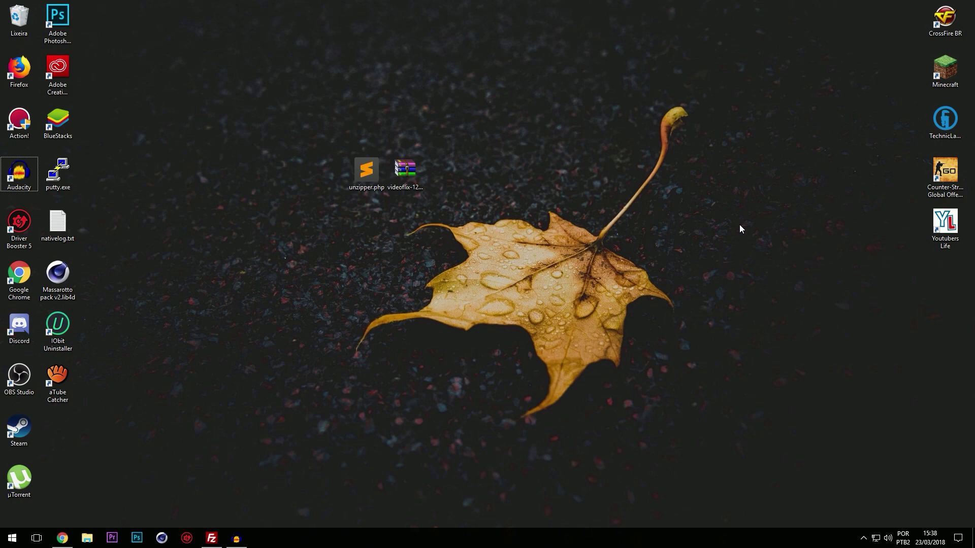
Step: Refresh the desktop and select the videoflix archive
right_click(618, 199)
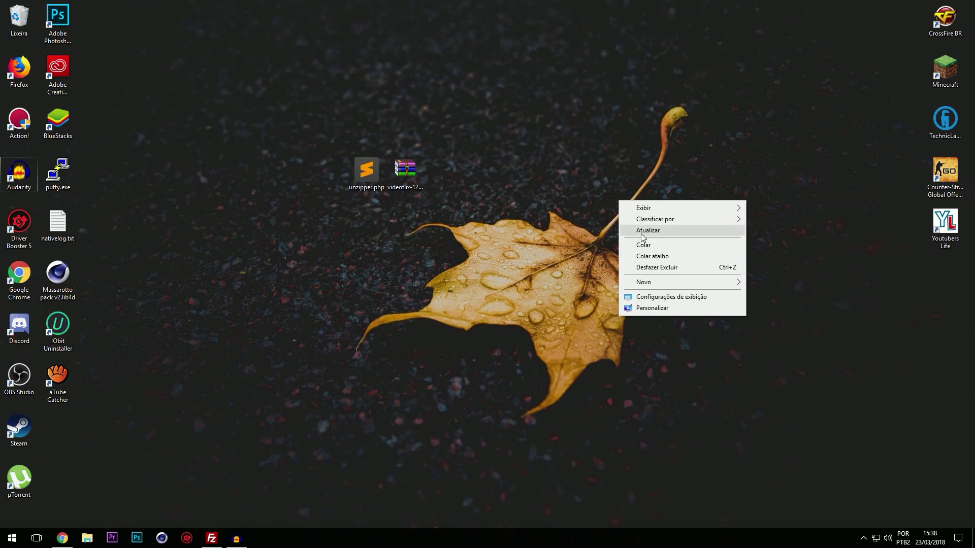
left_click(640, 229)
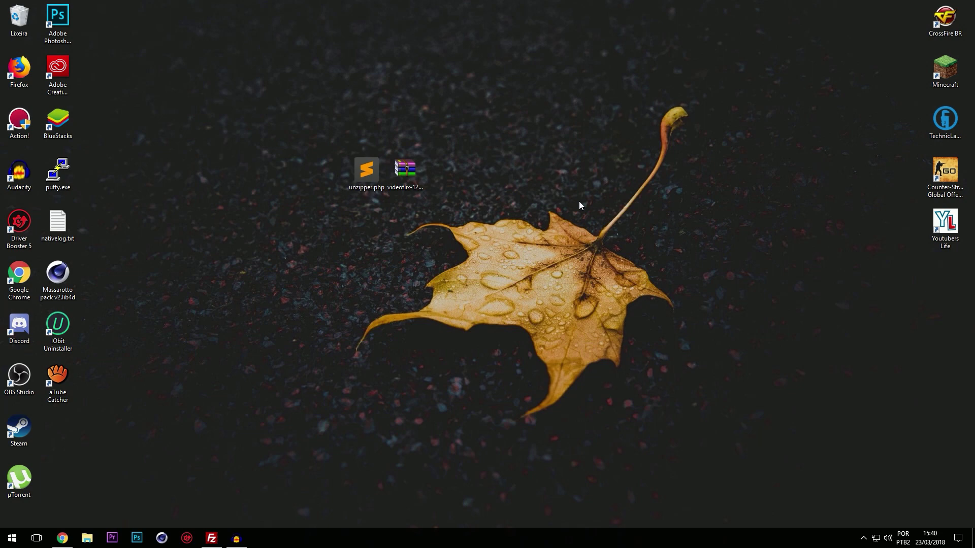
left_click_drag(410, 109, 433, 233)
left_click_drag(405, 120, 445, 227)
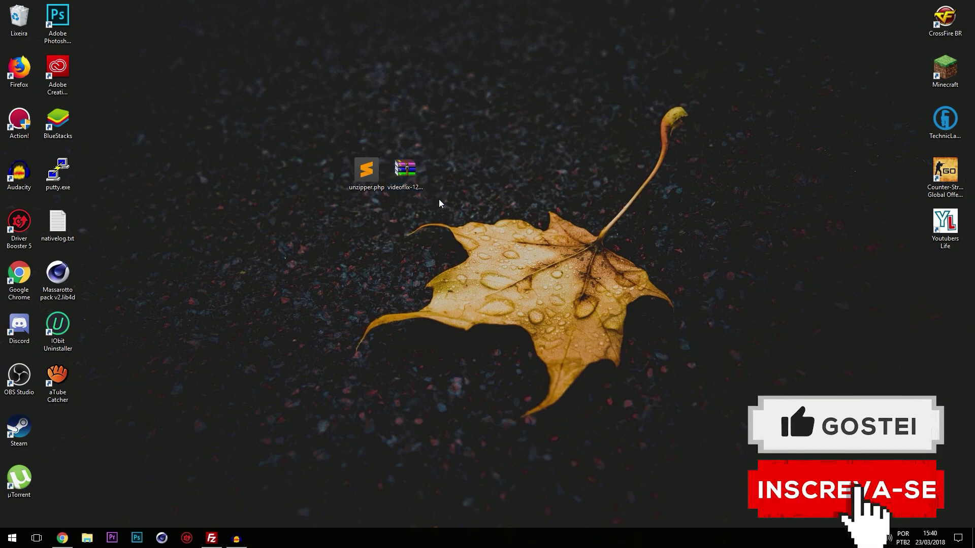
Step: Select unzipper.php, then bring up Chrome's Google results for unzipper.php
left_click_drag(342, 172, 371, 248)
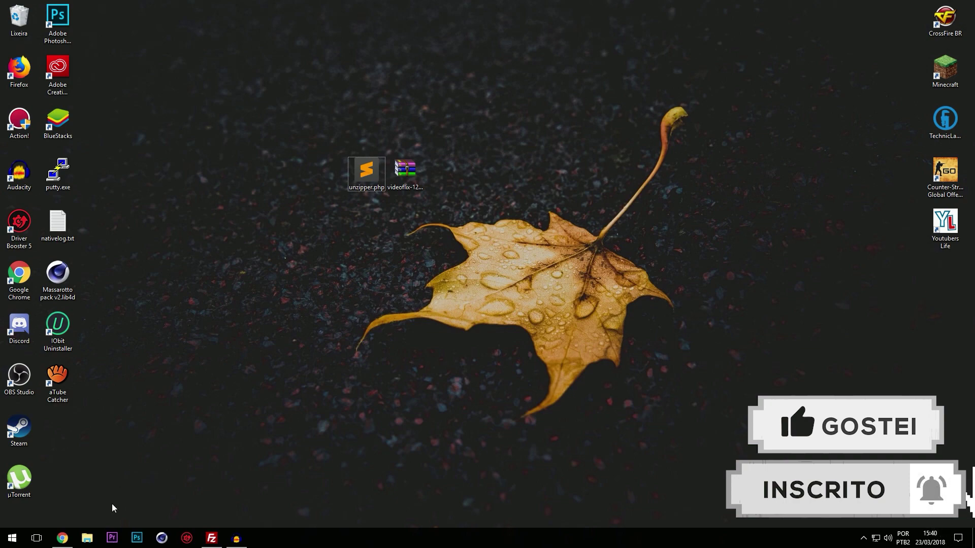
left_click(62, 538)
left_click(148, 7)
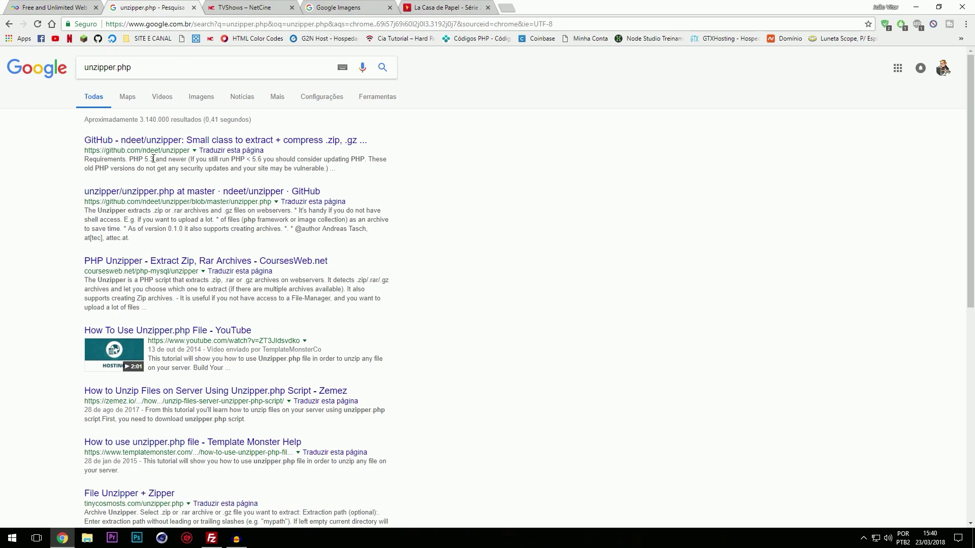
Step: Open the ndeet/unzipper GitHub repo, check its Clone or download options, then return to InfinityFree
left_click(153, 141)
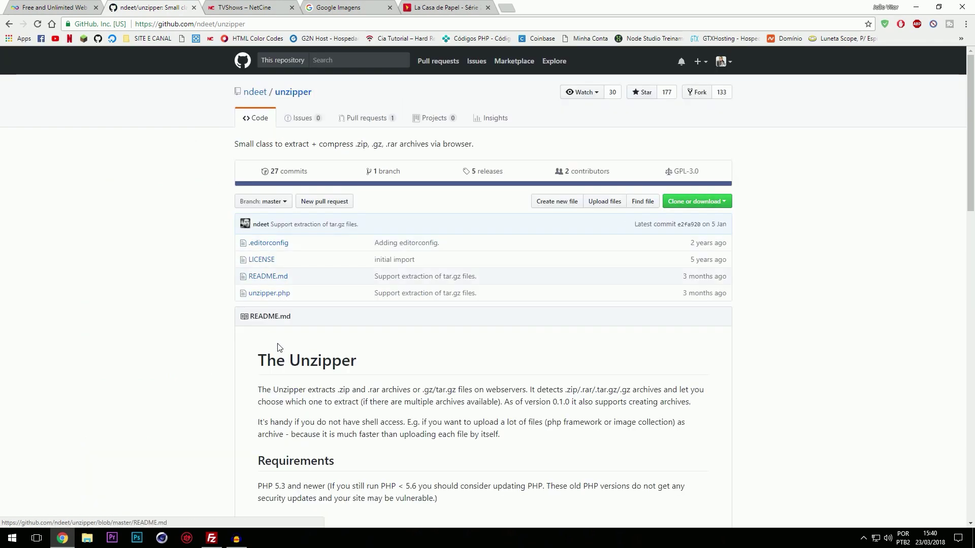
scroll(279, 349, "down", 5)
scroll(278, 348, "up", 5)
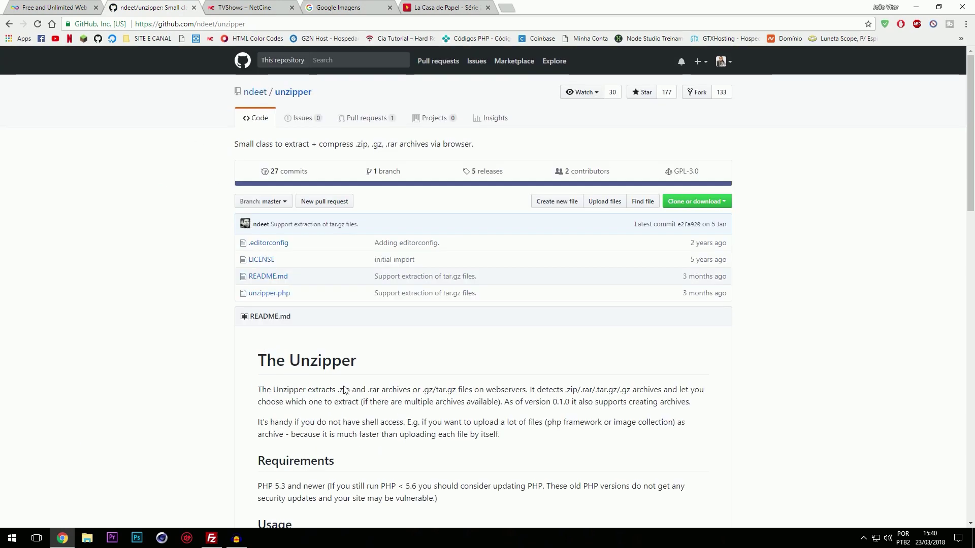
left_click(718, 198)
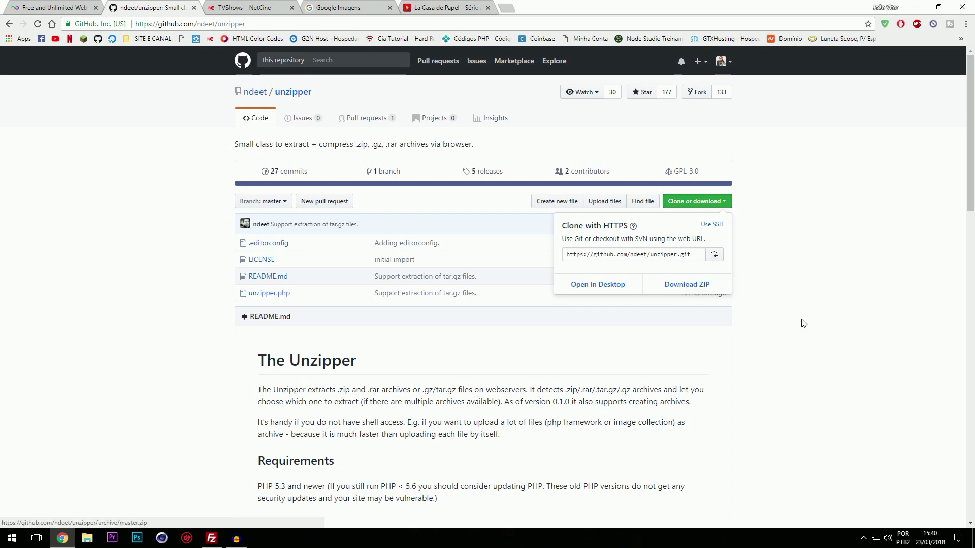
left_click(551, 299)
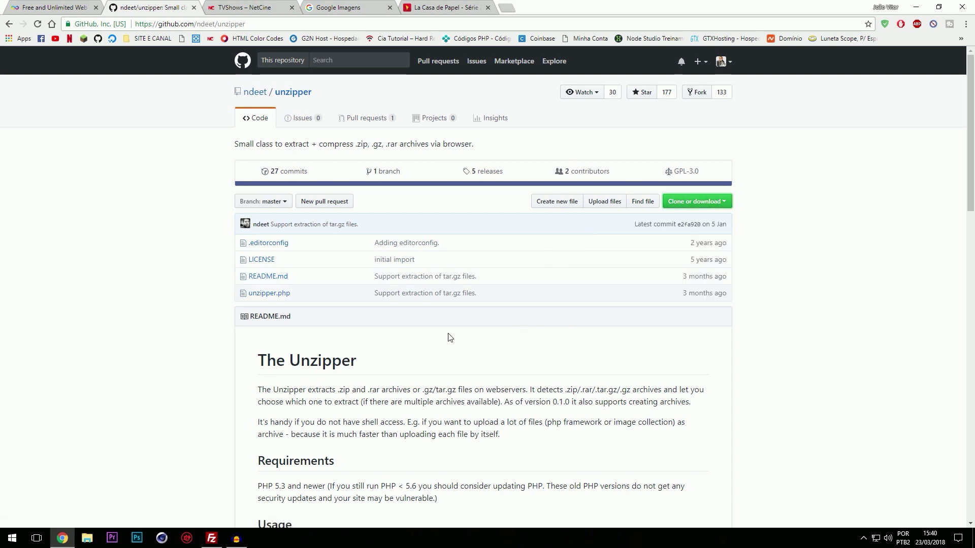
left_click(76, 6)
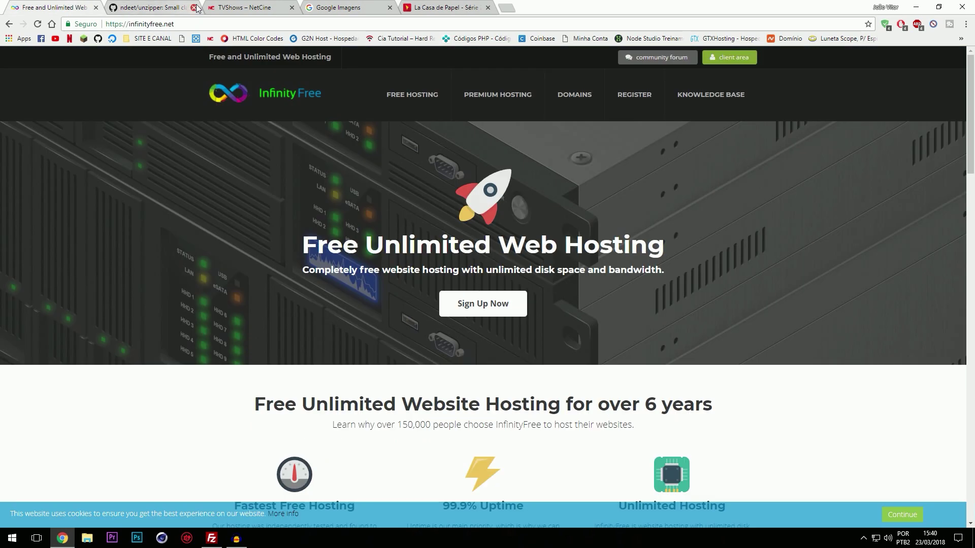
Step: Close the GitHub tab and look over the NetCine TV shows page
left_click(194, 7)
left_click(148, 7)
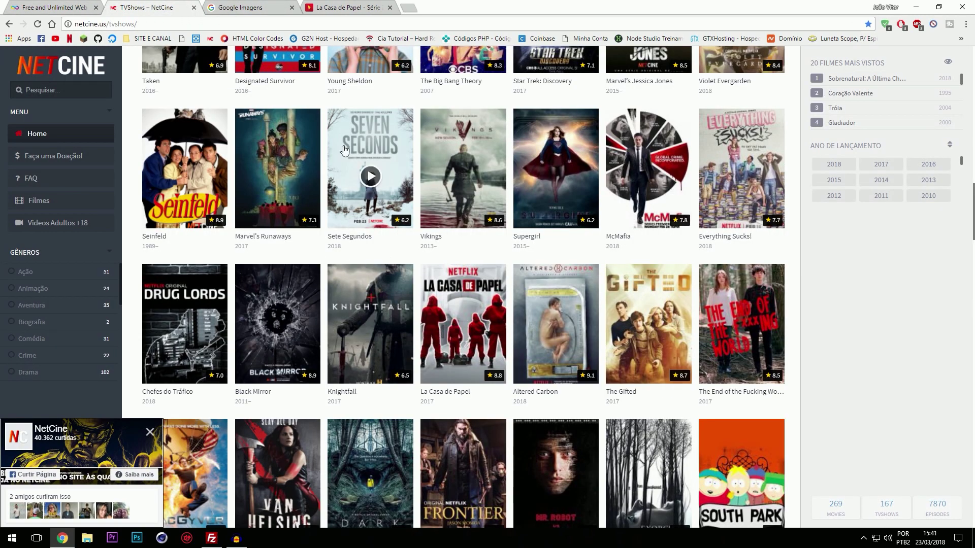
left_click(76, 7)
left_click(152, 7)
Step: Scroll through AdoroCinema's La Casa de Papel page, then go back to InfinityFree
left_click(352, 6)
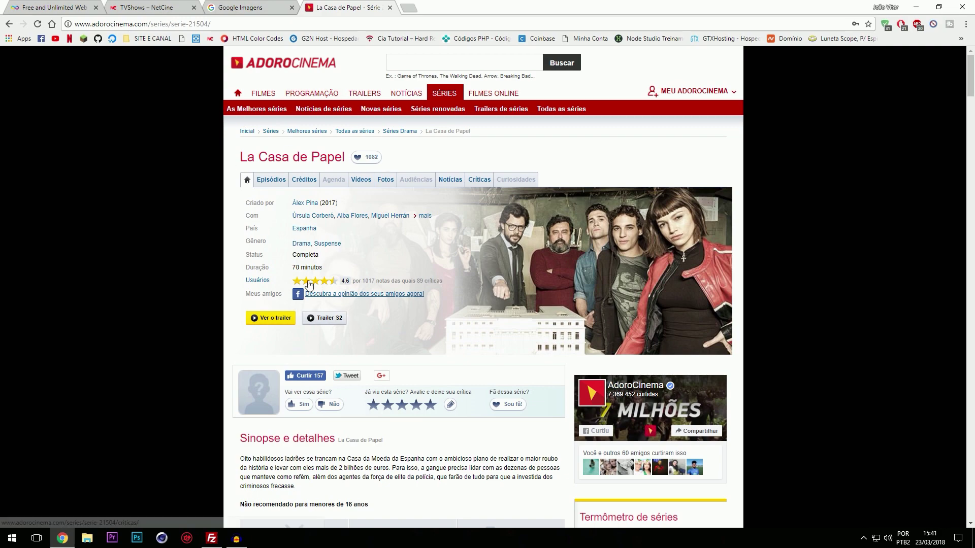
scroll(345, 269, "down", 5)
scroll(339, 370, "down", 5)
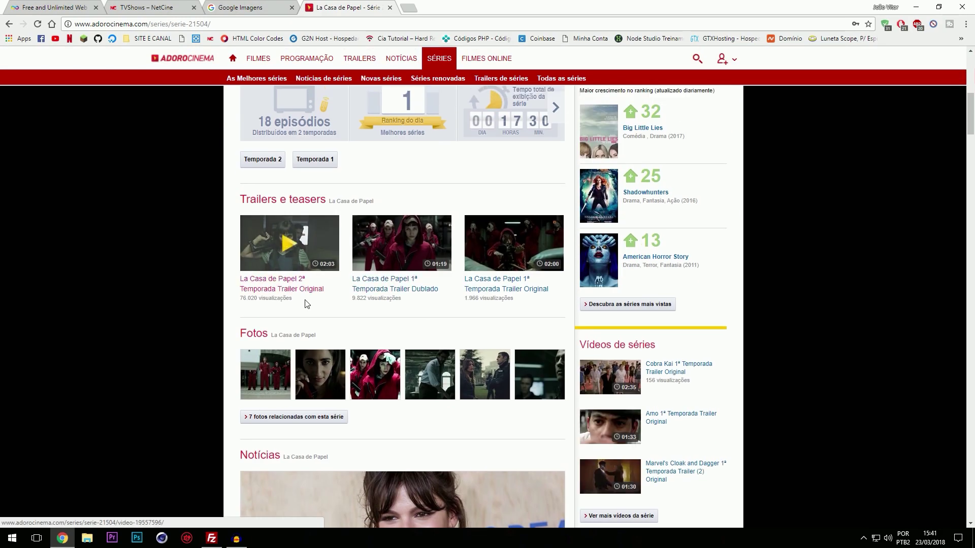
scroll(325, 318, "up", 8)
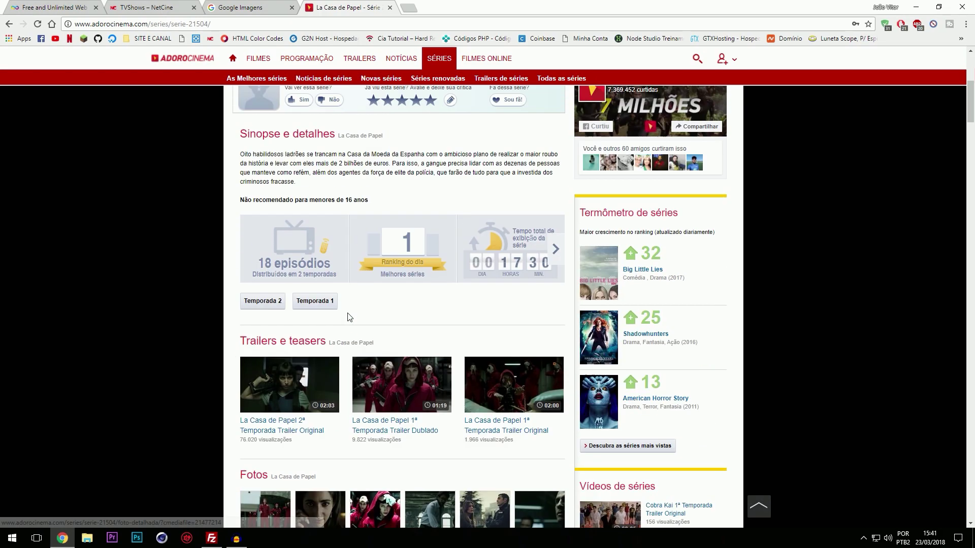
scroll(331, 328, "up", 4)
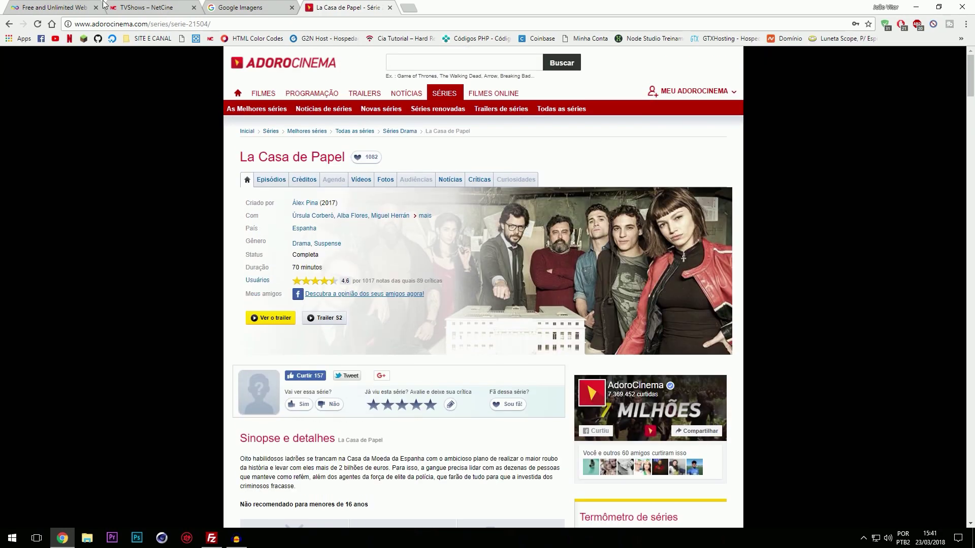
left_click(57, 7)
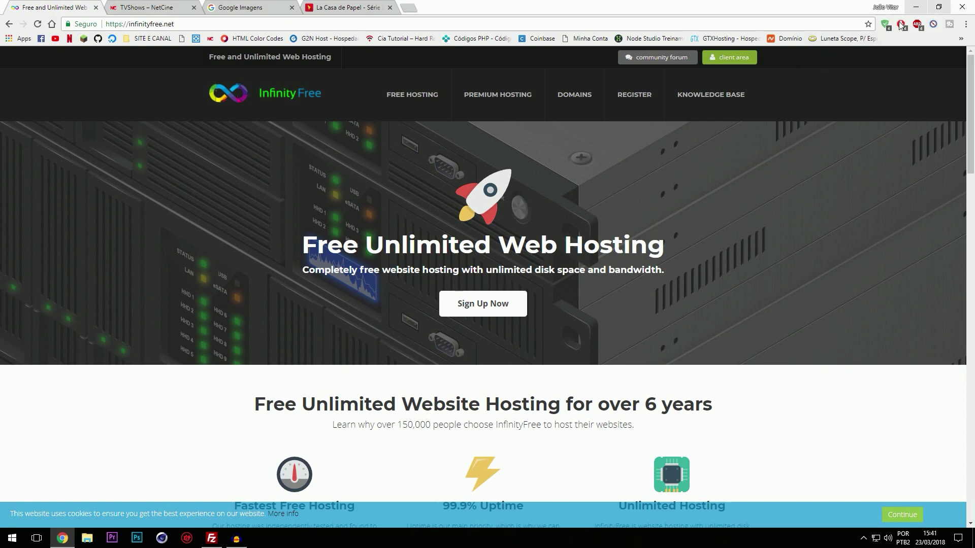
Step: Briefly bring up FileZilla, nudge its window, and return to Chrome
left_click(212, 537)
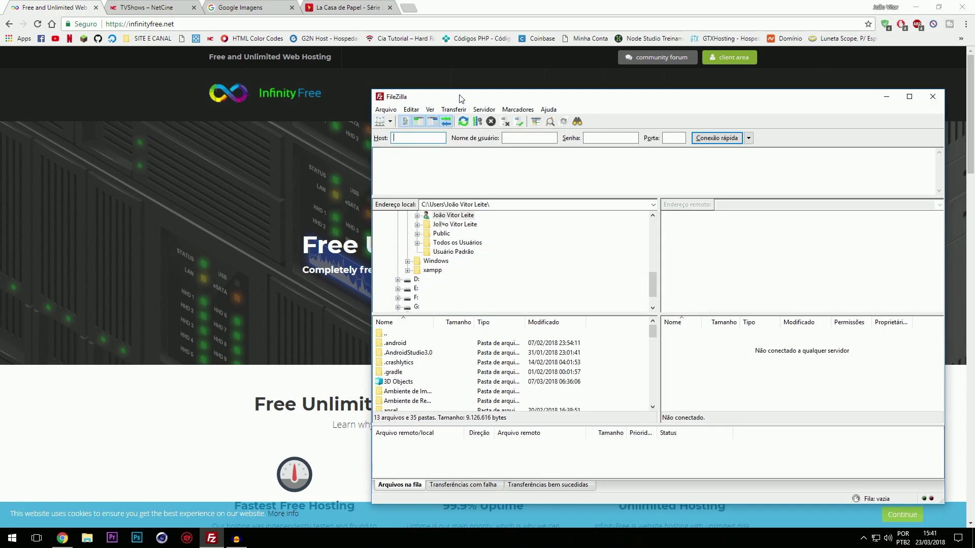
left_click_drag(459, 98, 449, 94)
left_click(167, 184)
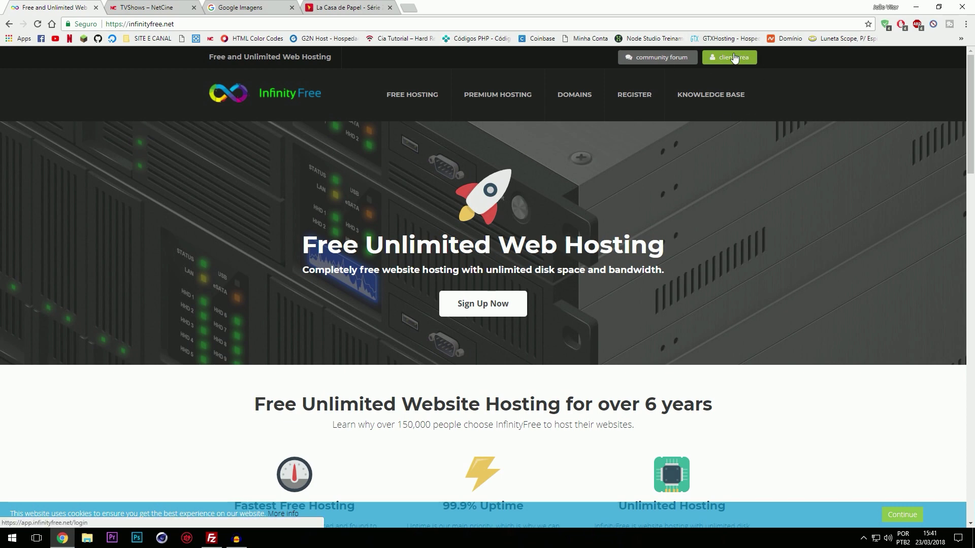
Step: Open the InfinityFree client area's accounts list and start a NEW ACCOUNT
left_click(734, 58)
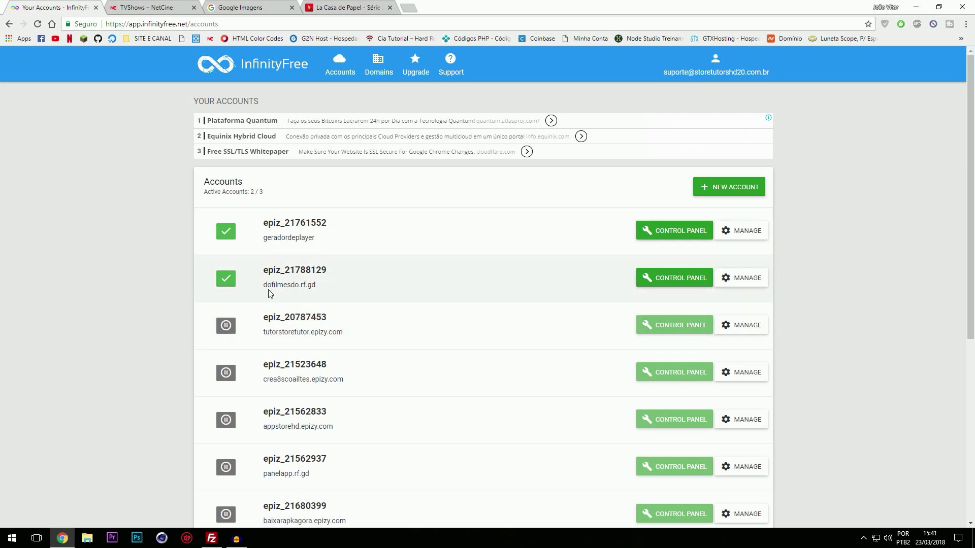
scroll(285, 289, "down", 6)
scroll(304, 299, "up", 2)
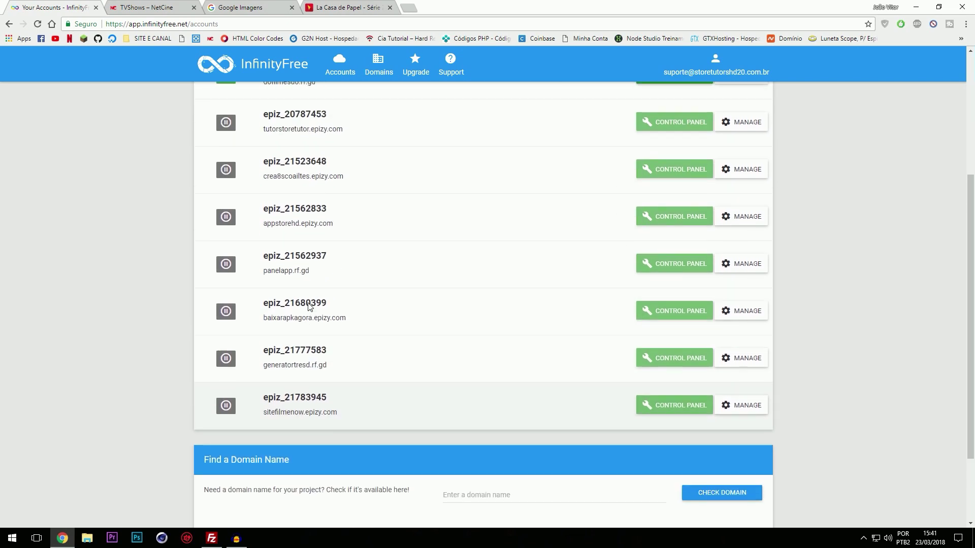
scroll(304, 293, "up", 1)
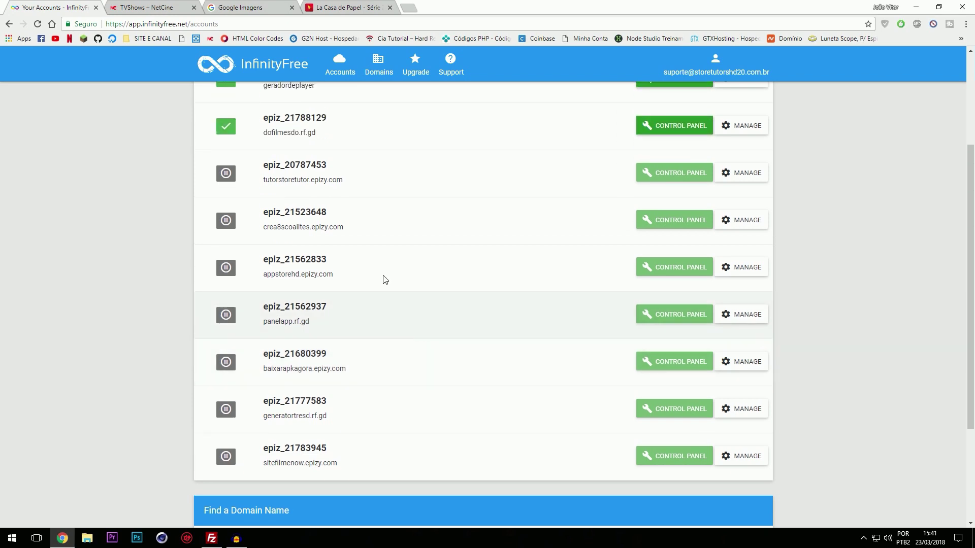
scroll(287, 221, "up", 1)
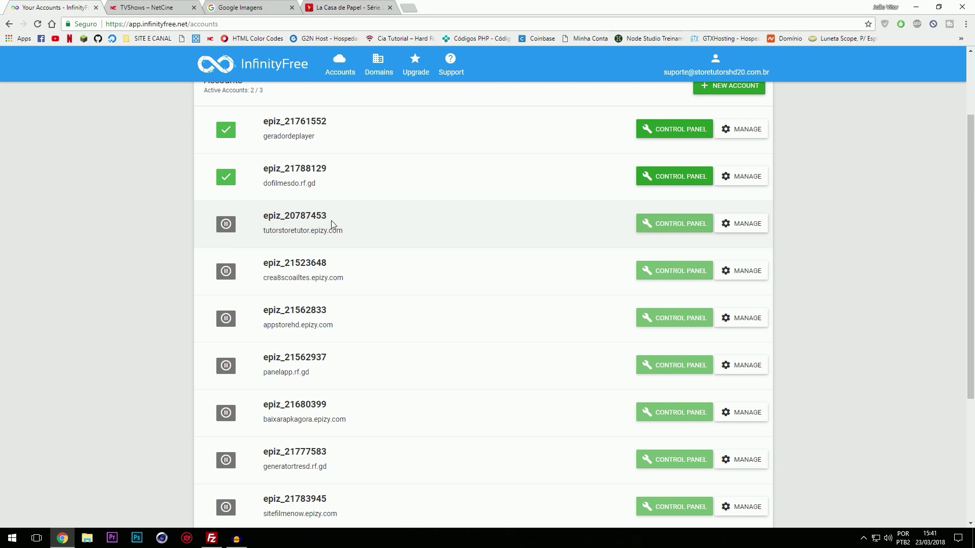
scroll(329, 223, "up", 2)
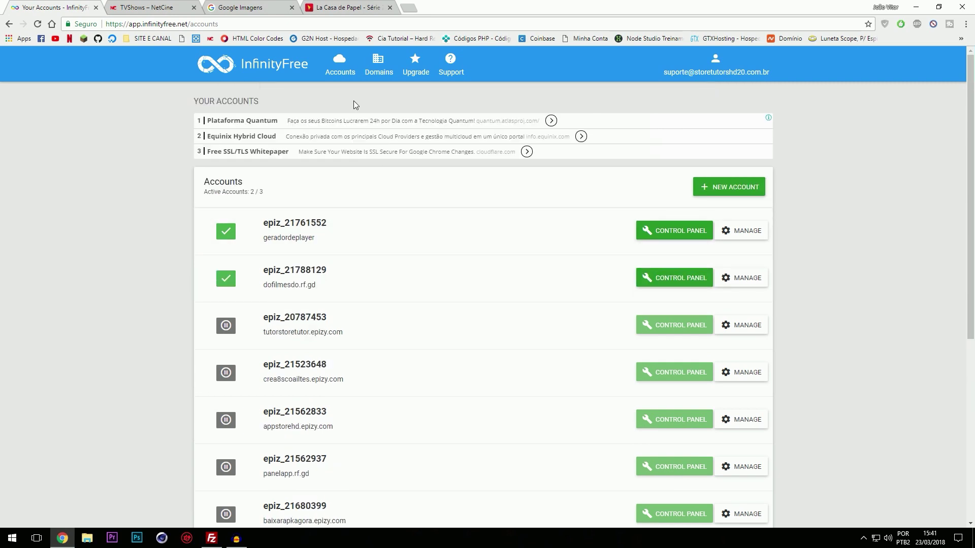
left_click(720, 187)
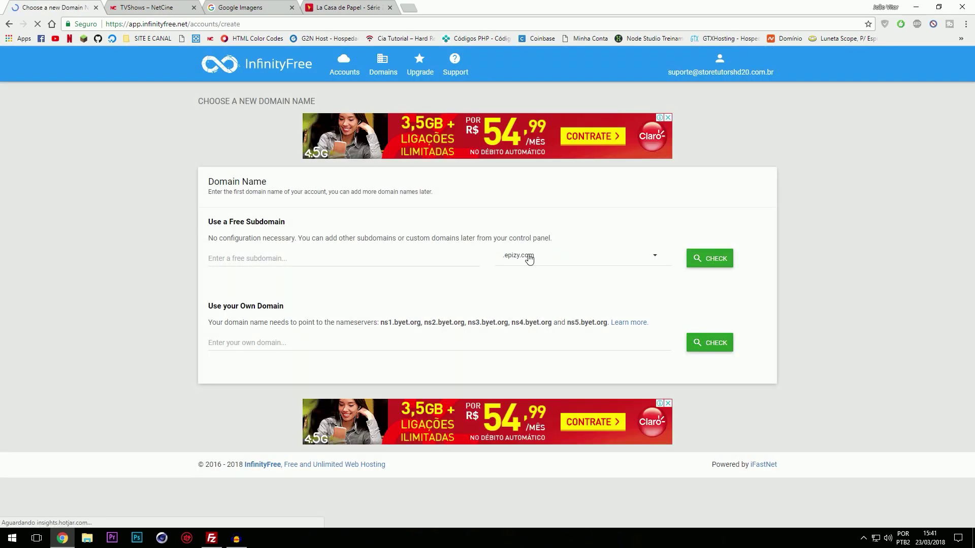
Step: Enter storeflix20 as the free subdomain with the .epizy.com suffix and check availability
left_click(239, 256)
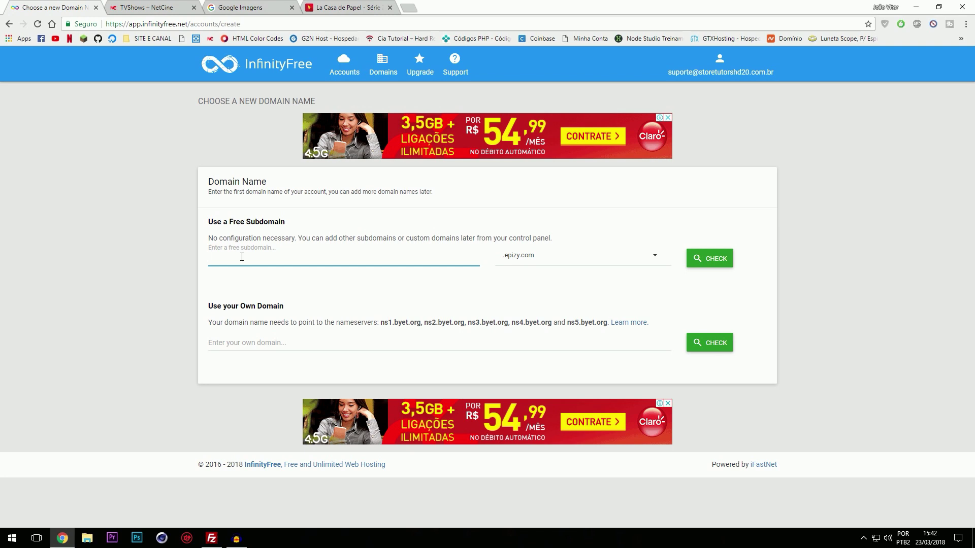
type("storeflix20")
left_click(514, 257)
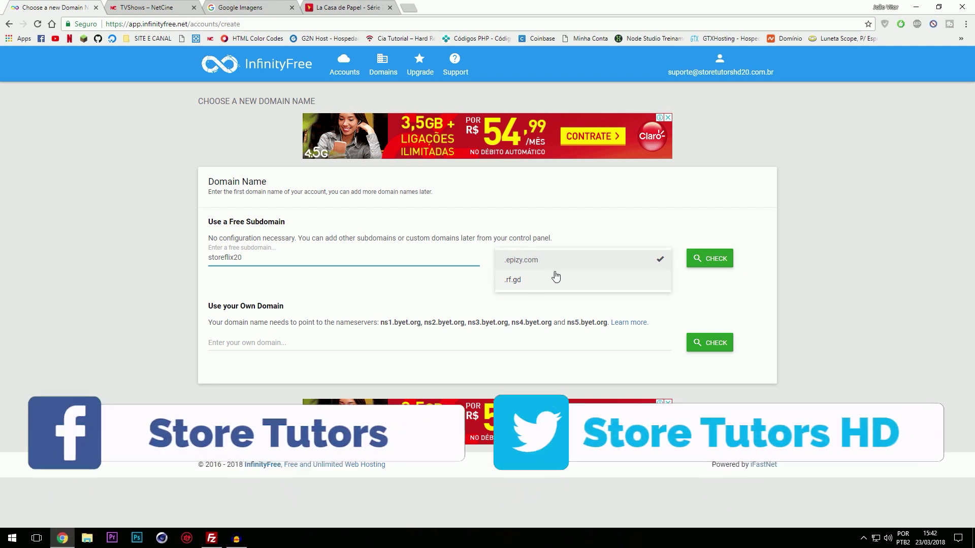
left_click(427, 261)
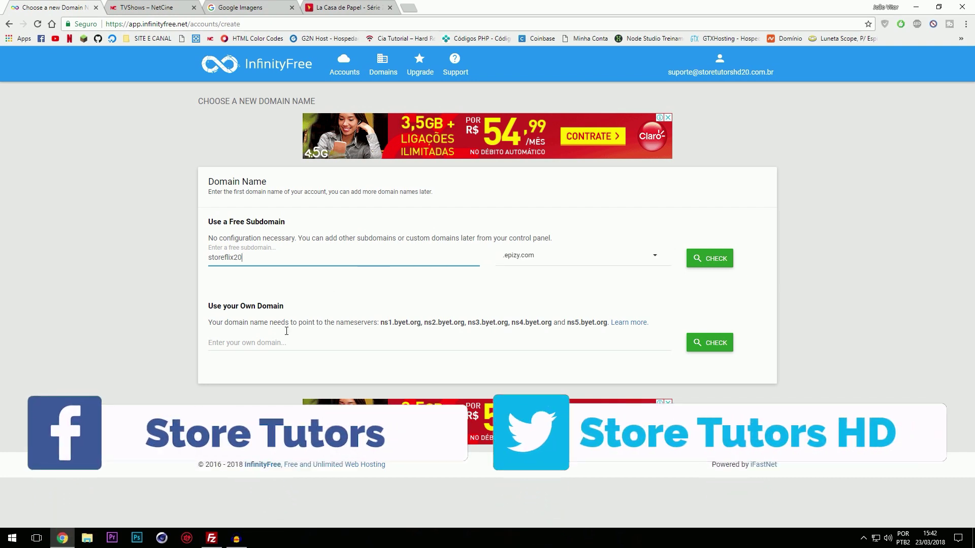
left_click(253, 338)
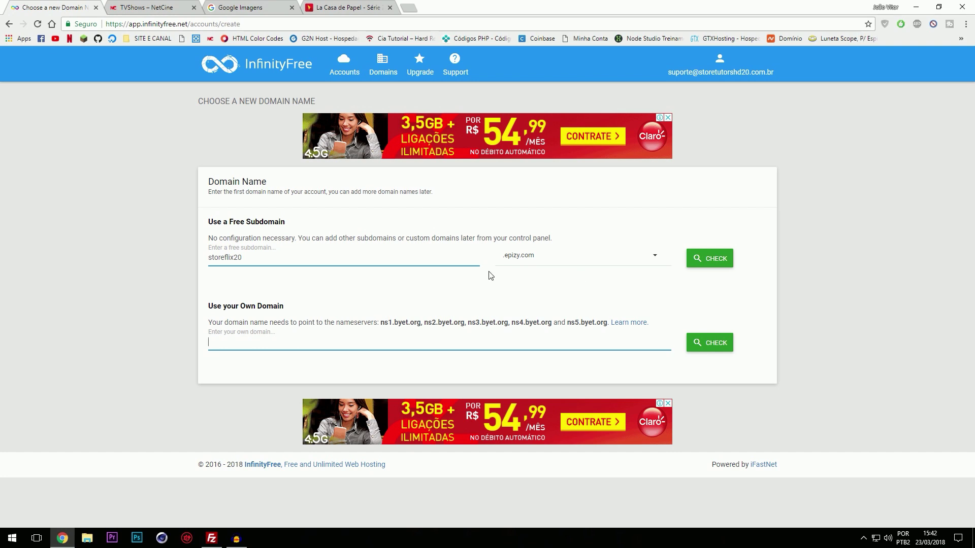
left_click(542, 261)
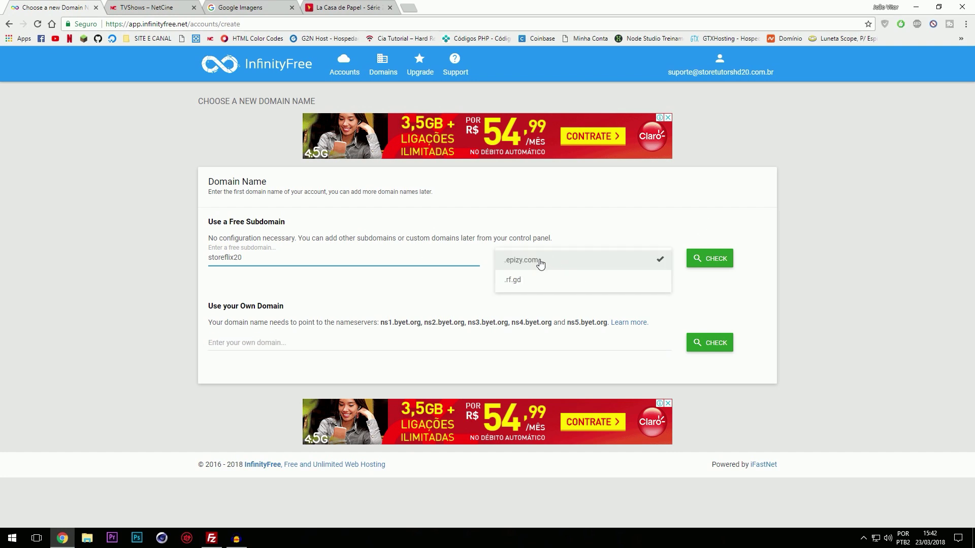
left_click(538, 261)
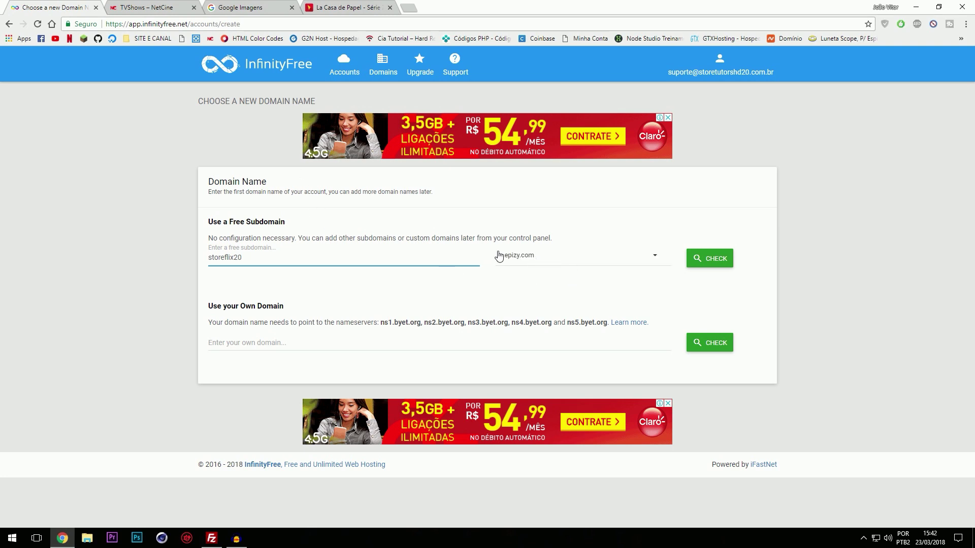
left_click(709, 269)
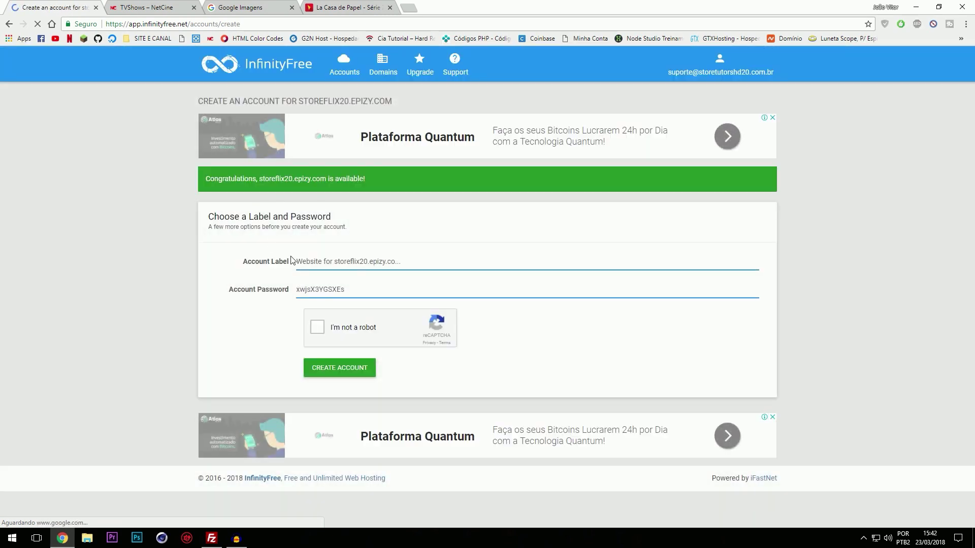
Step: Trim the account label to storeflix20.epizy.com by deleting the 'Website for ' prefix
left_click_drag(333, 261, 262, 267)
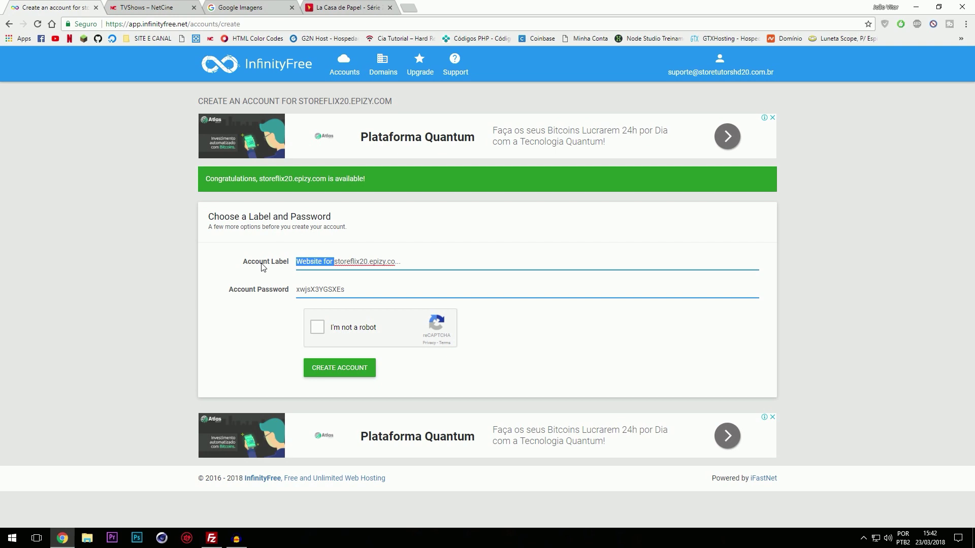
key("BackSpace")
triple_click(357, 261)
left_click(403, 263)
Step: Pass the reCAPTCHA car-image challenge and submit Create Account
left_click(316, 329)
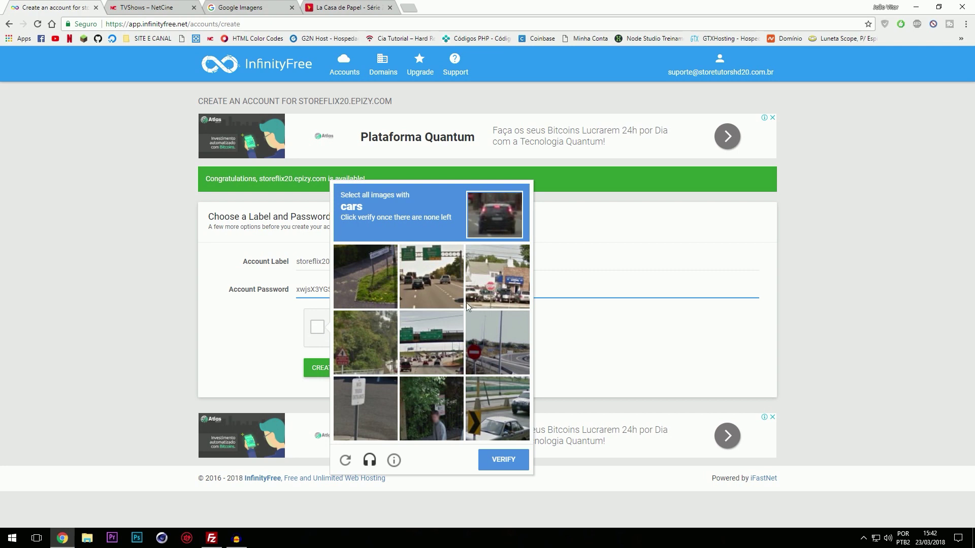
left_click(453, 289)
left_click(484, 410)
left_click(448, 342)
left_click(468, 279)
left_click(431, 277)
left_click(493, 409)
left_click(453, 335)
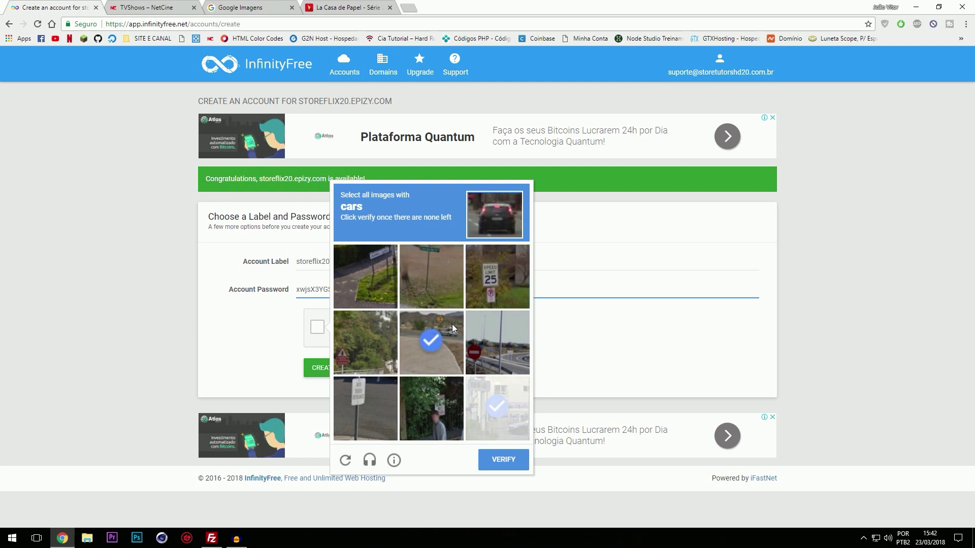
left_click(504, 461)
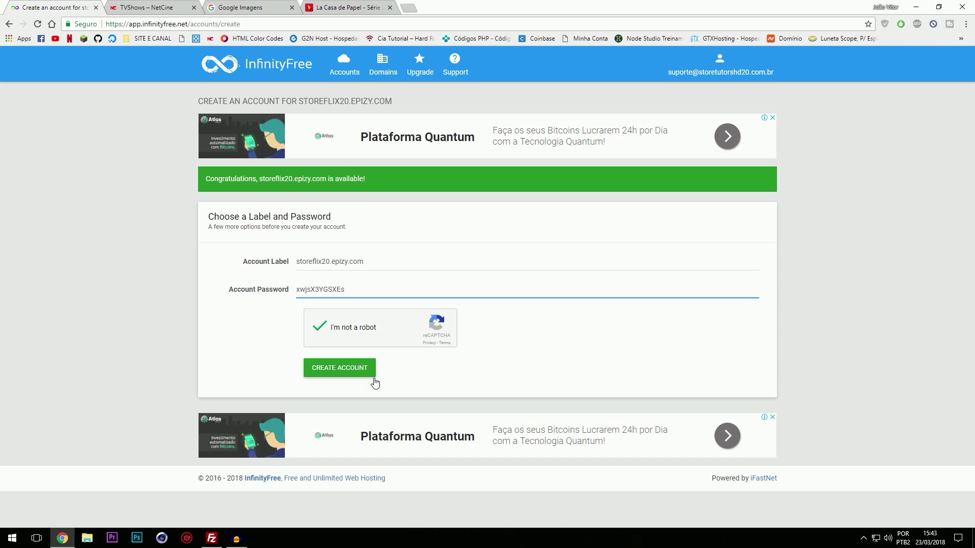
left_click(335, 376)
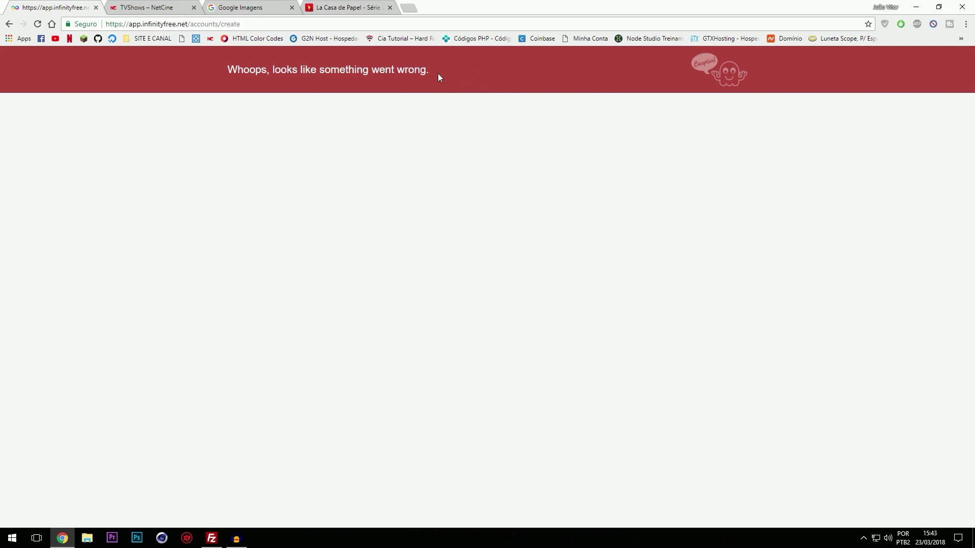
Step: Load the accounts list by removing 'create' from the URL, then minimize Chrome
left_click_drag(220, 24, 356, 21)
key("BackSpace")
key("Return")
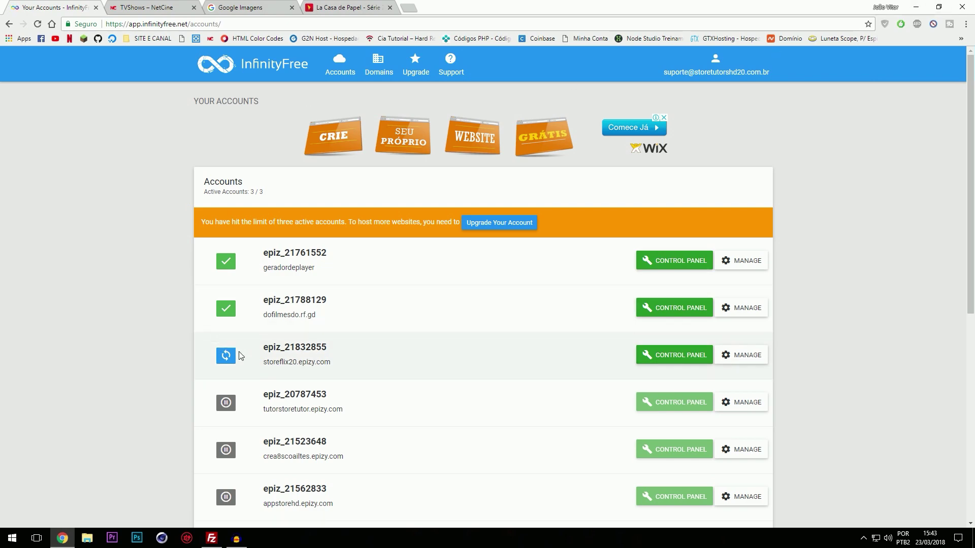
left_click(924, 10)
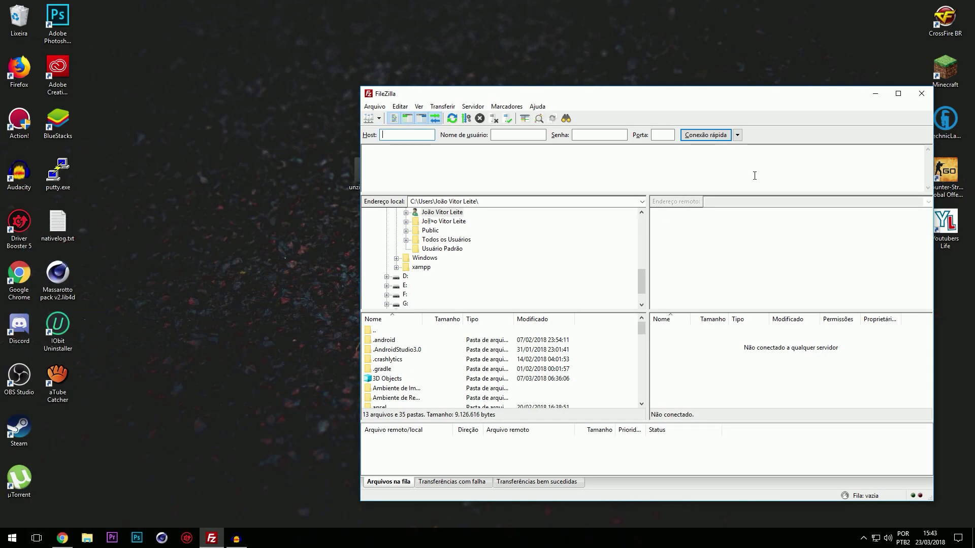
Step: Use WinRAR's Extract to videoflix-12\ on videoflix-12.zip, creating a desktop folder
left_click(875, 93)
left_click_drag(415, 181, 454, 118)
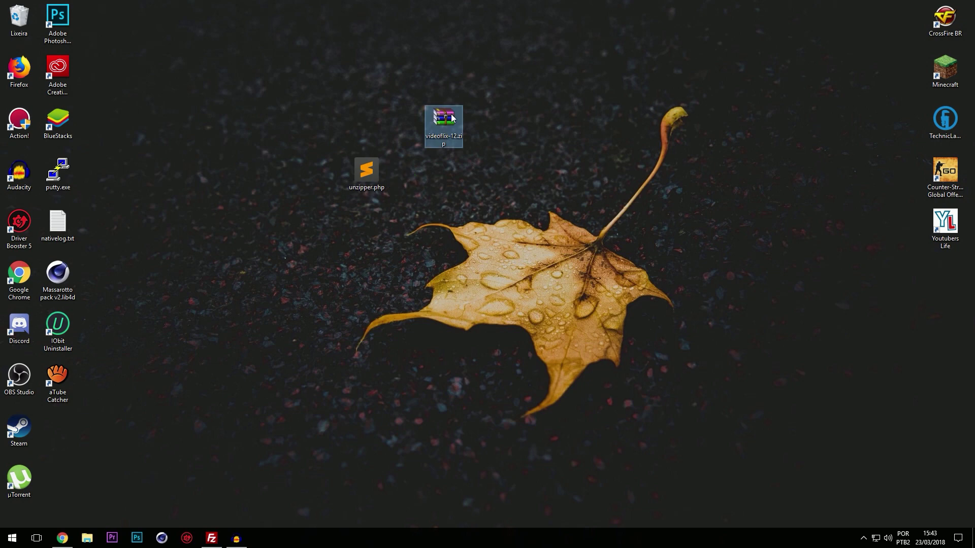
right_click(452, 118)
left_click(488, 168)
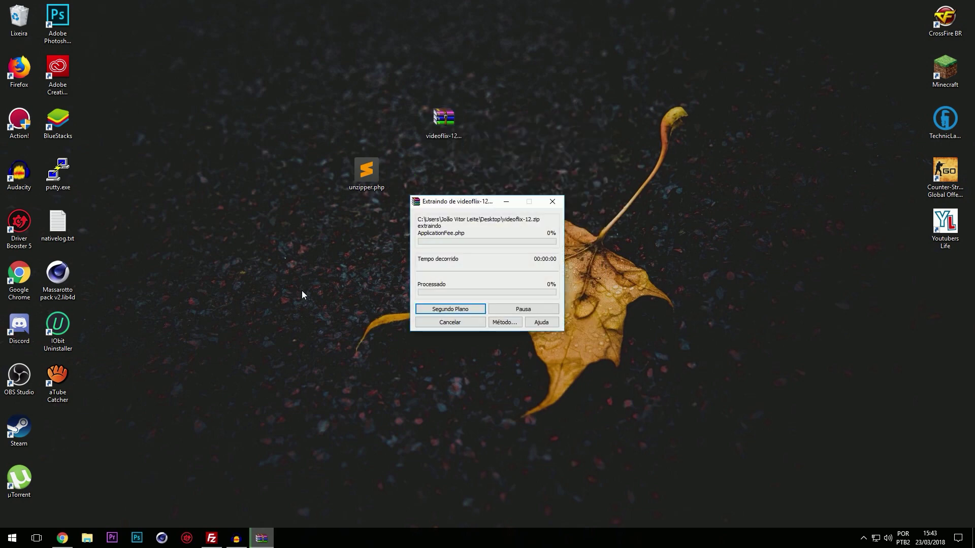
left_click_drag(57, 429, 616, 125)
left_click_drag(366, 170, 366, 123)
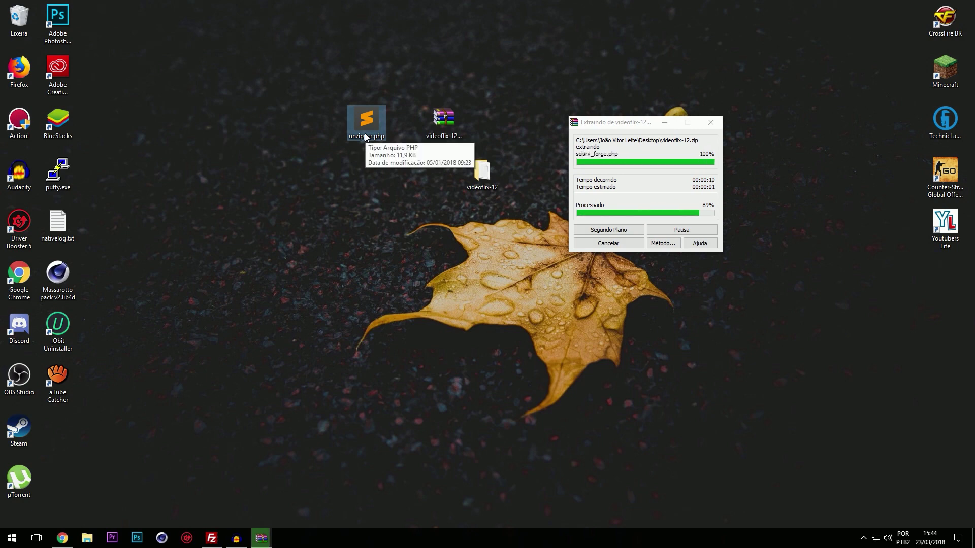
left_click(413, 239)
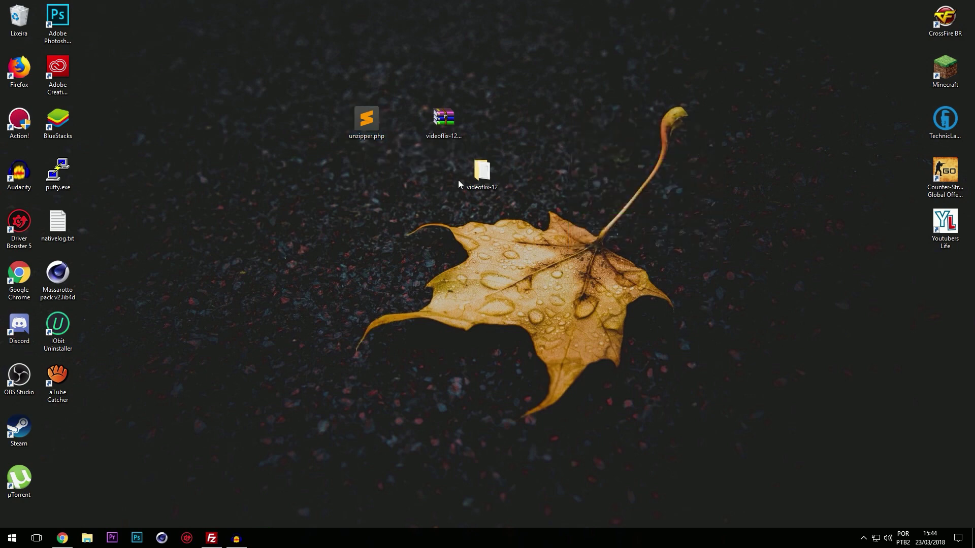
Step: Open videoflix-12 and read the LOGIN ADMIN.txt notes in Notepad
double_click(468, 175)
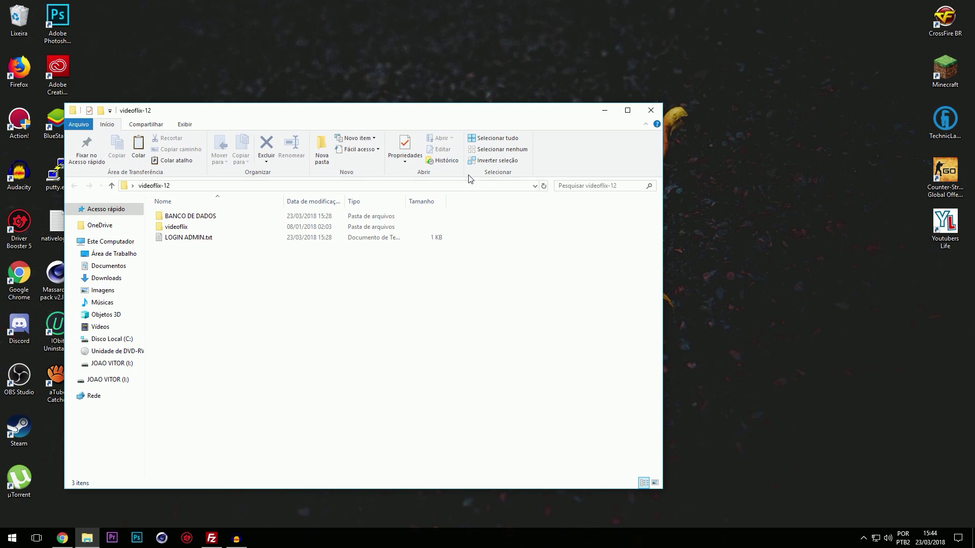
double_click(205, 238)
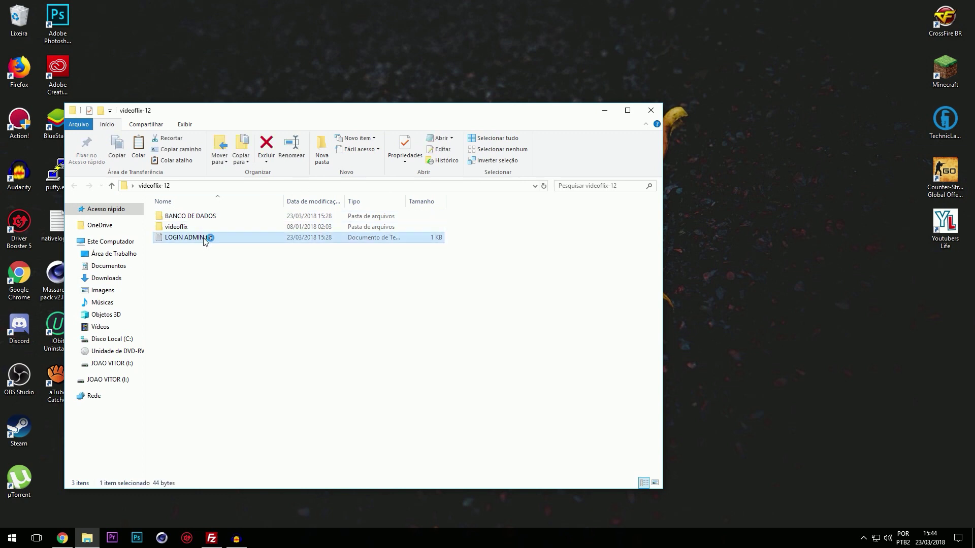
key("ctrl+a")
left_click(506, 200)
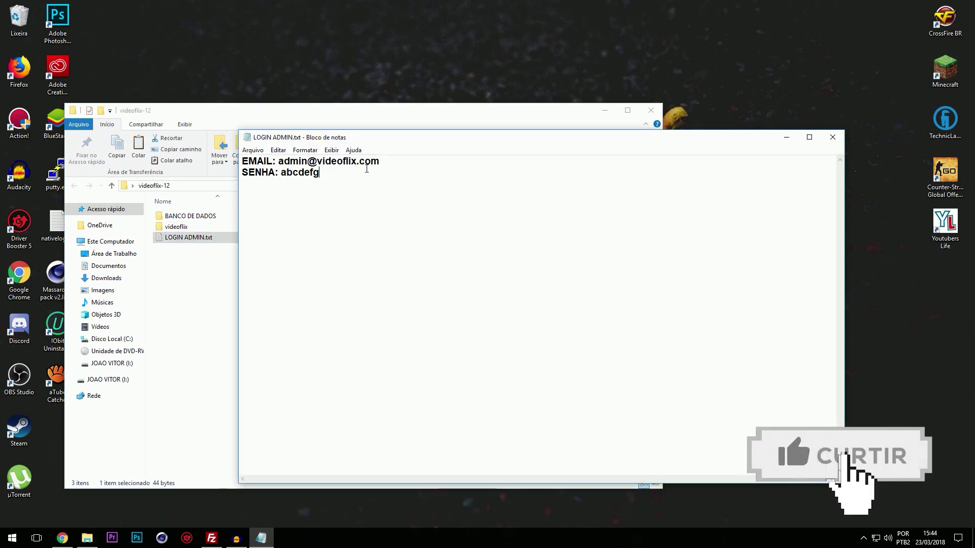
left_click(833, 137)
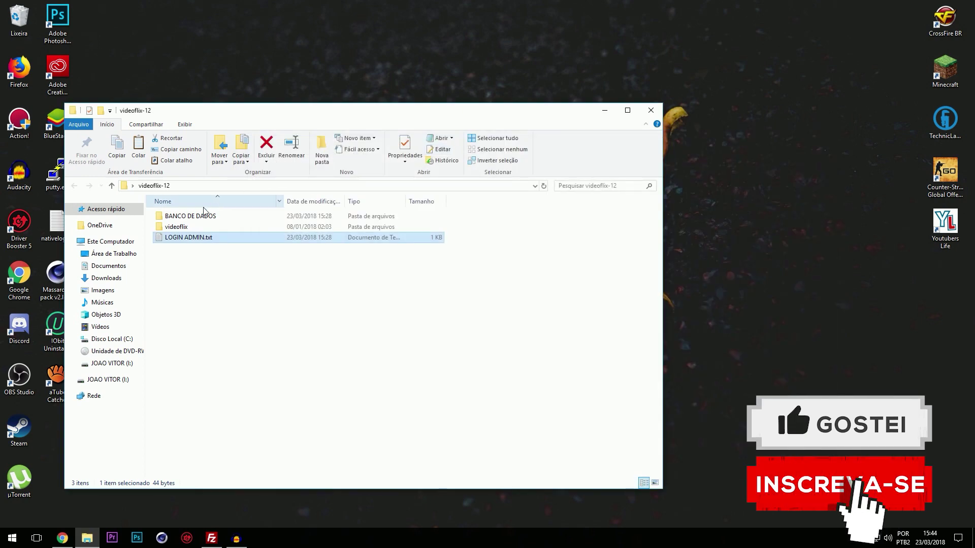
Step: Peek into the BANCO DE DADOS folder, then open the videoflix project folder
double_click(198, 219)
key("alt+Left")
double_click(210, 228)
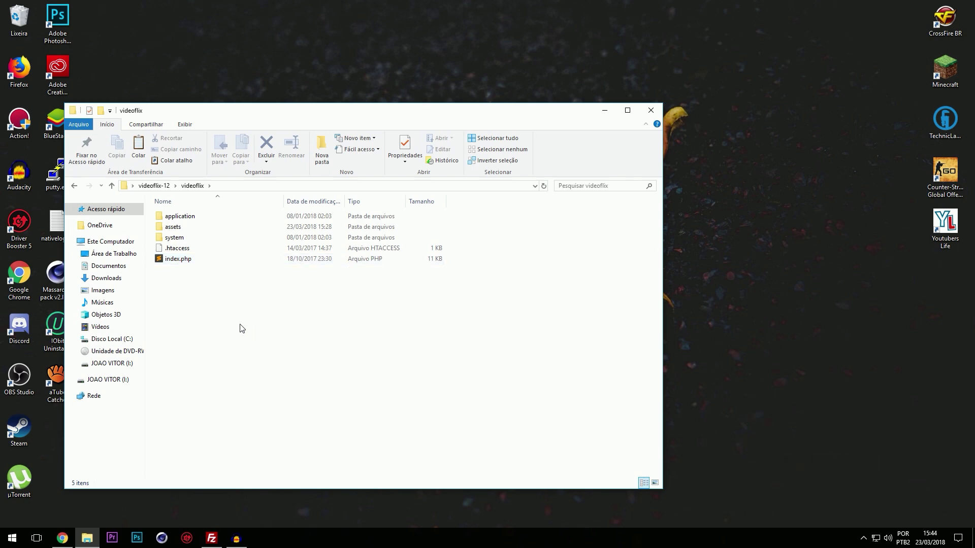
double_click(199, 237)
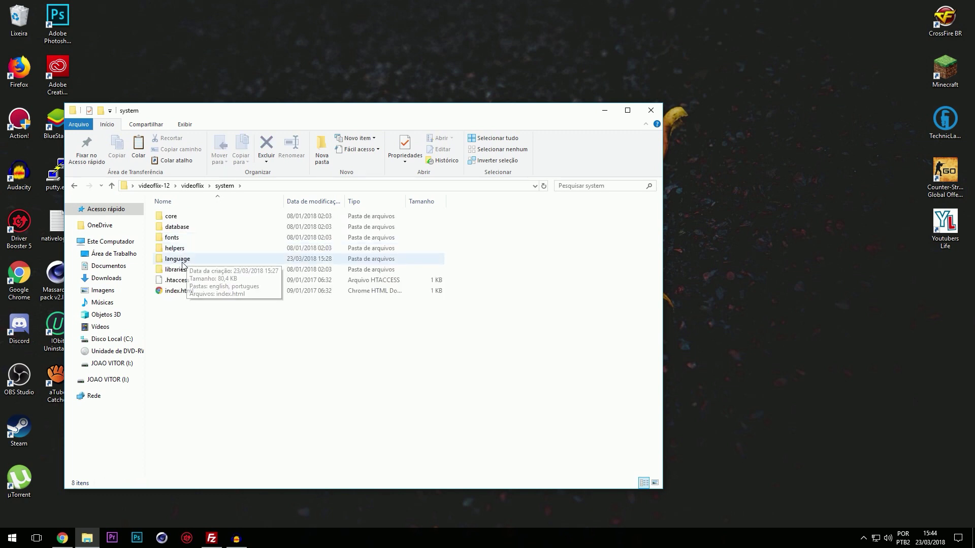
double_click(198, 259)
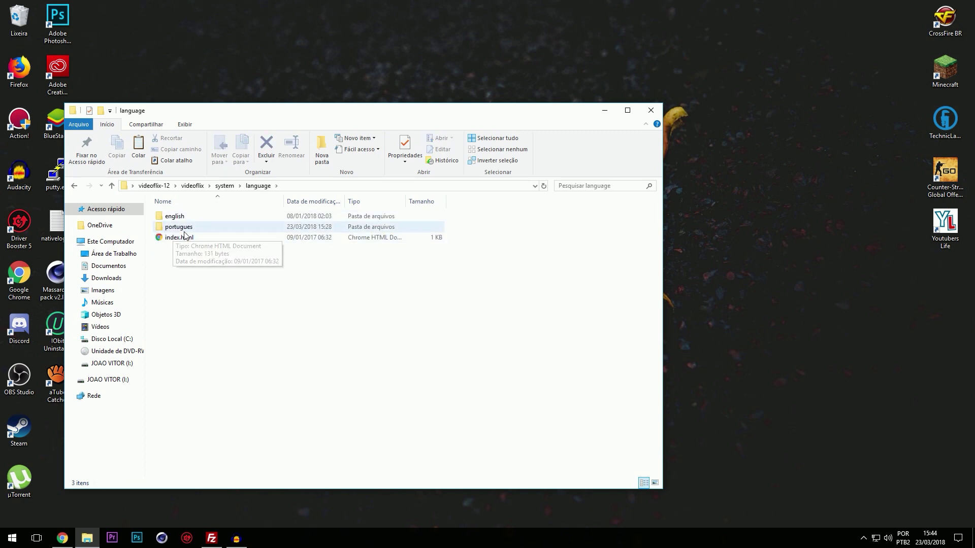
double_click(202, 228)
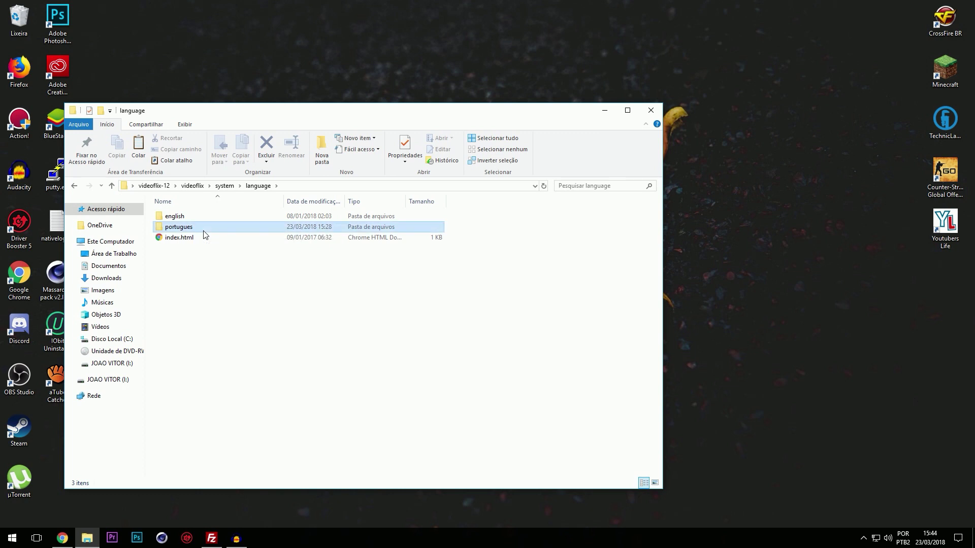
left_click_drag(200, 390, 216, 216)
double_click(216, 216)
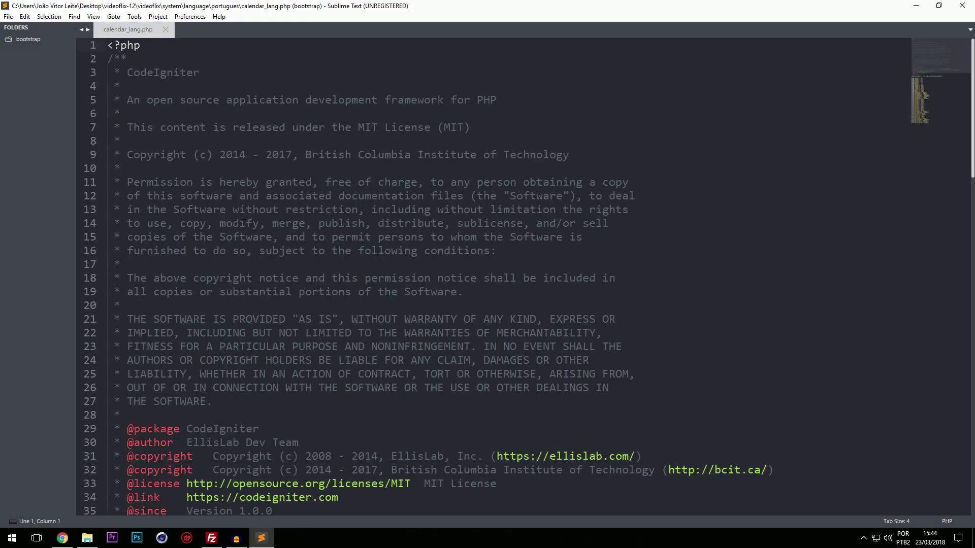
scroll(243, 222, "down", 9)
scroll(244, 284, "down", 16)
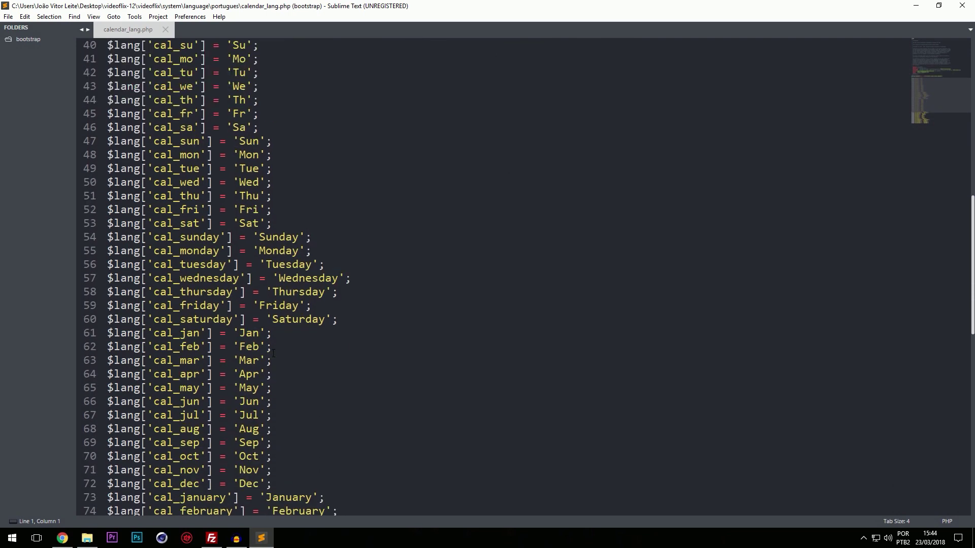
left_click(165, 29)
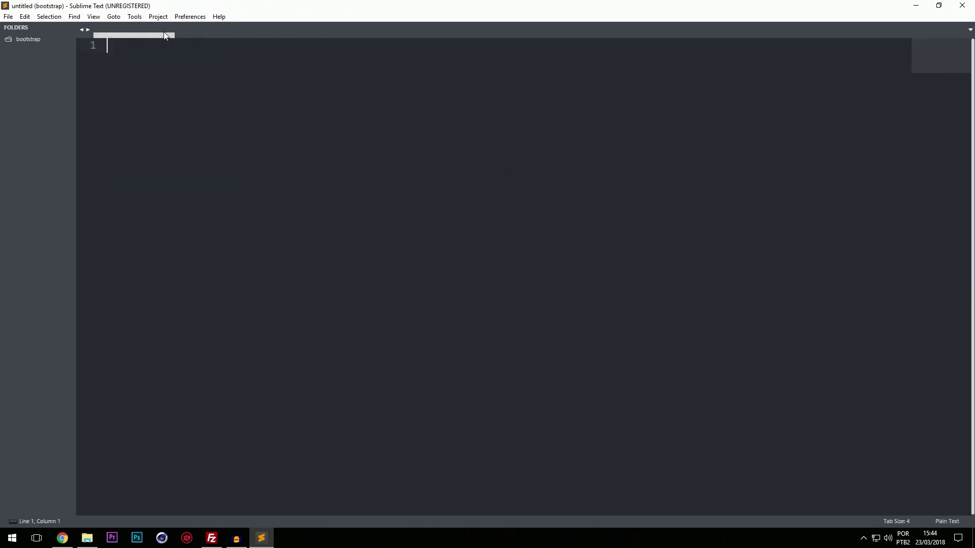
left_click(962, 6)
key("BackSpace")
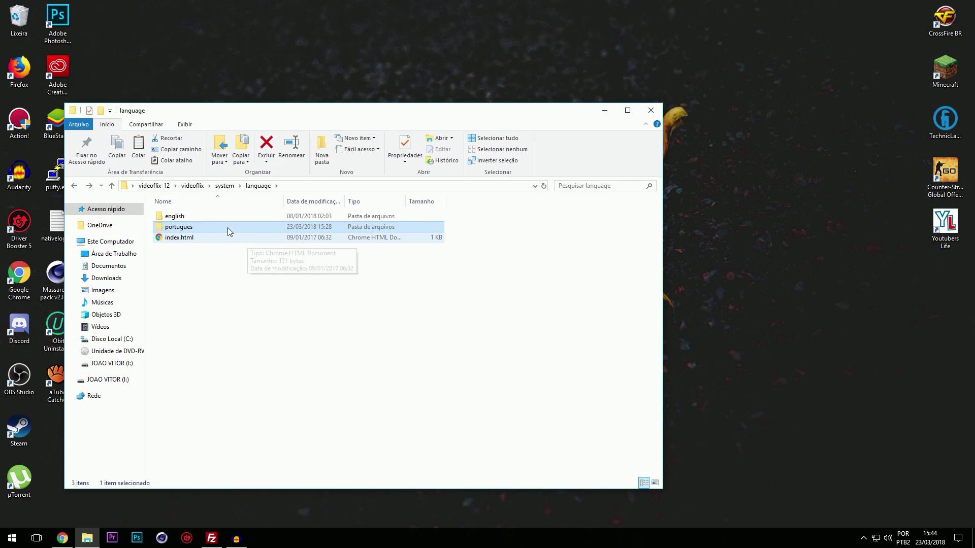
key("BackSpace")
key("BackSpace")
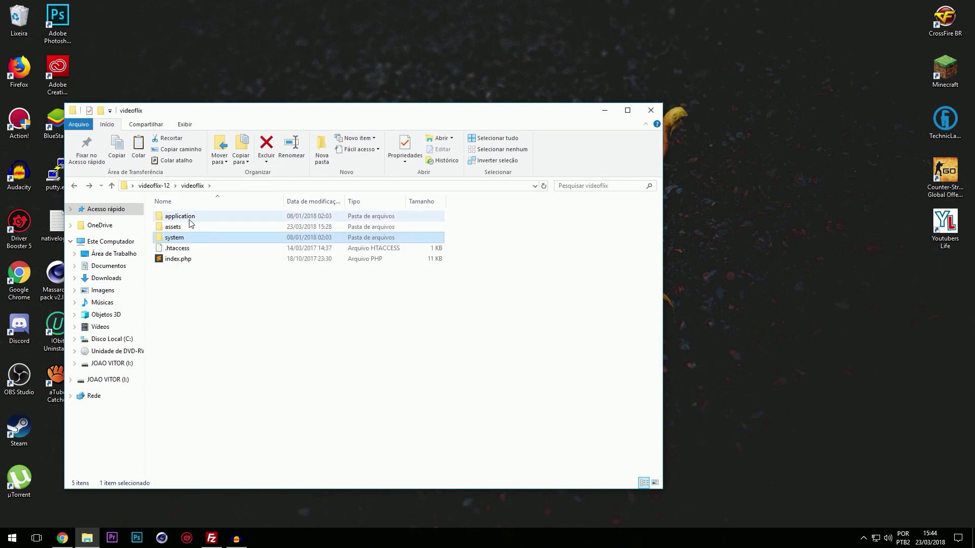
Step: Review application/config/database.php in Sublime Text, then reload the InfinityFree accounts list
double_click(187, 219)
double_click(174, 227)
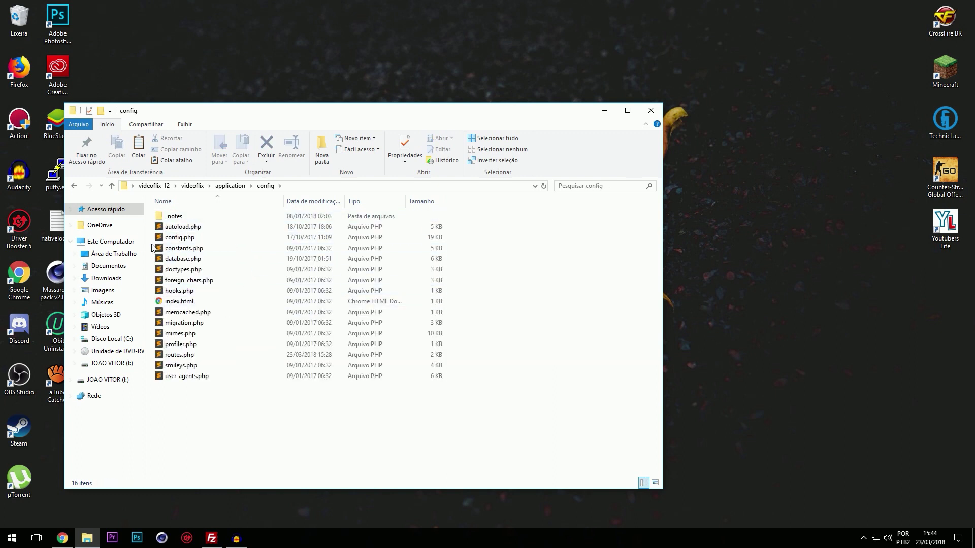
double_click(197, 261)
scroll(197, 262, "down", 20)
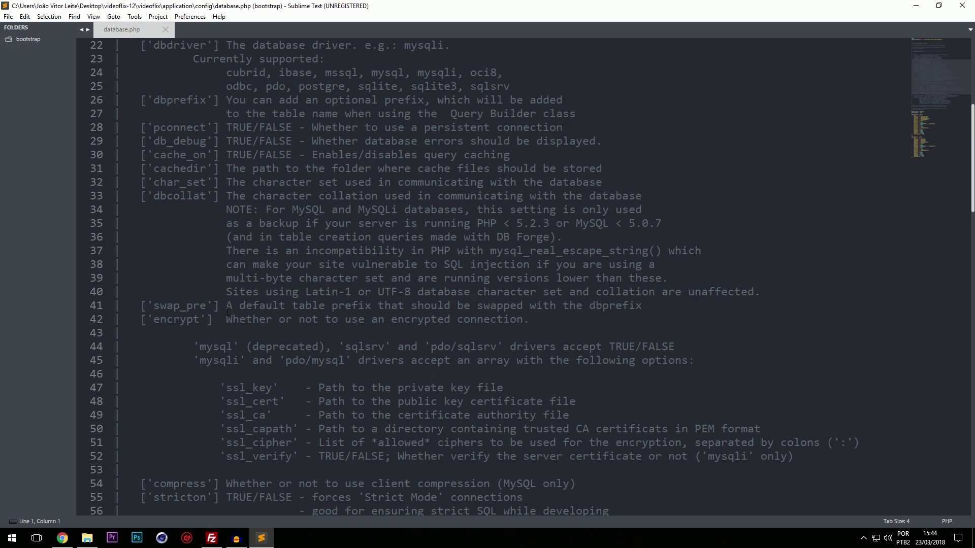
scroll(223, 123, "up", 2)
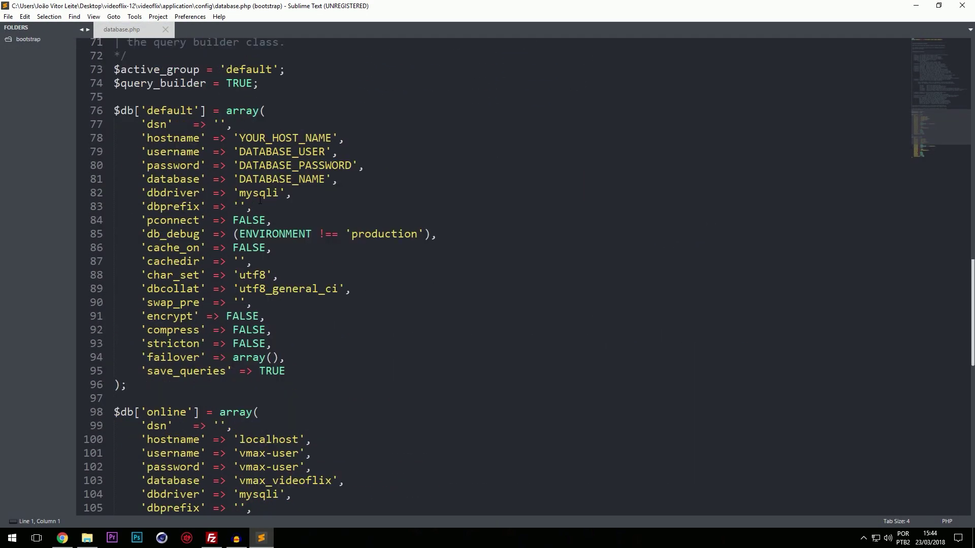
left_click(60, 539)
left_click(37, 24)
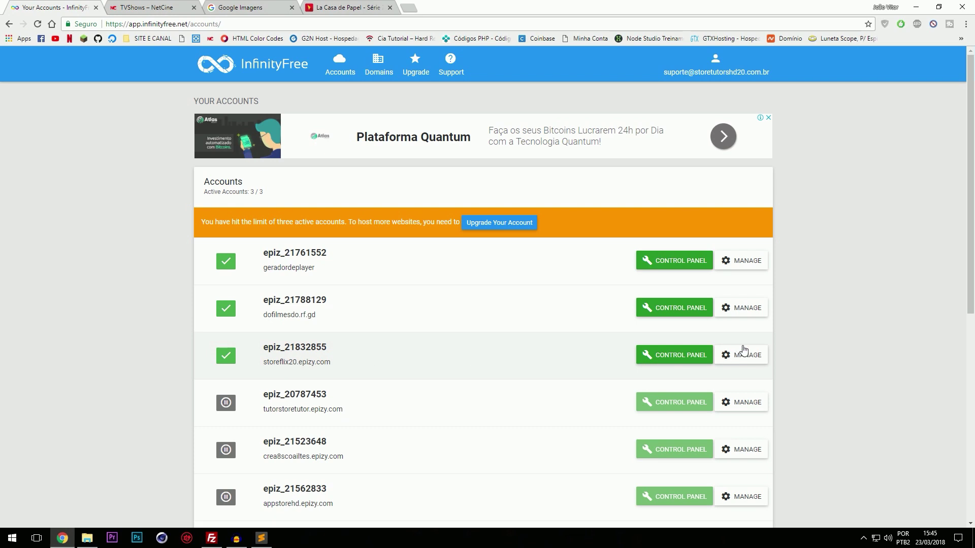
Step: Create a MySQL database named storeflix20 from the storeflix20.epizy.com control panel
left_click(676, 358)
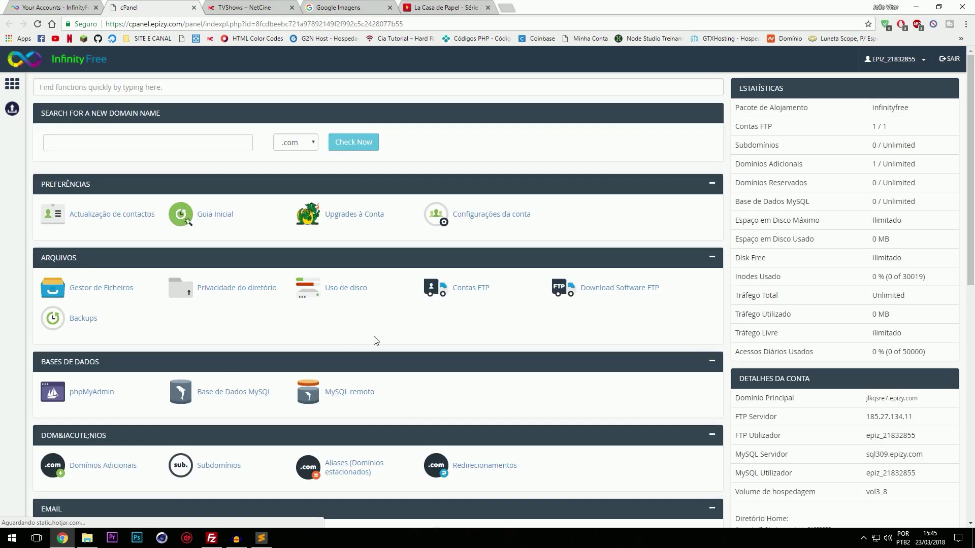
left_click(239, 401)
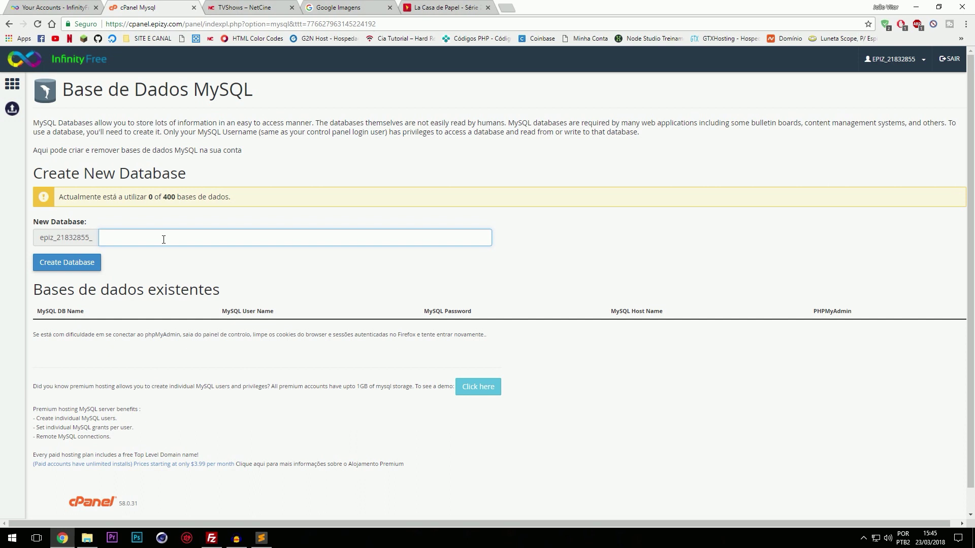
key("ctrl+a")
type("st")
left_click(73, 269)
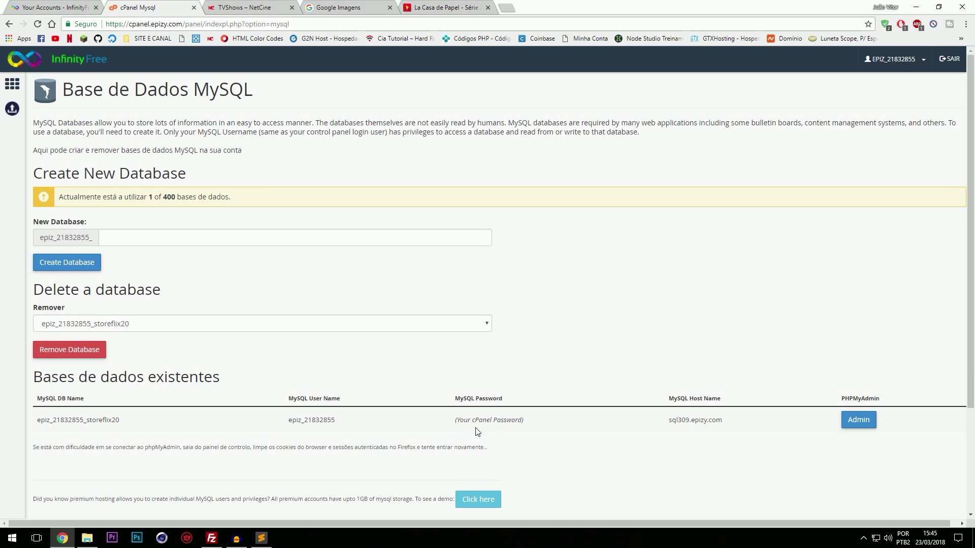
Step: Open the new storeflix20 database in phpMyAdmin on its Importar page
left_click(871, 427)
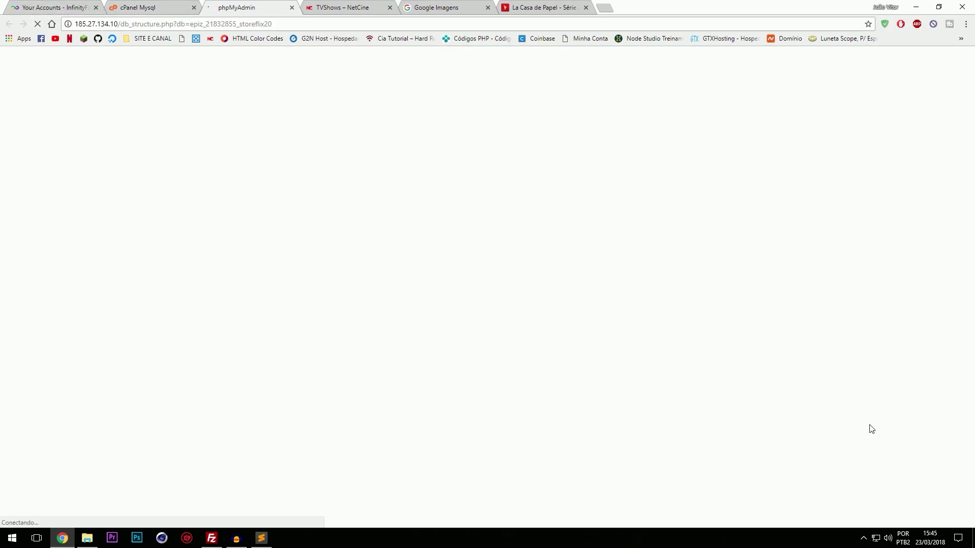
key("ctrl+shift+Tab")
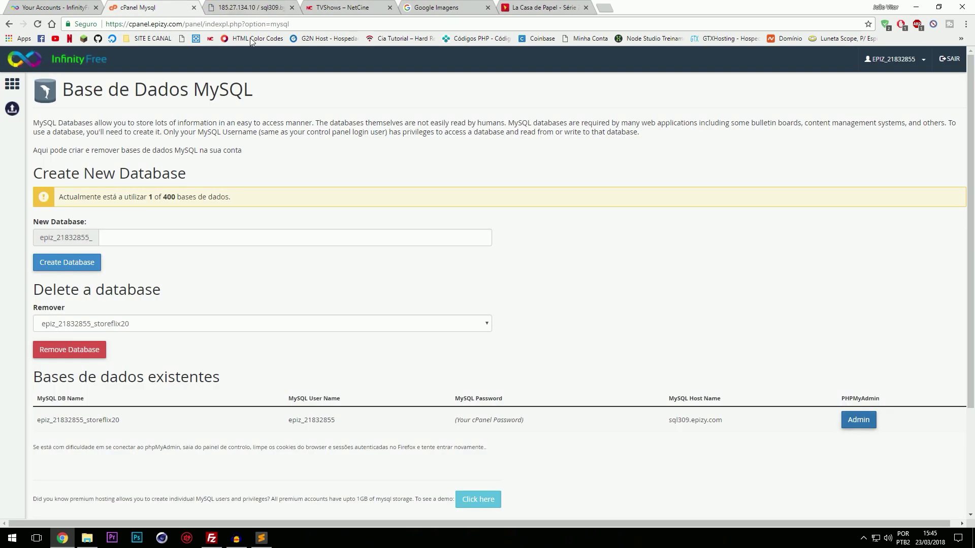
left_click(243, 10)
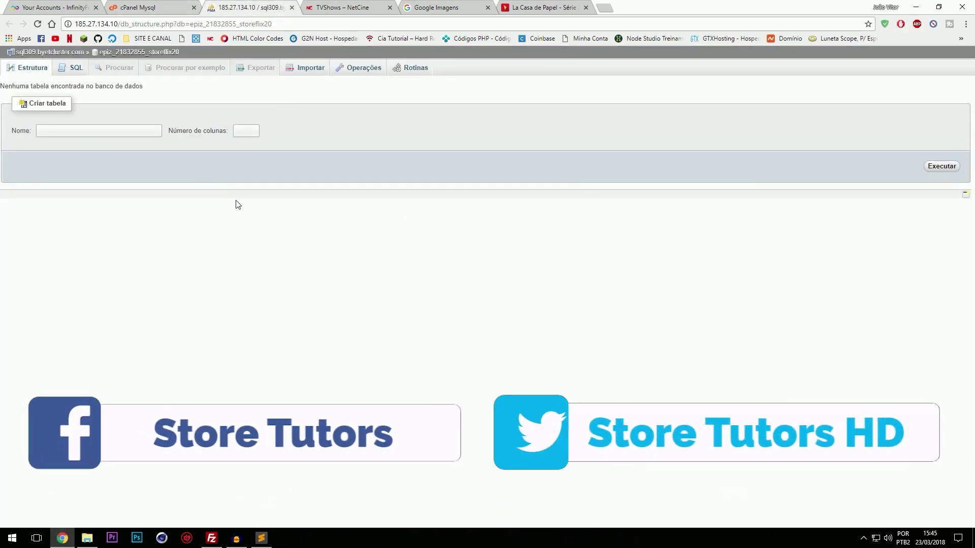
left_click(310, 67)
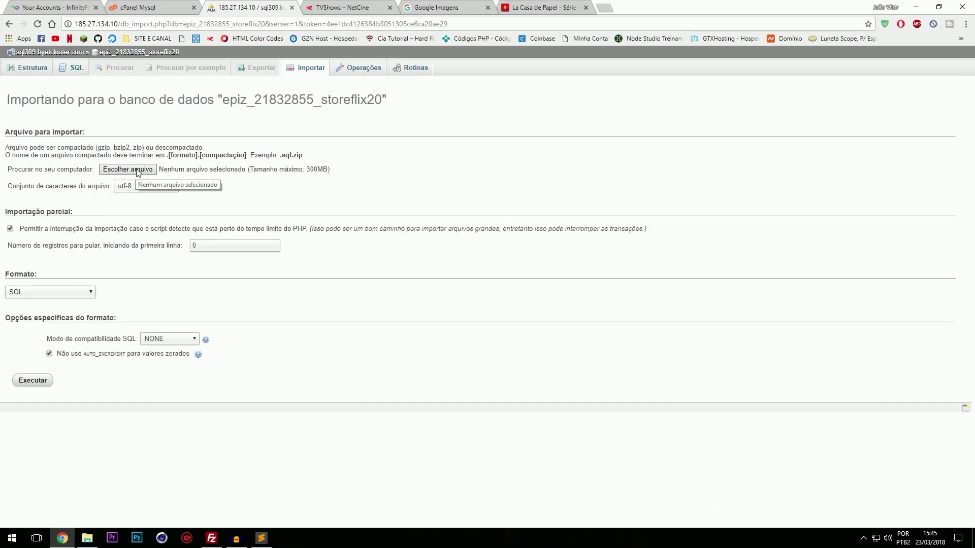
Step: Import install.sql from Desktop/videoflix-12/BANCO DE DADOS, running all 59 queries
left_click(152, 169)
left_click(64, 108)
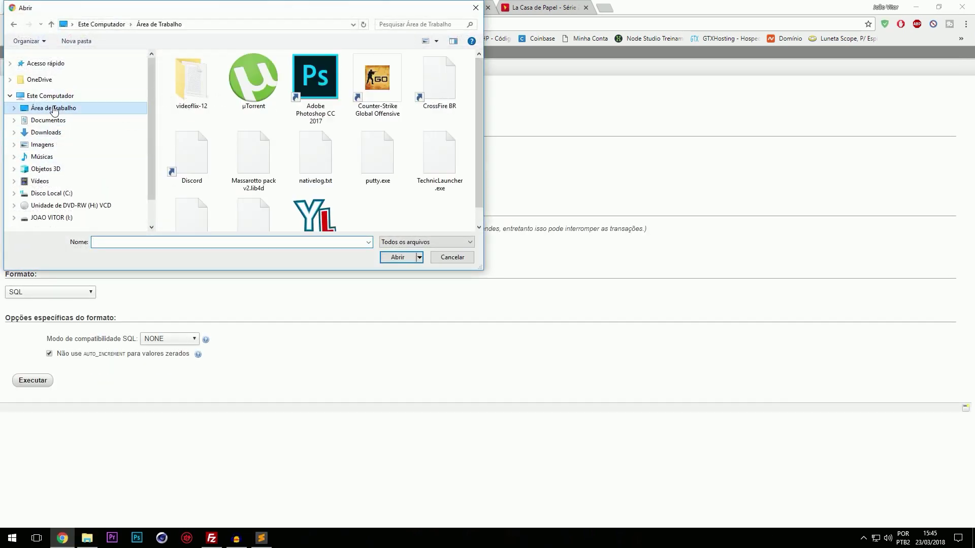
double_click(192, 84)
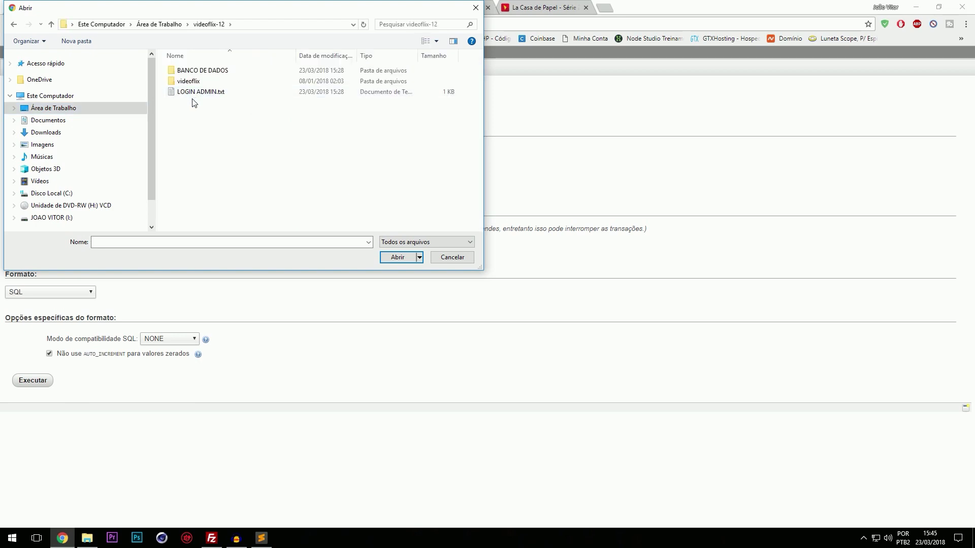
left_click(223, 76)
double_click(223, 75)
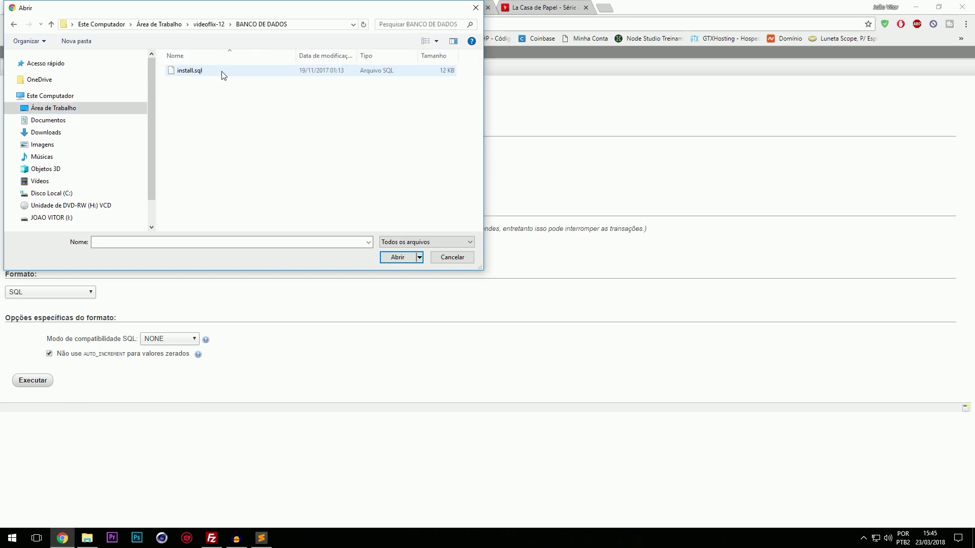
double_click(223, 75)
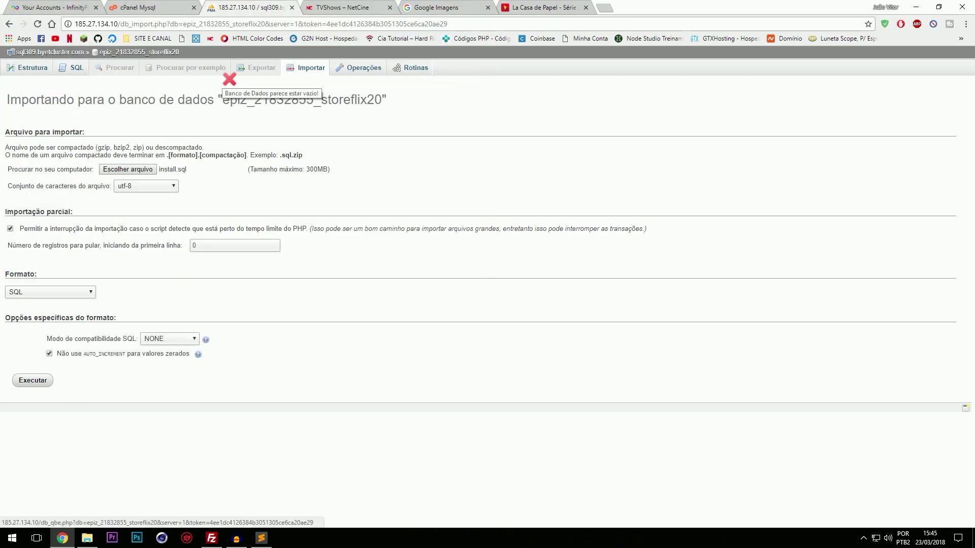
left_click(20, 379)
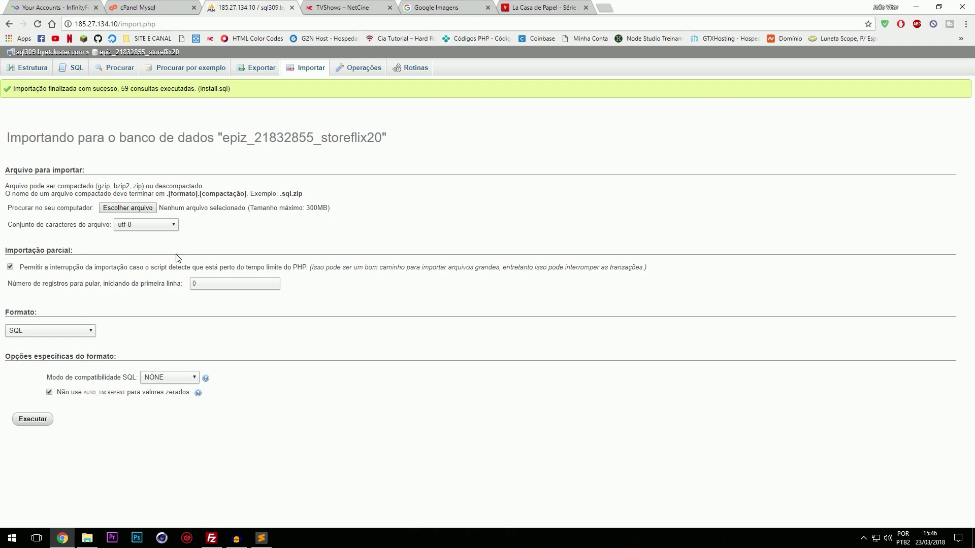
left_click(292, 7)
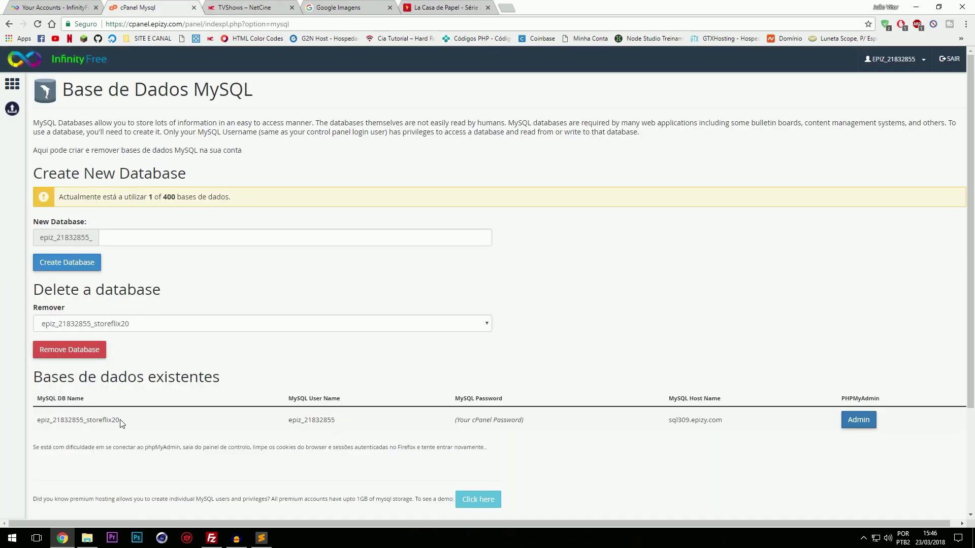
Step: Replace DATABASE_NAME in database.php with the storeflix20 database name from cPanel
left_click_drag(116, 420, 35, 421)
key("ctrl+c")
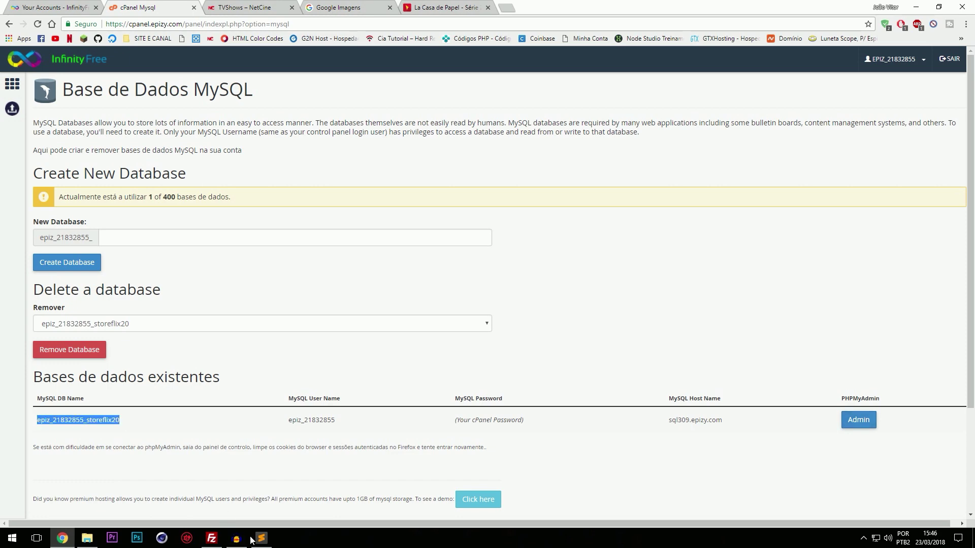
left_click(261, 538)
left_click(252, 168)
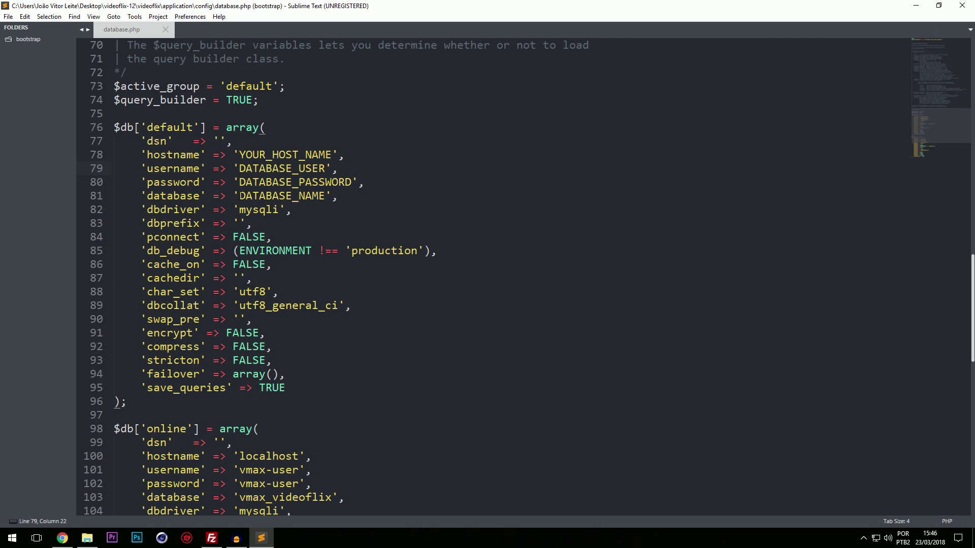
left_click_drag(239, 196, 325, 196)
key("ctrl+v")
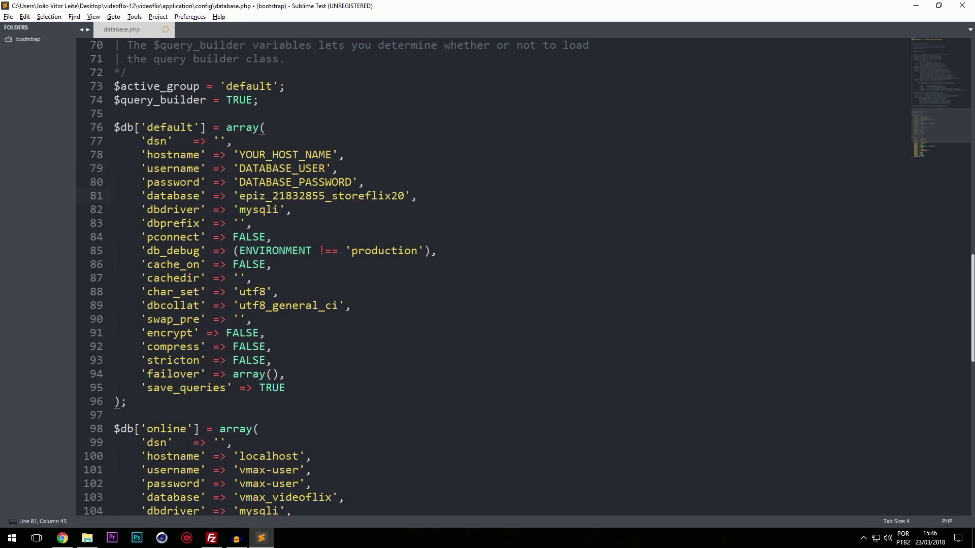
Step: Replace DATABASE_USER with the MySQL user name copied from cPanel
key("alt+Tab")
left_click_drag(289, 423, 340, 428)
key("ctrl+c")
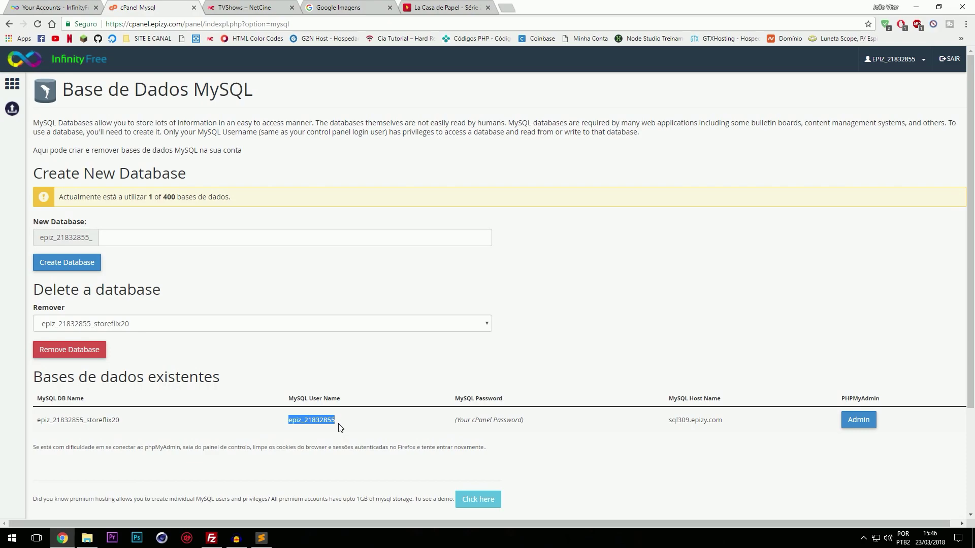
key("alt+Tab")
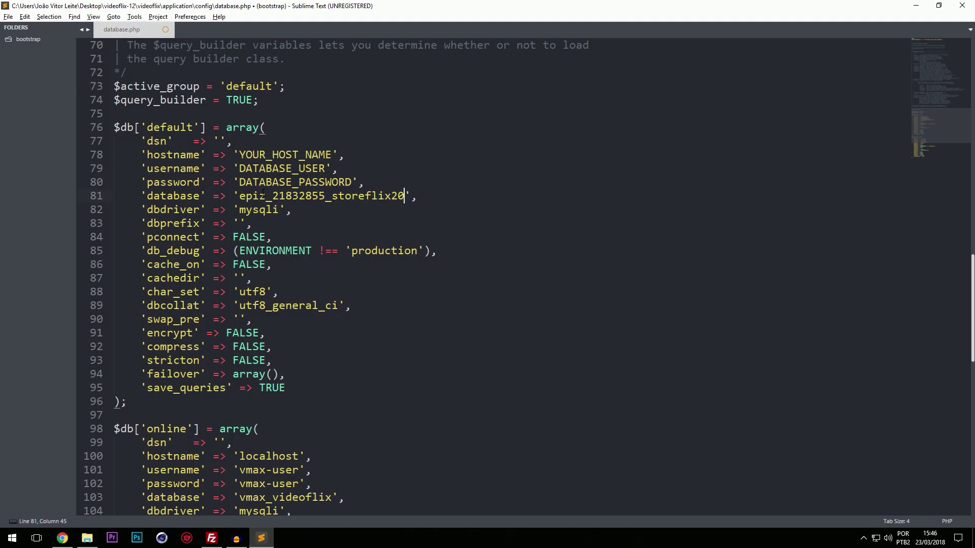
left_click_drag(239, 168, 325, 173)
key("ctrl+v")
Step: Replace YOUR_HOST_NAME with the host sql309.epizy.com
key("alt+Tab")
left_click_drag(671, 420, 726, 420)
key("ctrl+c")
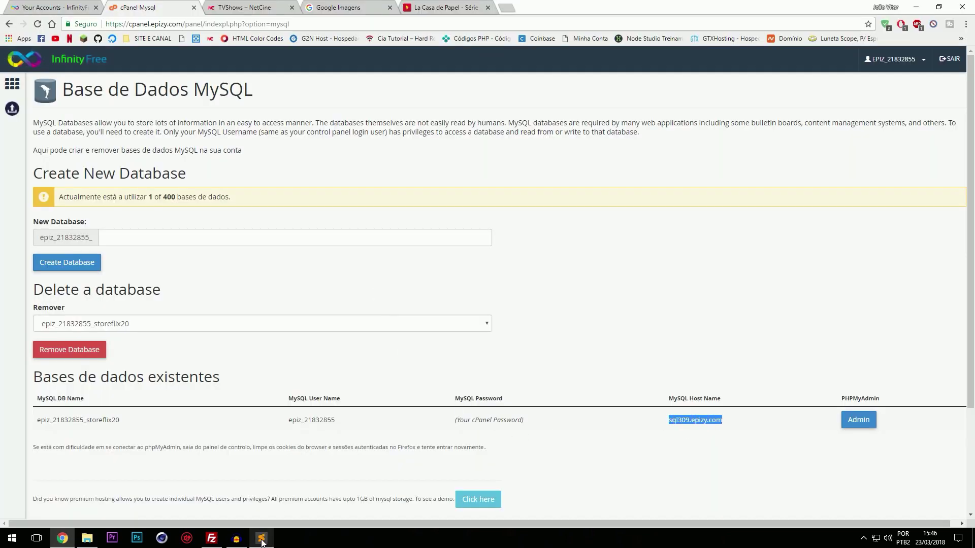
left_click(262, 539)
left_click_drag(237, 157, 332, 154)
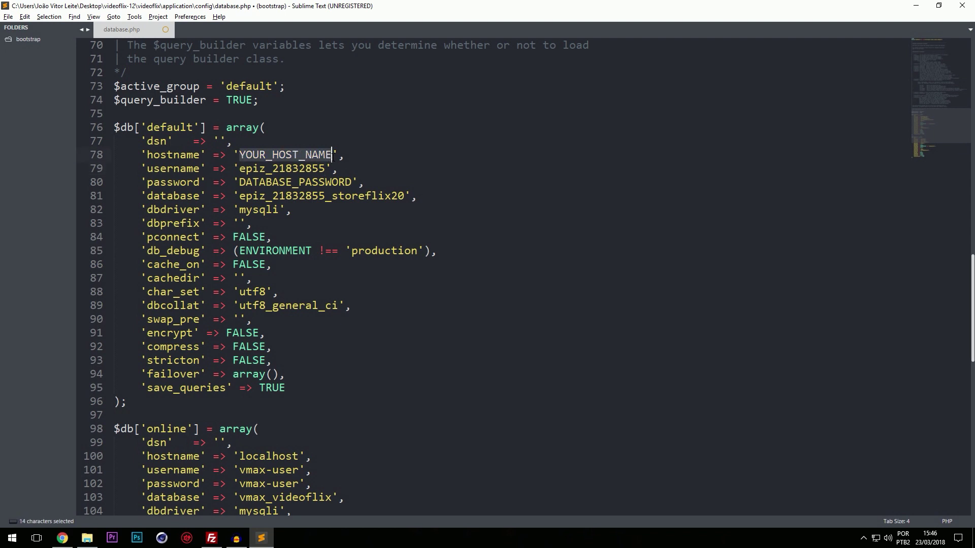
key("ctrl+v")
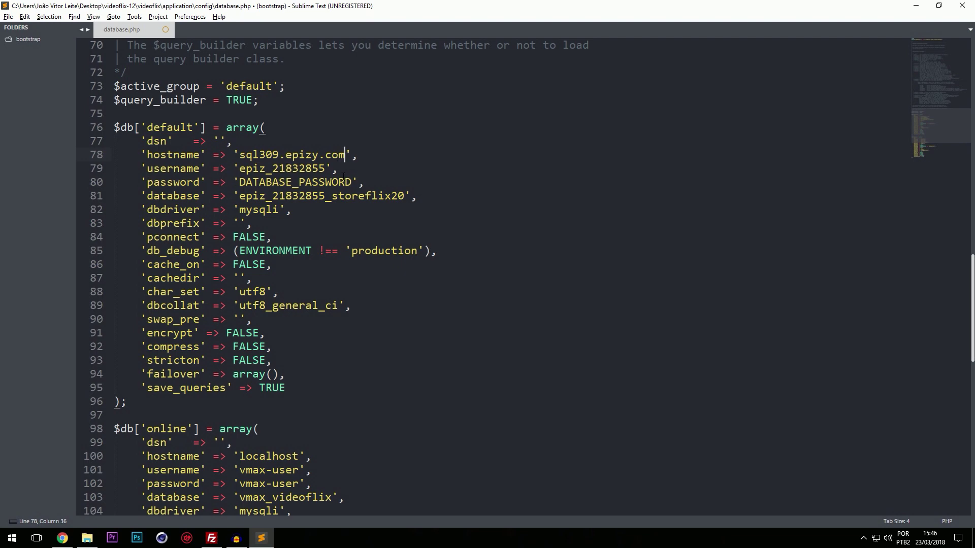
Step: Replace DATABASE_PASSWORD with the hosting account password, then save and close database.php
left_click(62, 538)
left_click(51, 7)
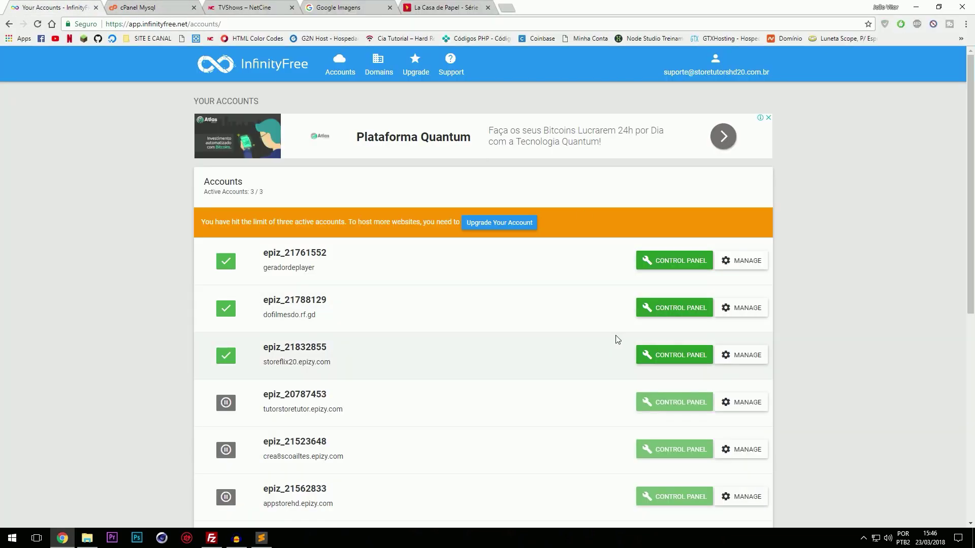
left_click(746, 354)
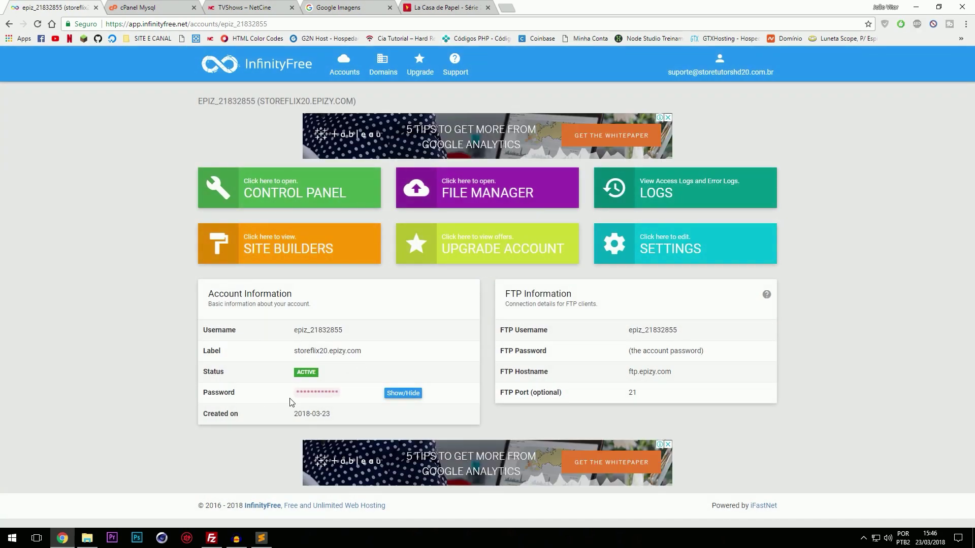
left_click(403, 396)
left_click_drag(340, 395, 295, 388)
key("ctrl+c")
left_click(270, 539)
left_click_drag(239, 184, 348, 187)
key("ctrl+v")
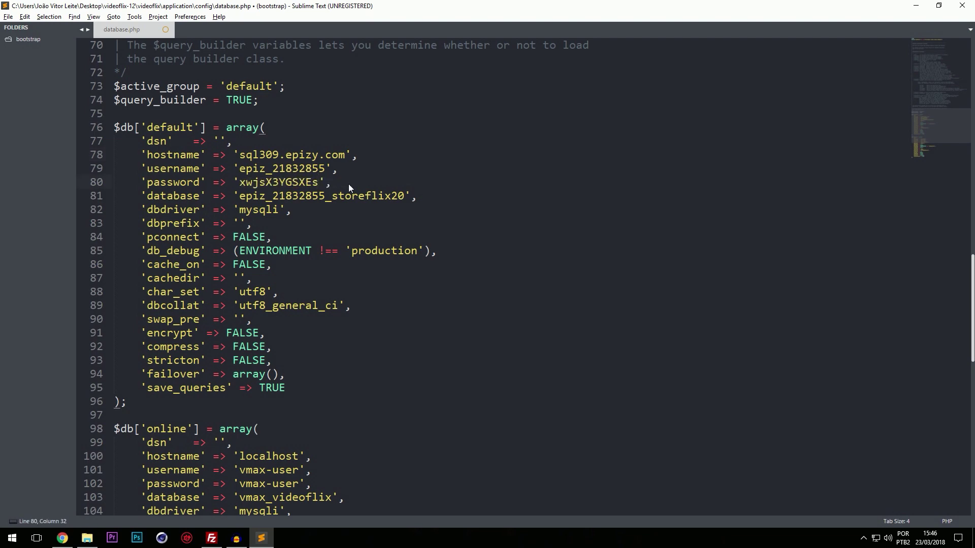
key("ctrl+s")
left_click(165, 29)
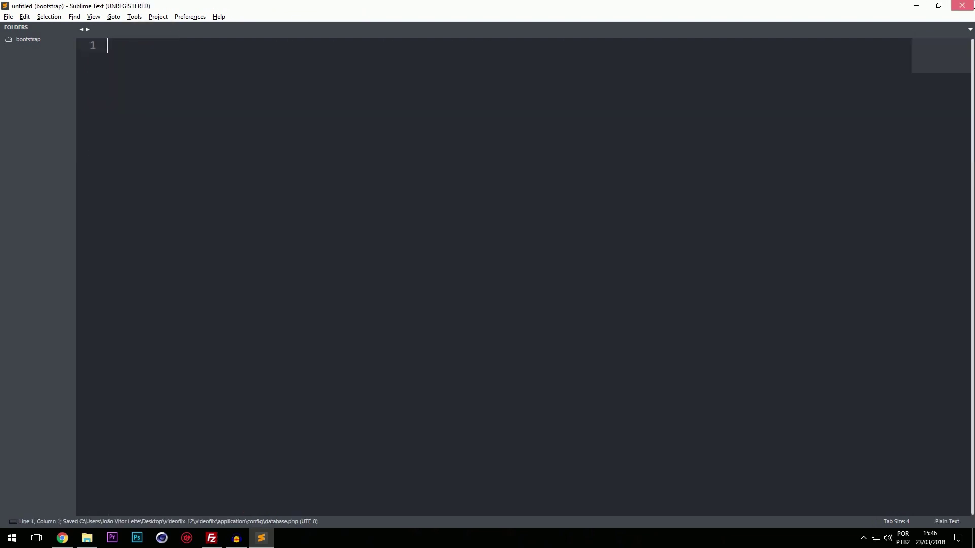
left_click(962, 5)
Step: Compress application, assets, system, .htaccess and index.php into a ZIP named videoflix.zip
left_click(140, 424)
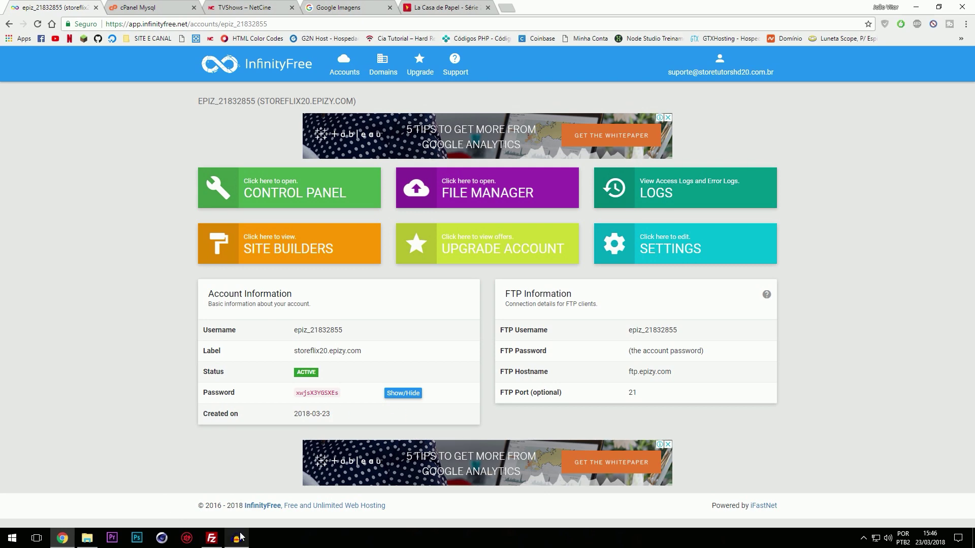
left_click(87, 538)
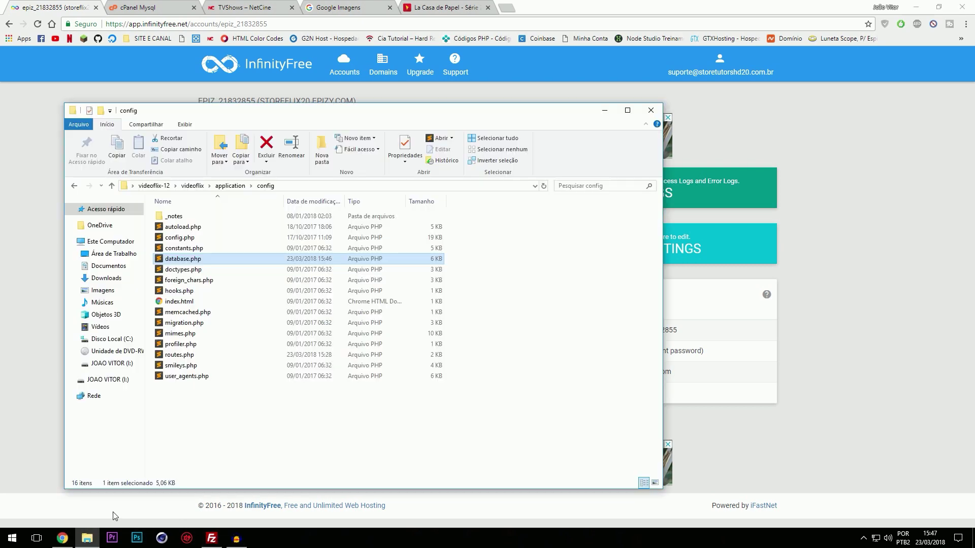
left_click(328, 452)
key("BackSpace")
key("BackSpace")
left_click_drag(193, 325, 216, 217)
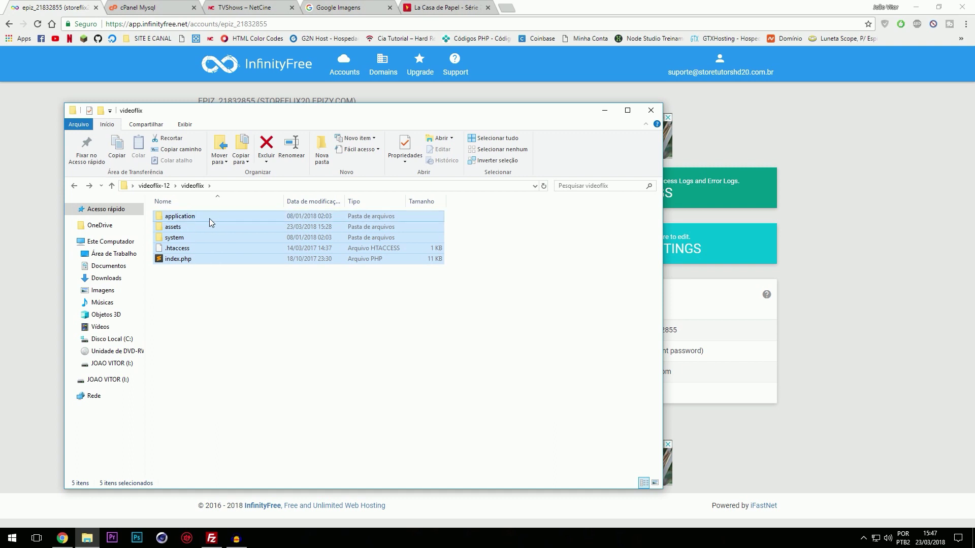
right_click(210, 218)
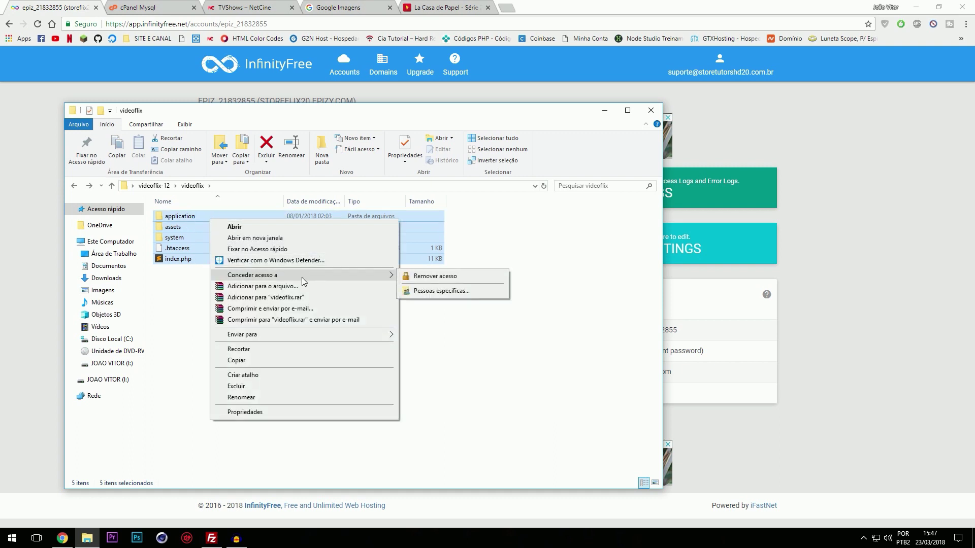
left_click(303, 286)
left_click(441, 258)
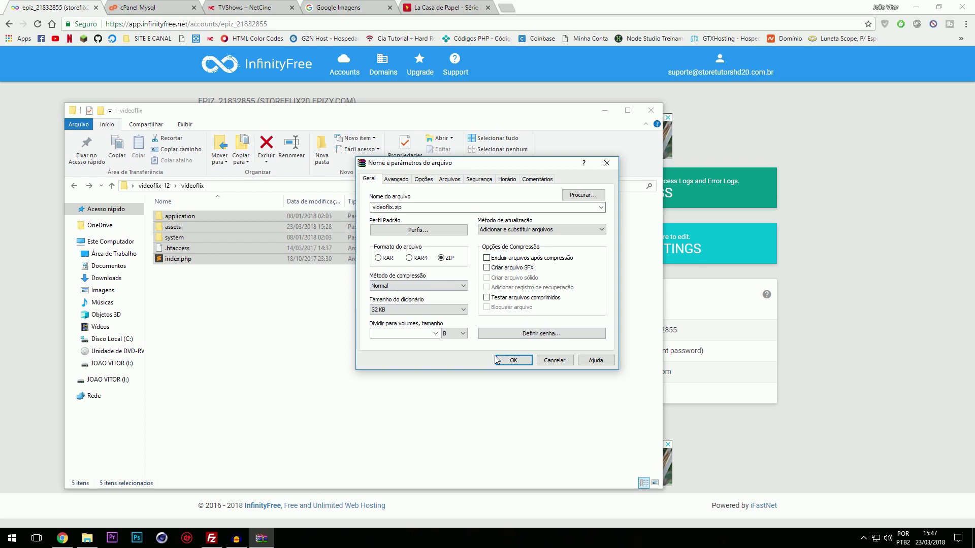
left_click(512, 360)
left_click(353, 357)
left_click(795, 349)
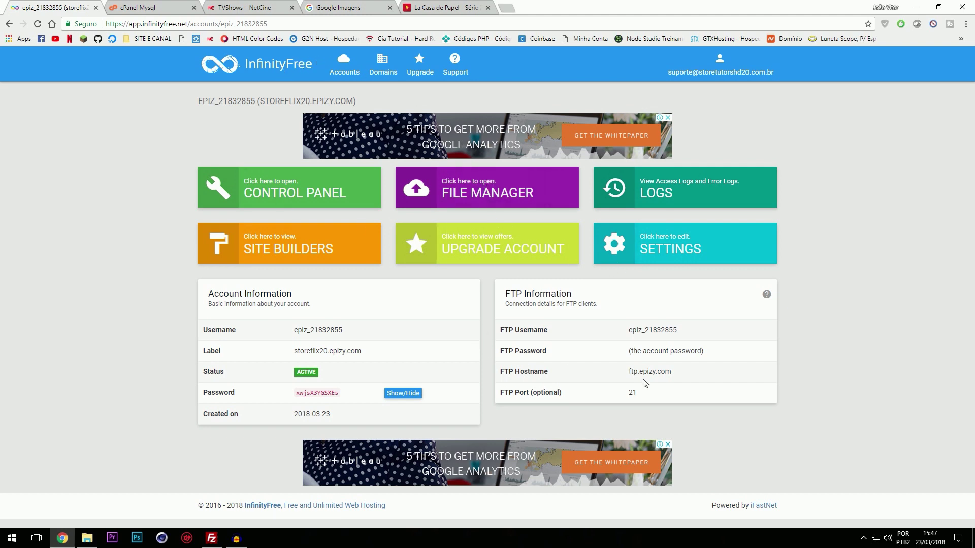
Step: Paste the account's FTP username into FileZilla's quick-connect bar
left_click_drag(631, 331, 678, 329)
left_click(212, 539)
left_click(513, 135)
key("ctrl+v")
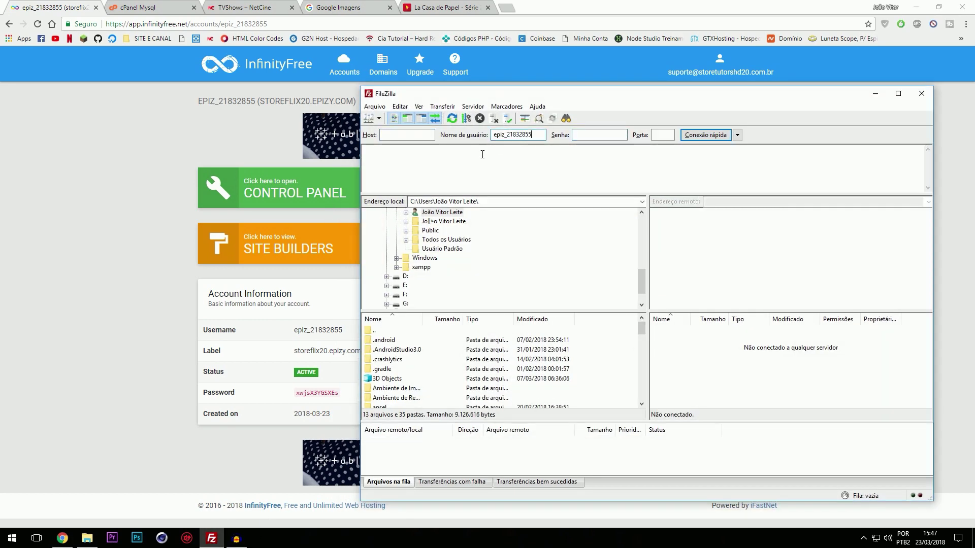
key("alt+Tab")
Step: Fill in ftp.epizy.com as the FileZilla host
left_click_drag(629, 375, 658, 373)
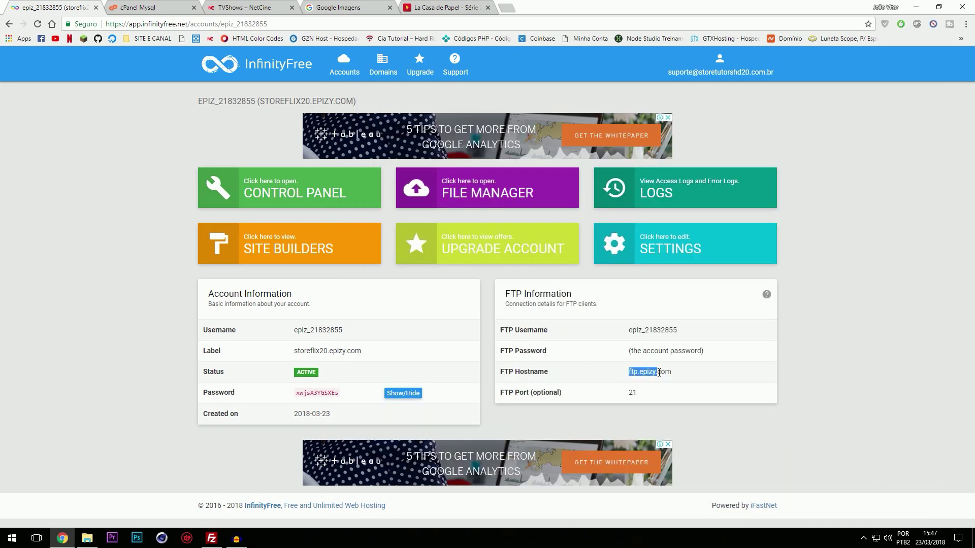
key("ctrl+c")
left_click(212, 538)
left_click(403, 134)
key("ctrl+v")
Step: Paste the account password into FileZilla and start the quick connection
left_click_drag(296, 393, 338, 391)
key("ctrl+c")
left_click(212, 539)
left_click(599, 135)
key("ctrl+v")
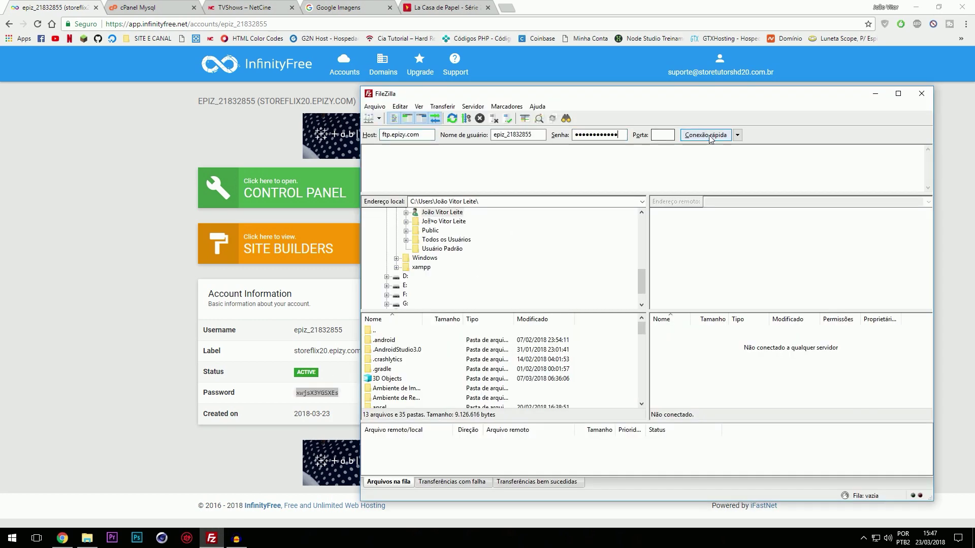
left_click(709, 135)
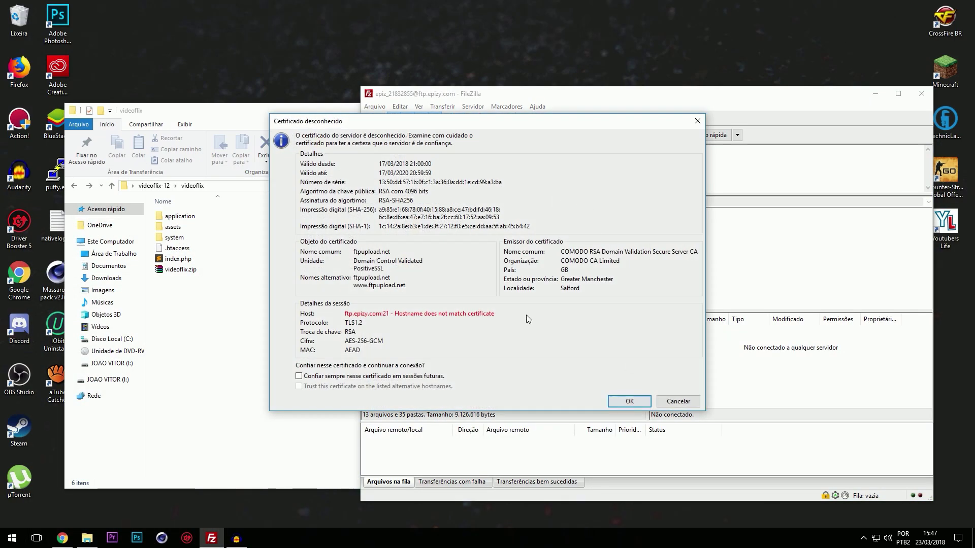
Step: Trust the server certificate, delete the two default files in /htdocs, and upload videoflix.zip there
left_click(406, 376)
left_click(614, 414)
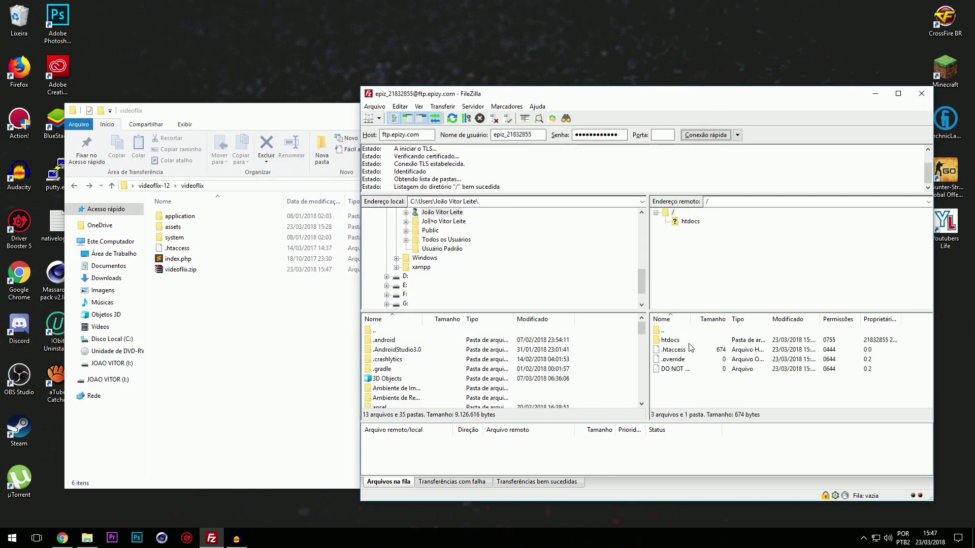
left_click(683, 343)
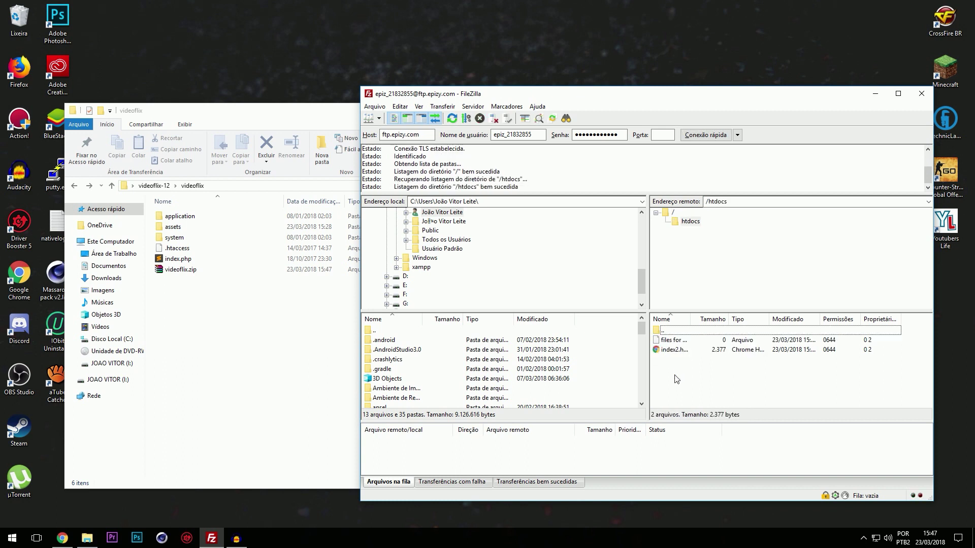
left_click_drag(675, 375, 686, 347)
key("Delete")
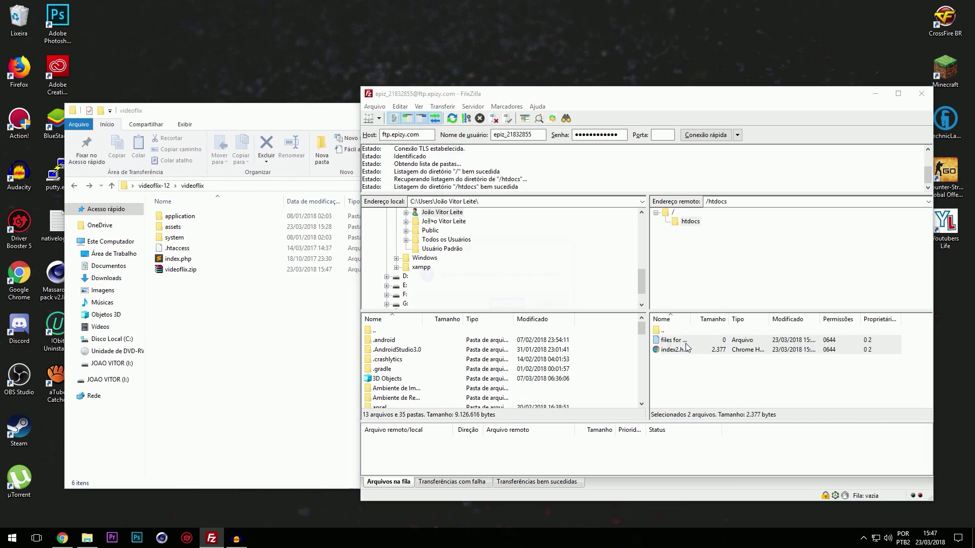
key("Return")
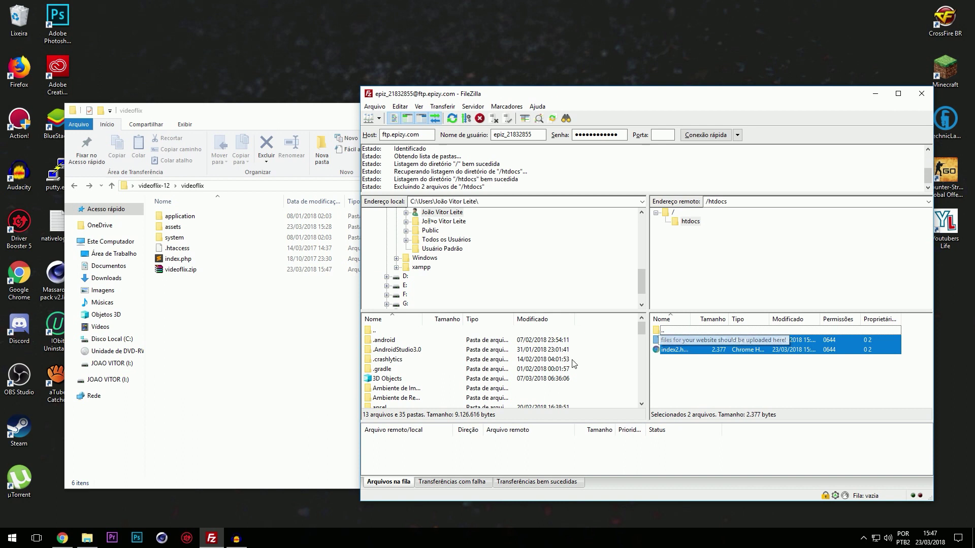
left_click_drag(189, 276, 743, 370)
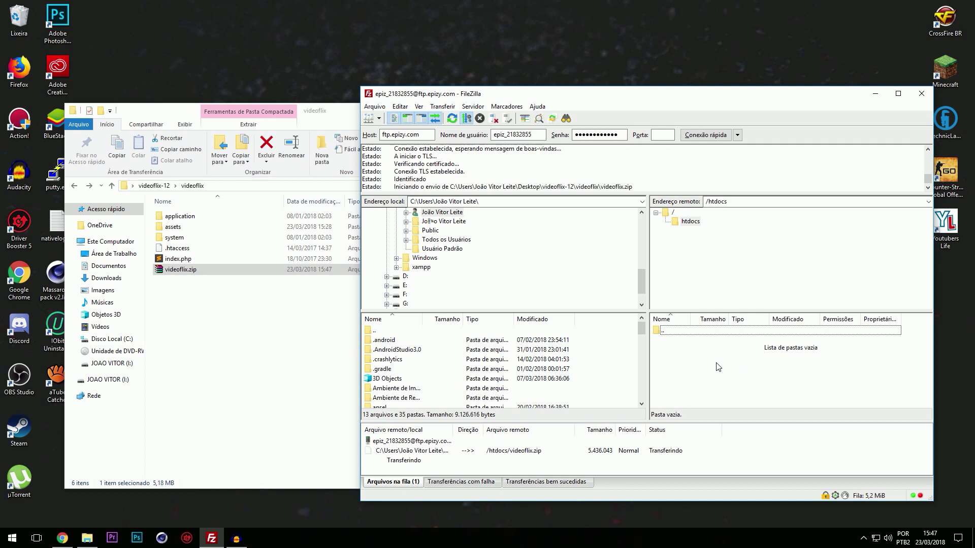
Step: Drag unzipper.php from the desktop into the remote /htdocs pane beside videoflix.zip
left_click(325, 110)
left_click(603, 109)
left_click_drag(541, 100, 585, 98)
left_click_drag(372, 118, 306, 128)
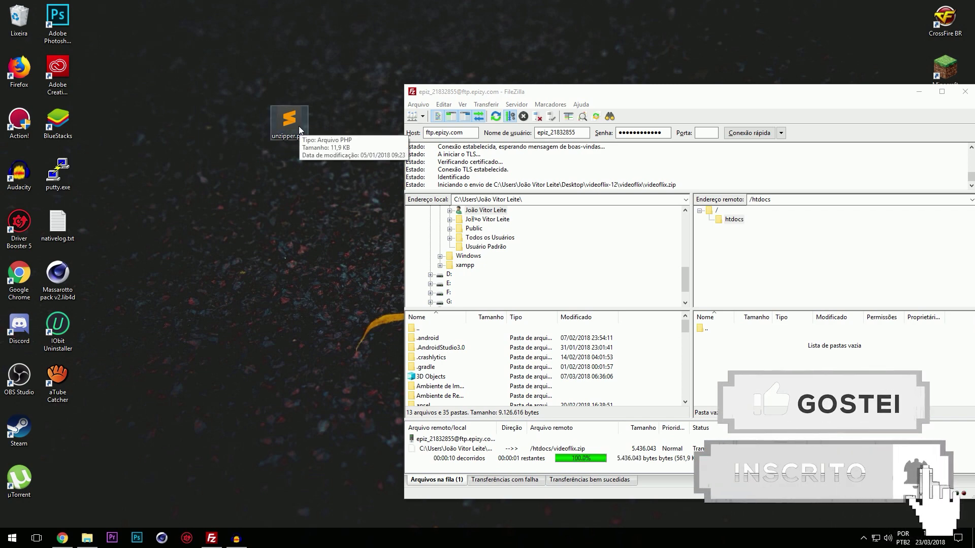
left_click_drag(298, 126, 742, 365)
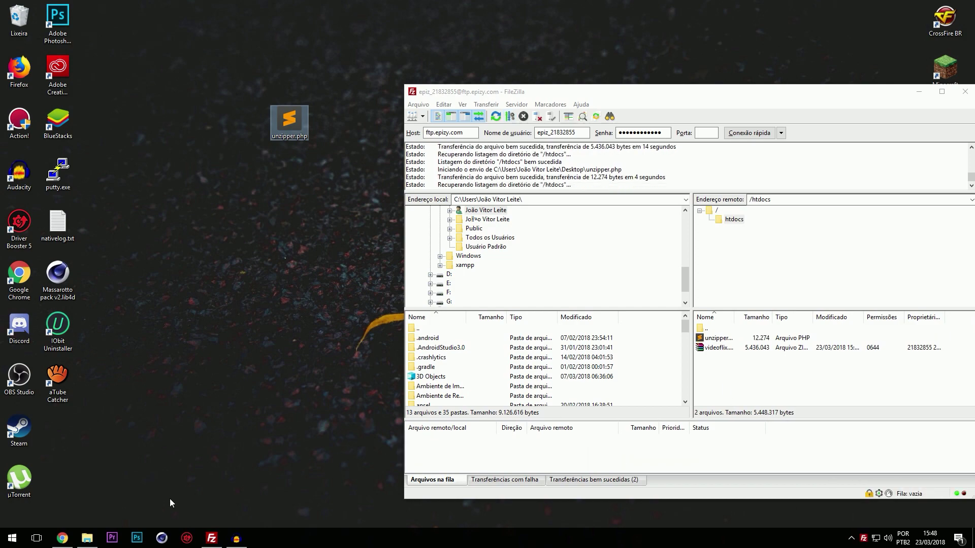
left_click(70, 540)
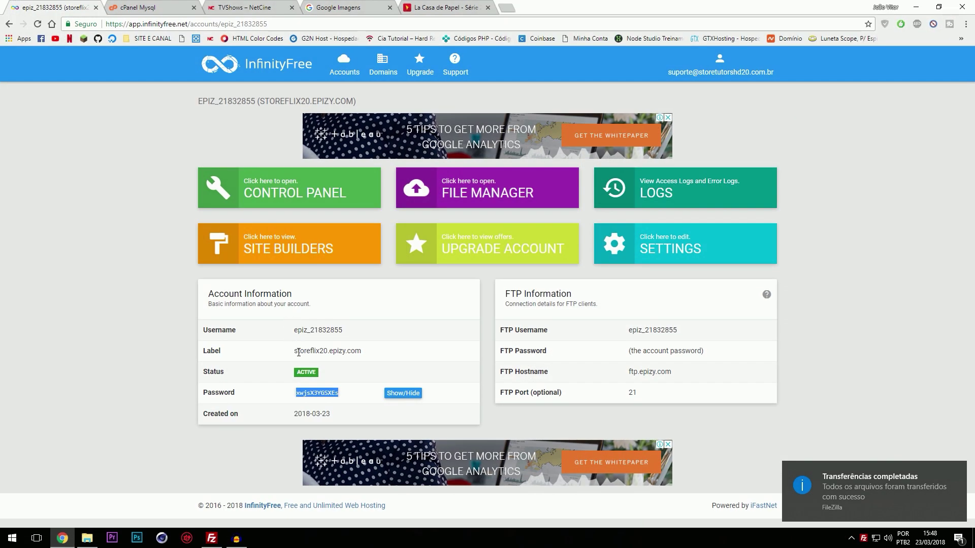
Step: Load storeflix20.epizy.com/unzipper.php in a new browser tab
left_click_drag(296, 350, 359, 350)
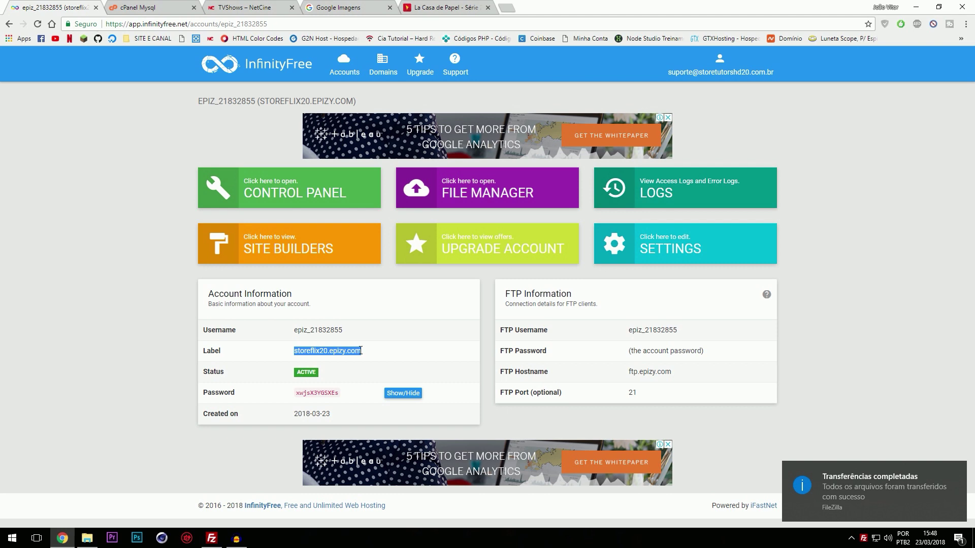
left_click(507, 7)
key("ctrl+v")
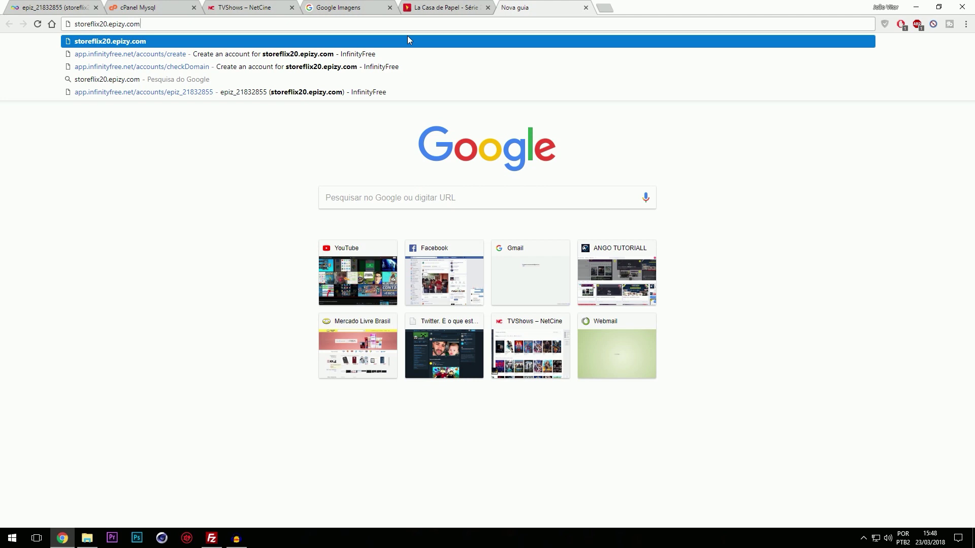
type("/un")
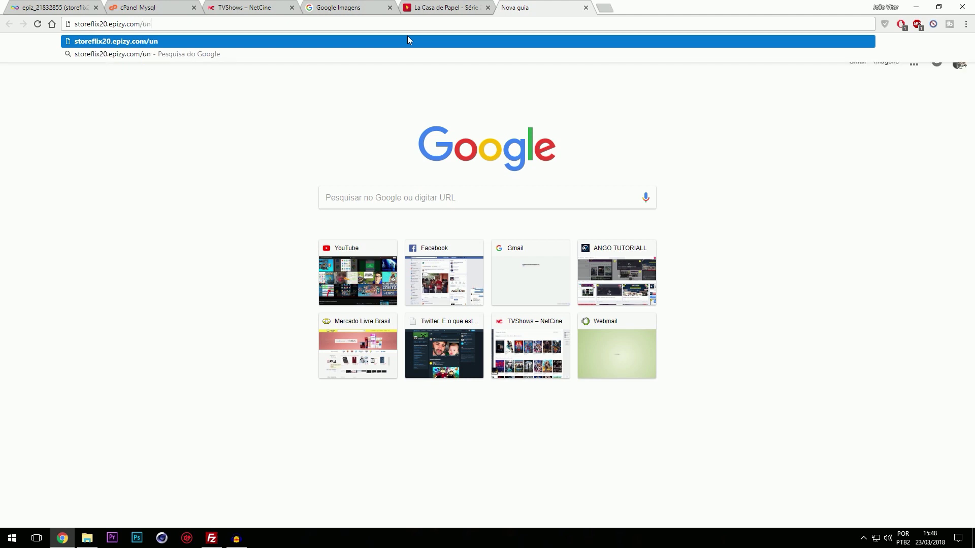
type("zipper.php")
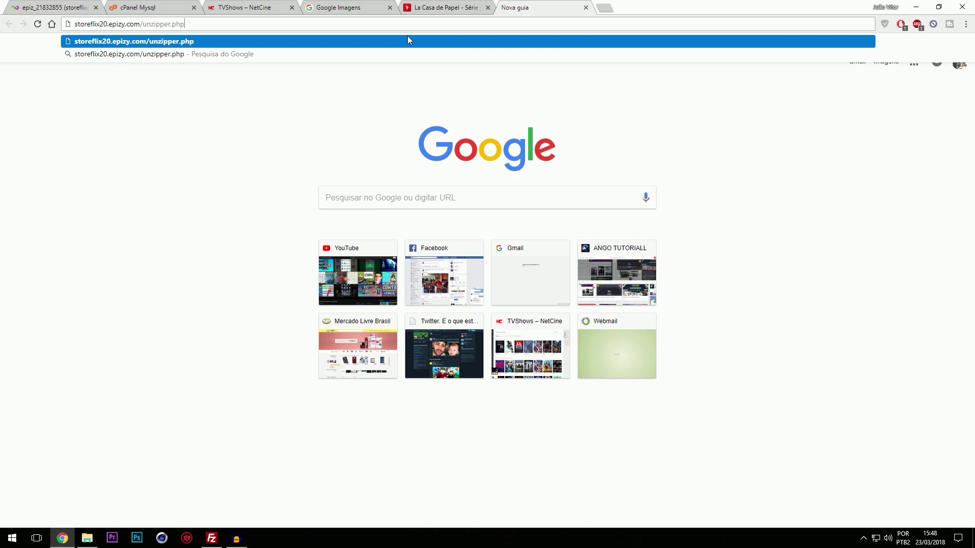
key("Return")
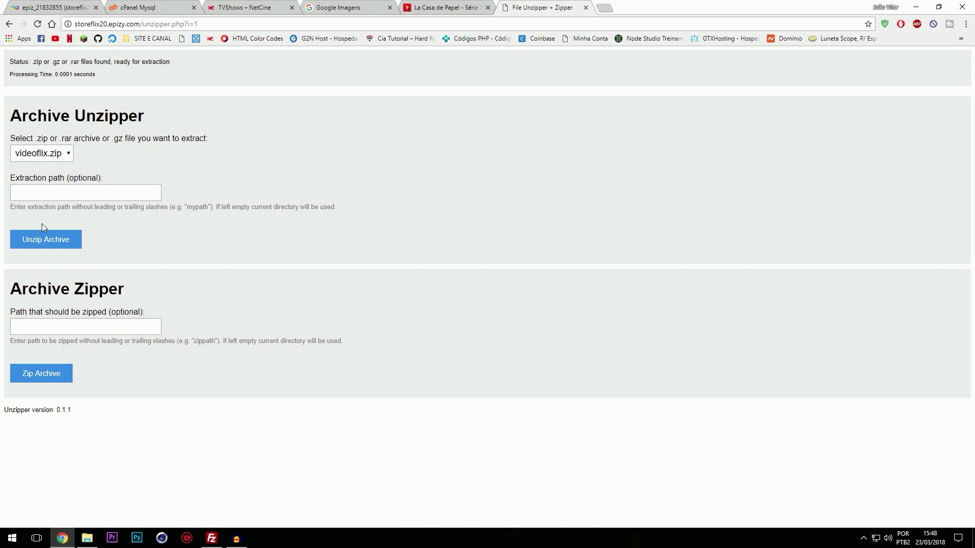
Step: Unzip videoflix.zip on the server with Archive Unzipper
left_click(64, 248)
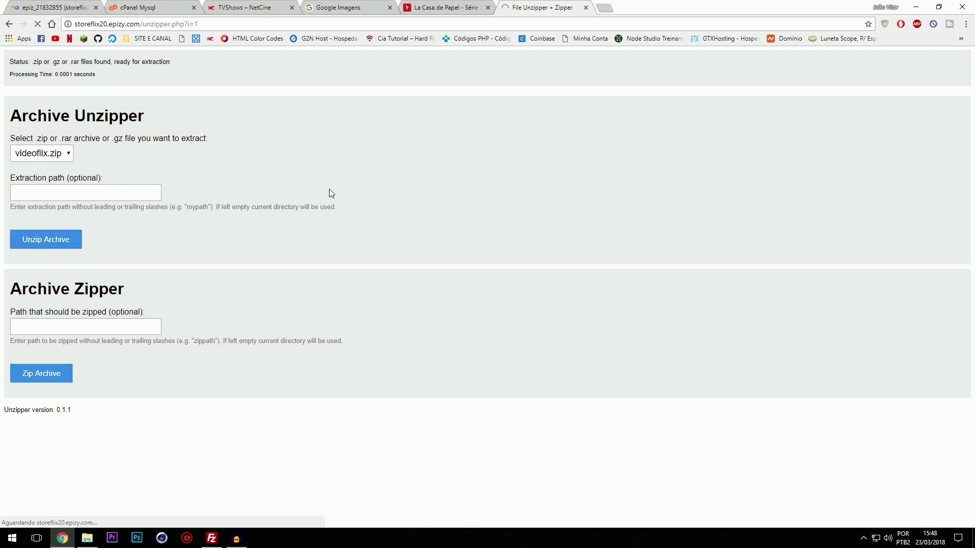
left_click(56, 158)
left_click(57, 160)
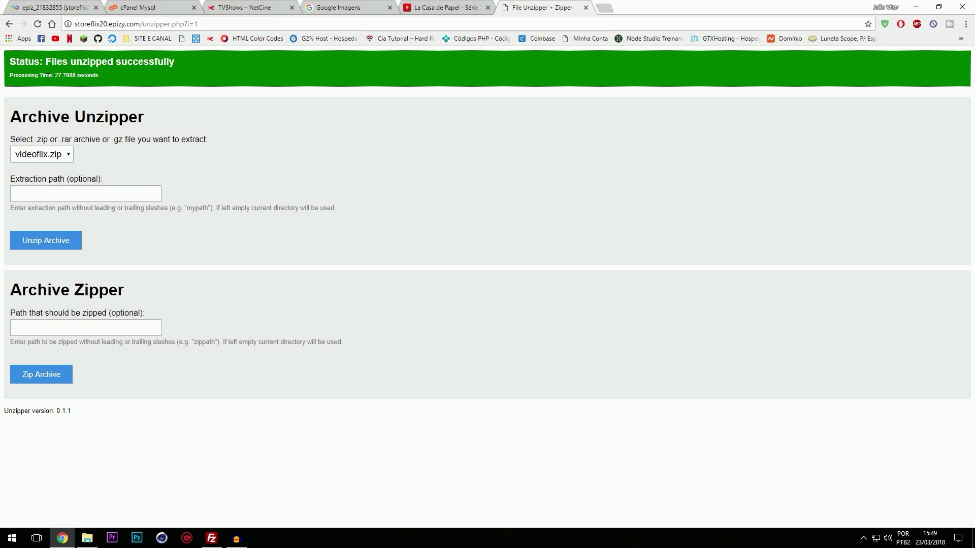
Step: Remove the unzipper path from the address to load the Videoflix home page
left_click_drag(140, 24, 286, 18)
key("BackSpace")
key("Return")
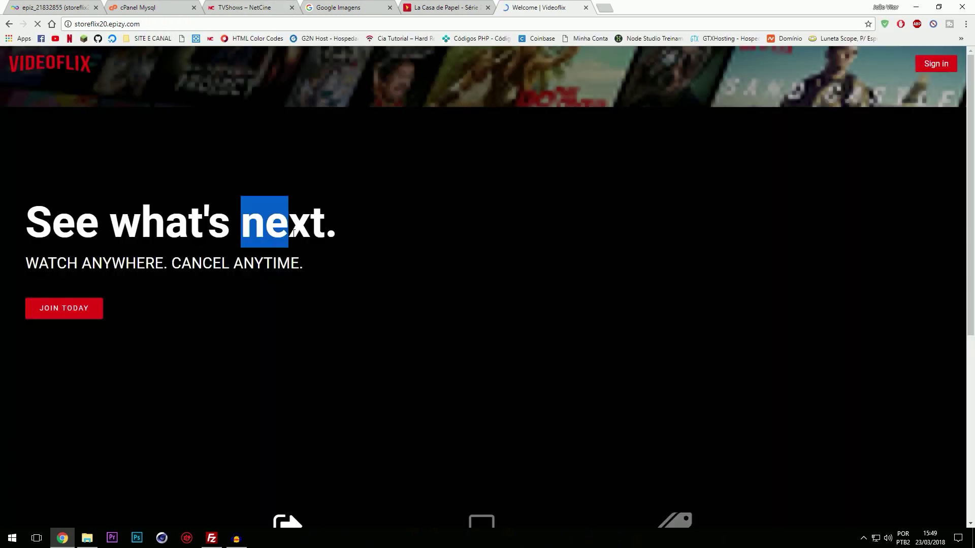
Step: Open the Videoflix sign-in page and the LOGIN ADMIN.txt notes in videoflix-12
scroll(359, 274, "down", 4)
scroll(360, 275, "up", 4)
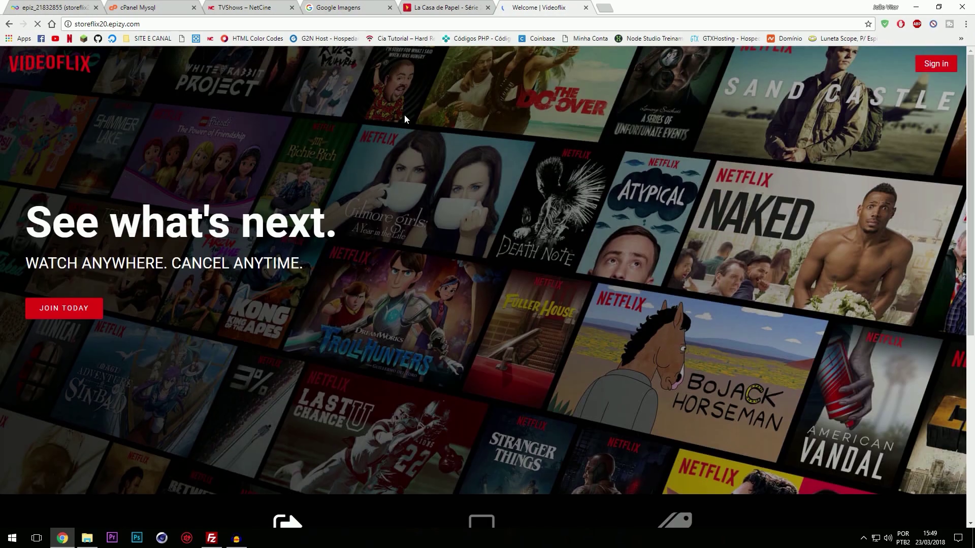
left_click(945, 70)
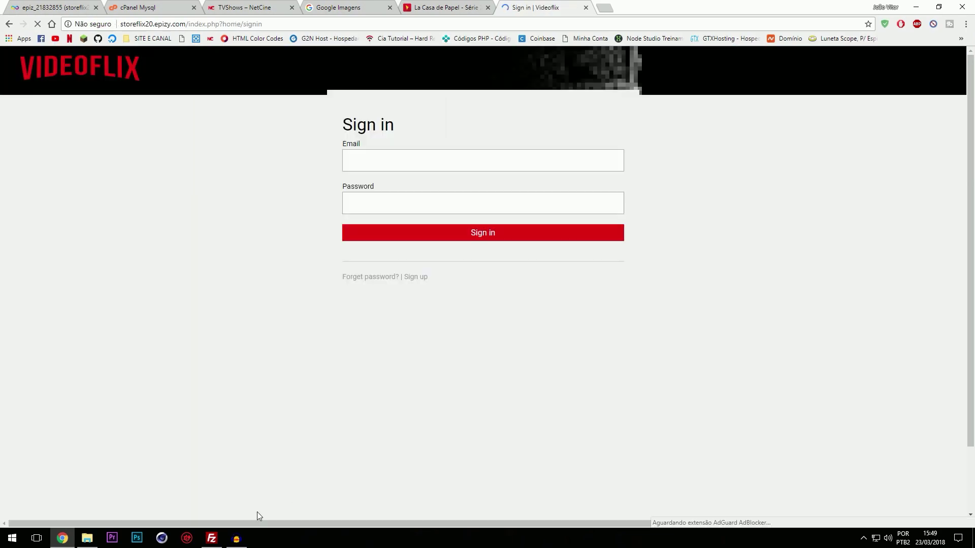
left_click(922, 6)
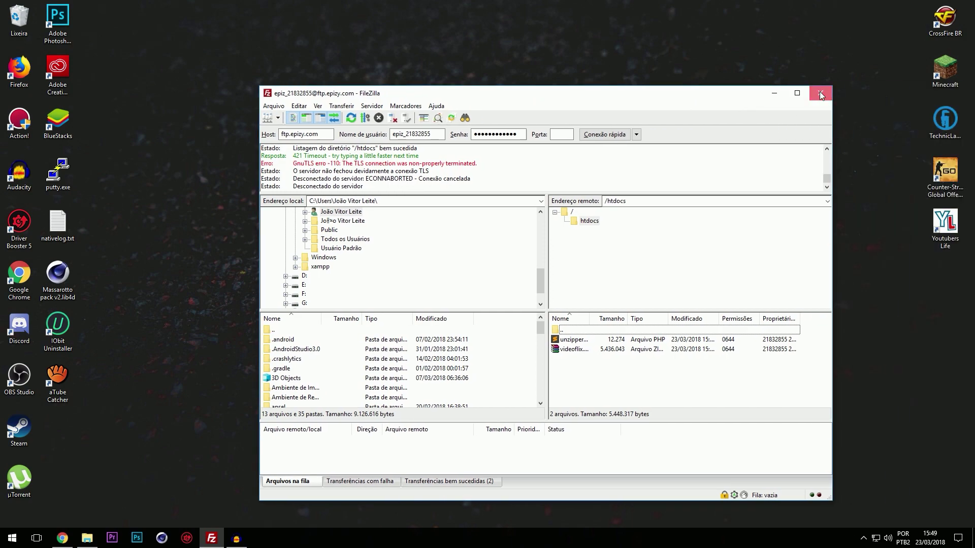
left_click(965, 92)
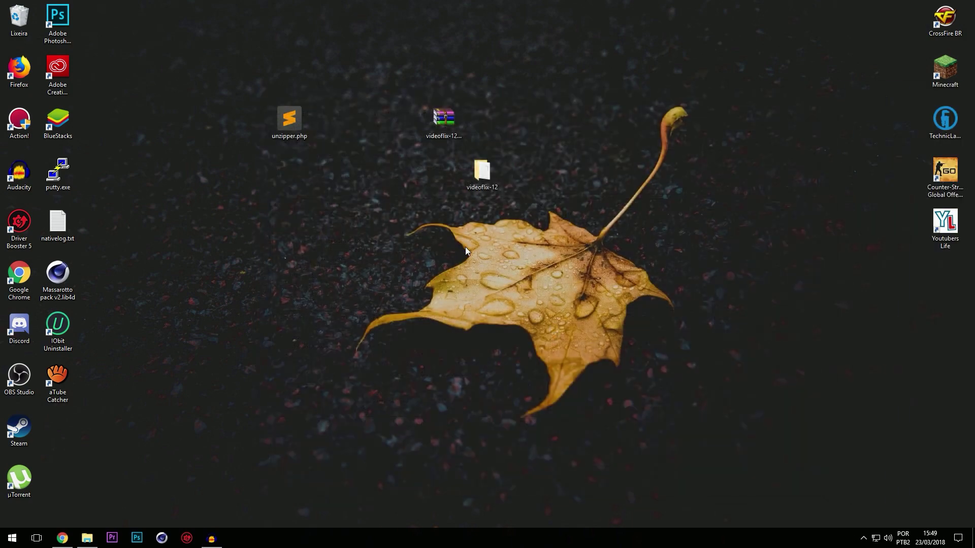
double_click(481, 187)
double_click(219, 251)
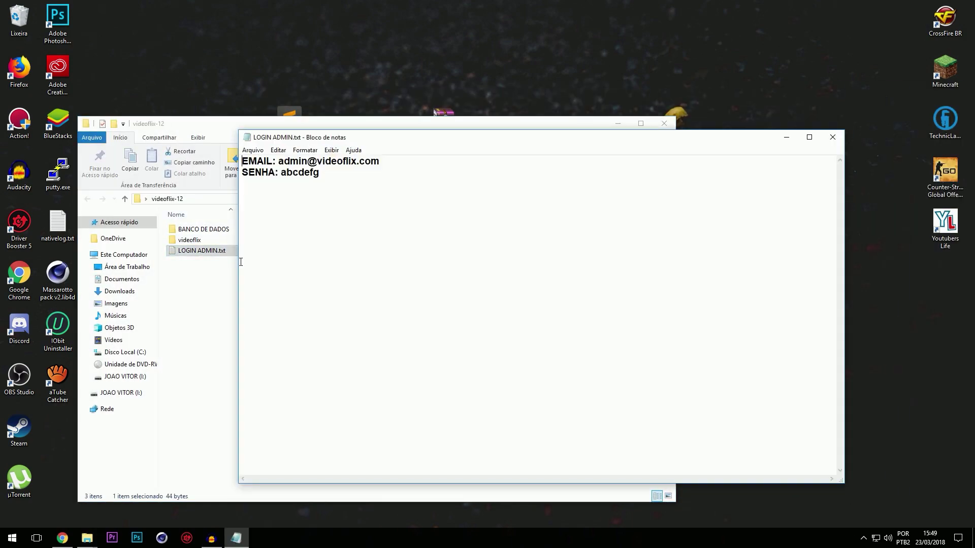
Step: Copy the admin e-mail from the notes into the Email field
left_click_drag(404, 166, 299, 161)
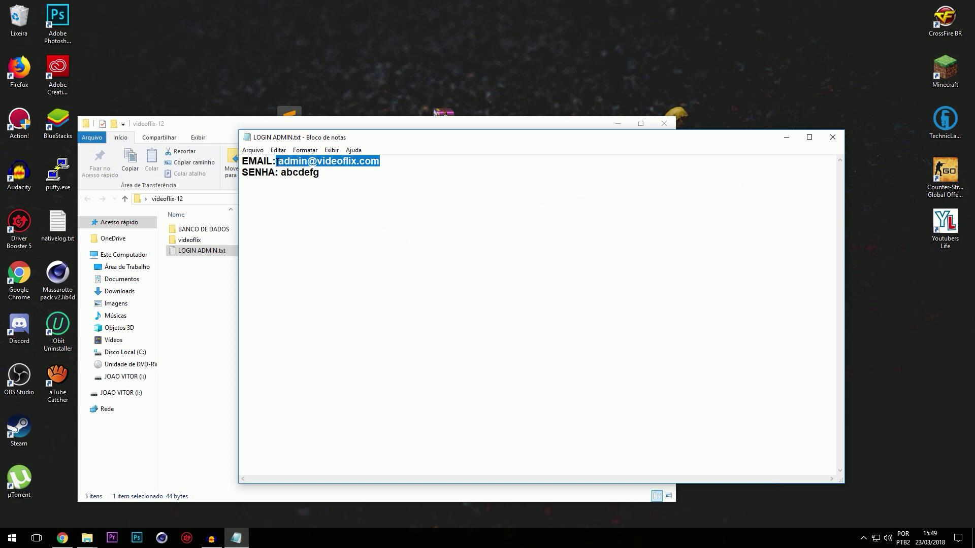
left_click(62, 539)
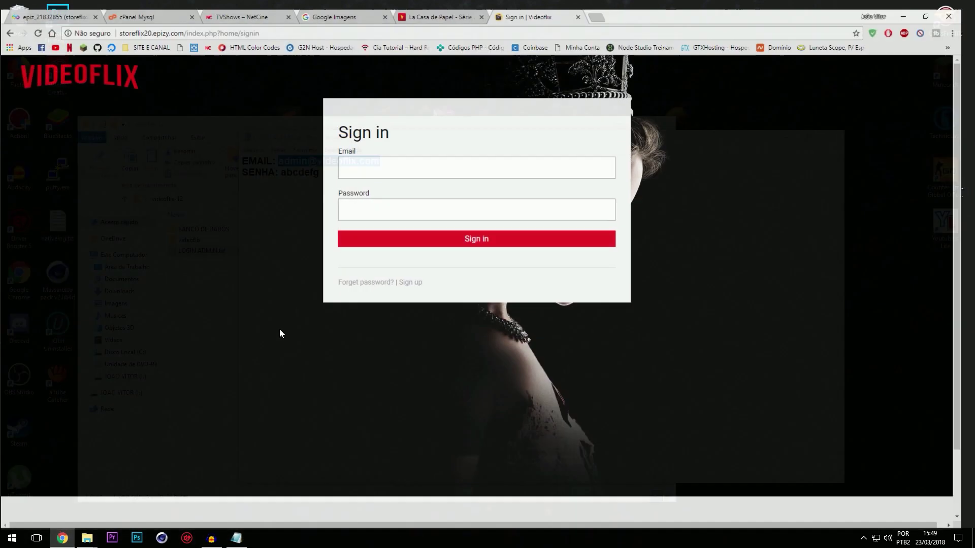
left_click(364, 170)
key("ctrl+v")
Step: Enter the admin password from the notes and sign in
left_click(236, 538)
left_click_drag(320, 172, 286, 175)
key("ctrl+c")
left_click(234, 195)
left_click(376, 201)
key("ctrl+v")
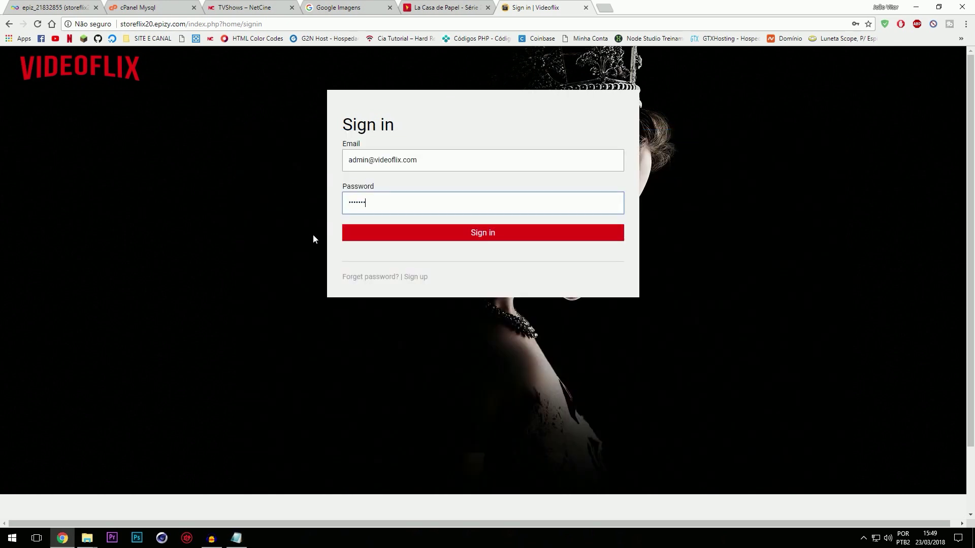
left_click(449, 239)
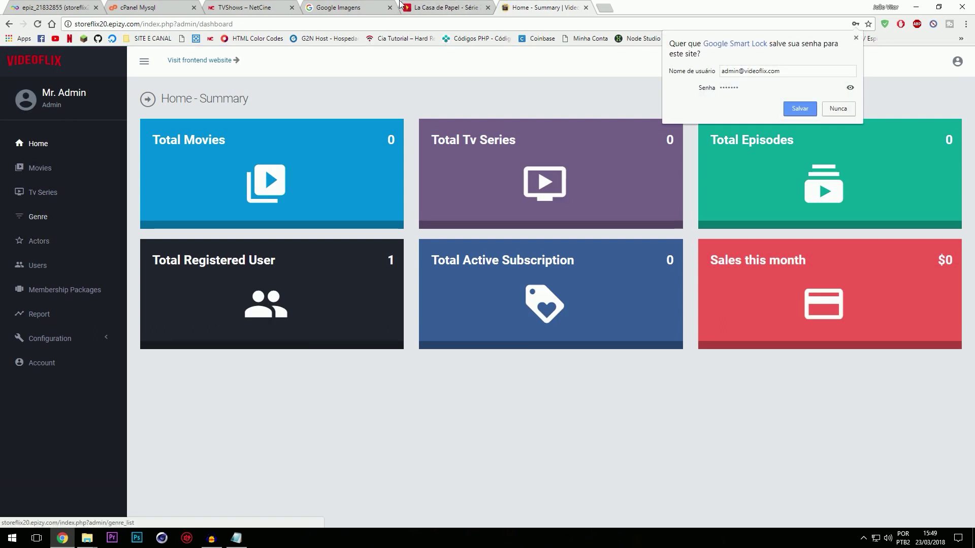
Step: Create the Drama genre in Videoflix's genre list
left_click(468, 5)
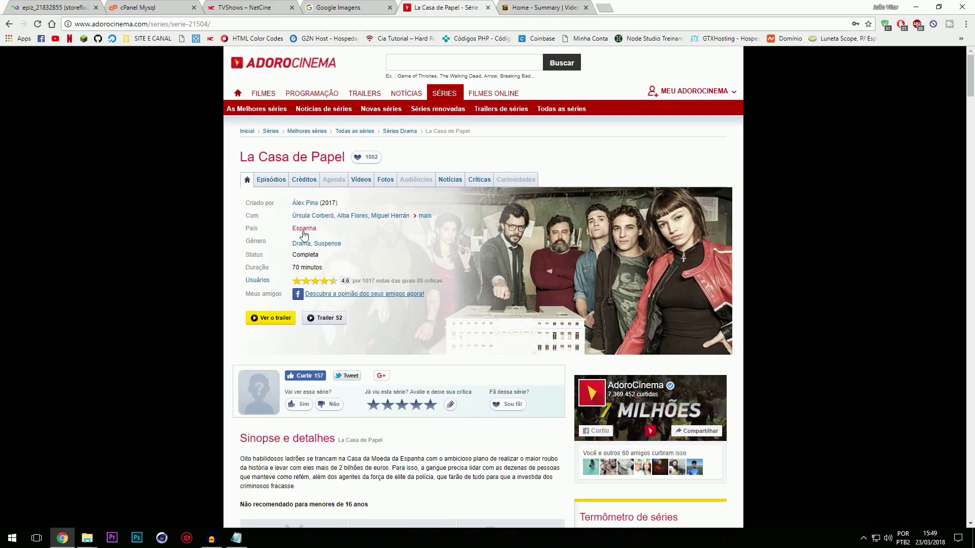
left_click(554, 7)
left_click(38, 216)
left_click(191, 130)
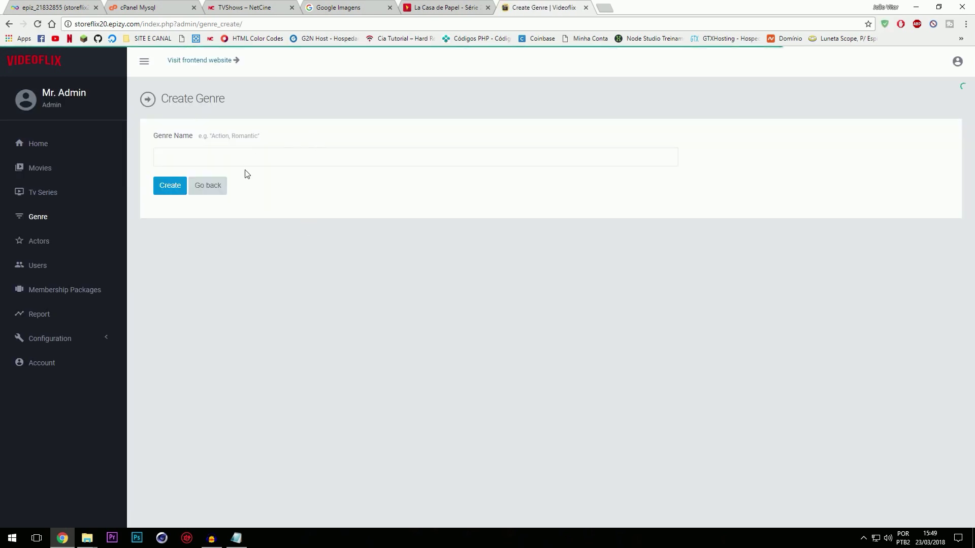
left_click(236, 163)
type("Drama")
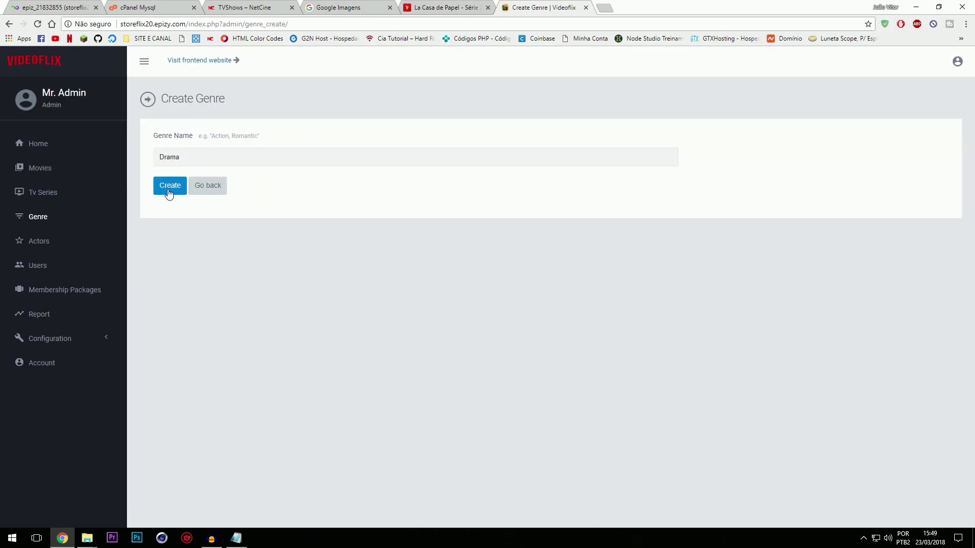
left_click(169, 186)
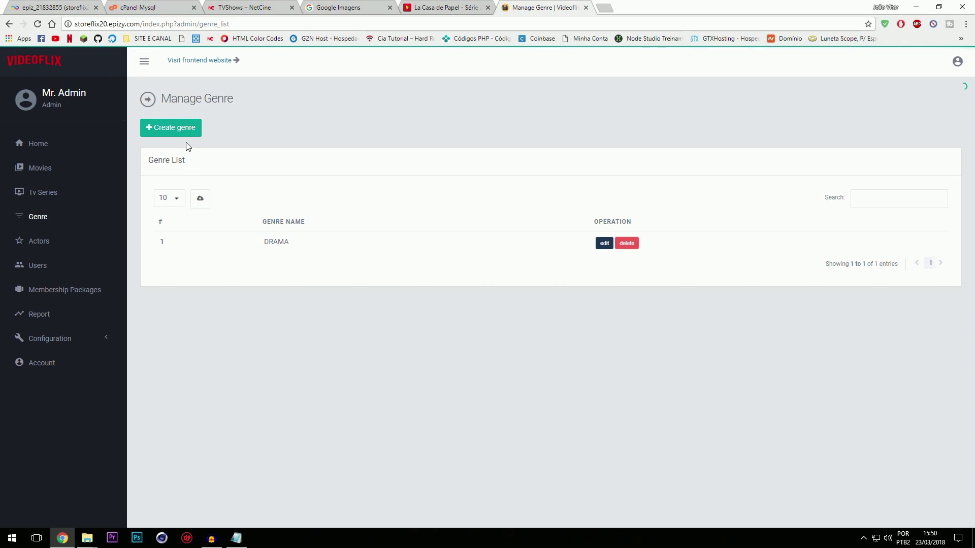
Step: Create a second genre, Suspense
left_click(185, 133)
left_click(198, 156)
type("Suspense")
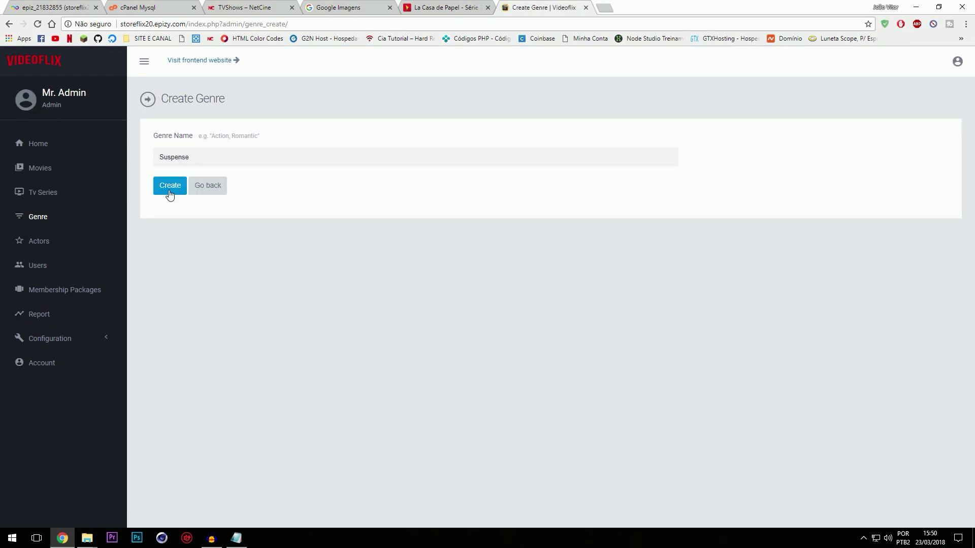
left_click(169, 192)
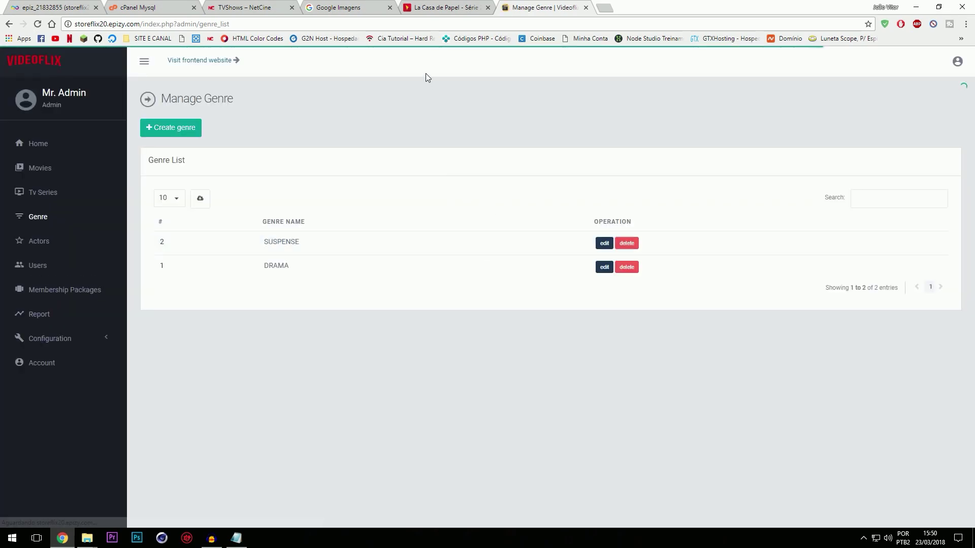
left_click(421, 6)
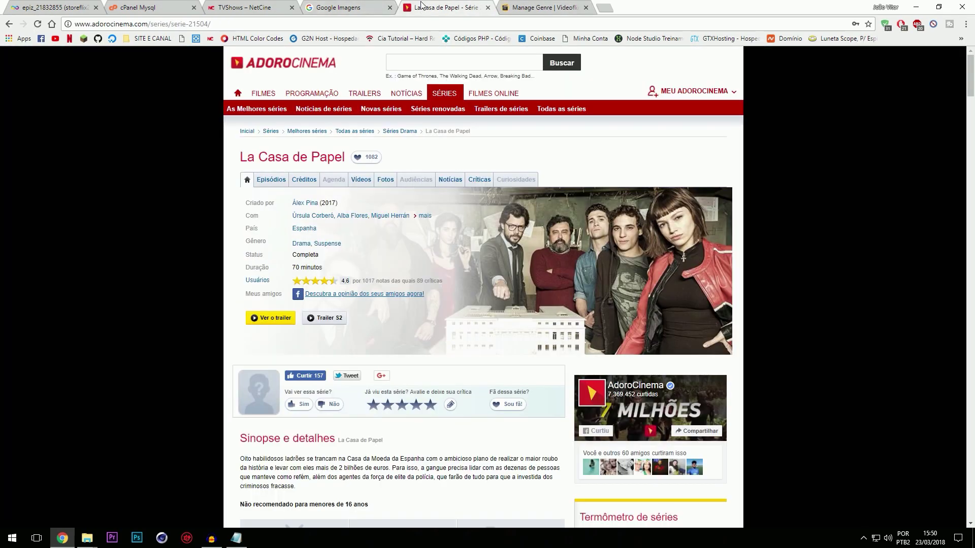
Step: Open Úrsula Corberó's and Alba Flores's AdoroCinema pages from the cast list in new tabs
scroll(354, 266, "down", 5)
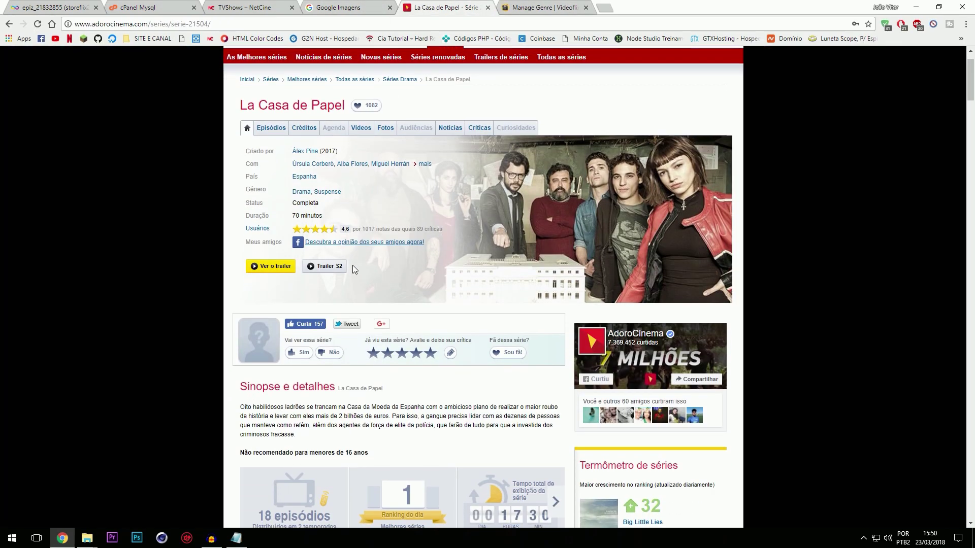
scroll(318, 335, "down", 4)
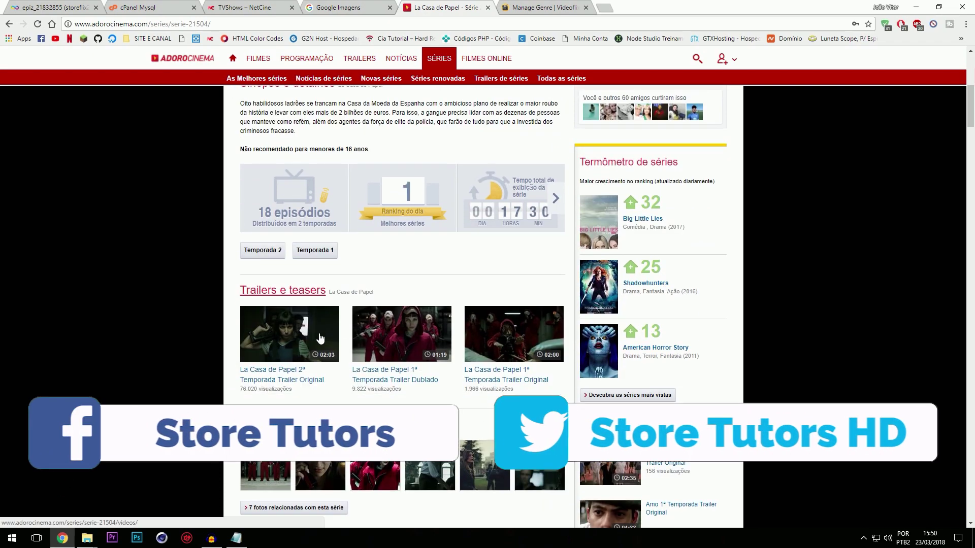
scroll(400, 387, "up", 9)
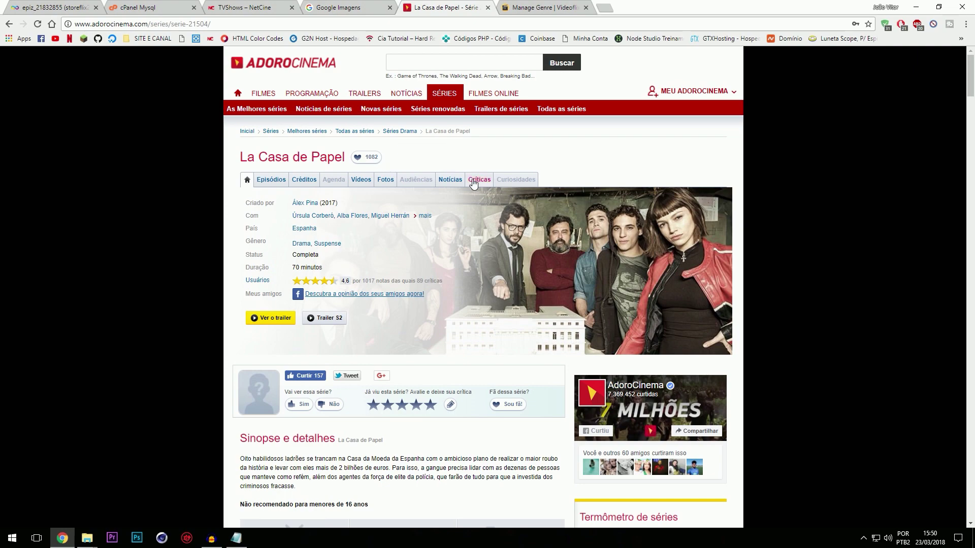
scroll(321, 188, "down", 5)
scroll(320, 220, "up", 5)
middle_click(312, 219)
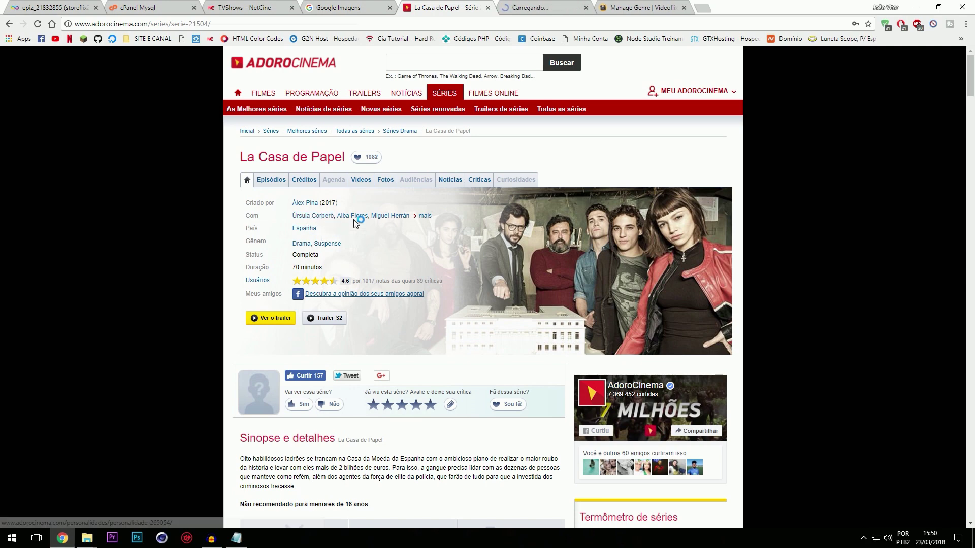
middle_click(354, 220)
Step: Select the ÚRSULA CORBERÓ name heading, then go back to the Videoflix genre list
key("ctrl+Tab")
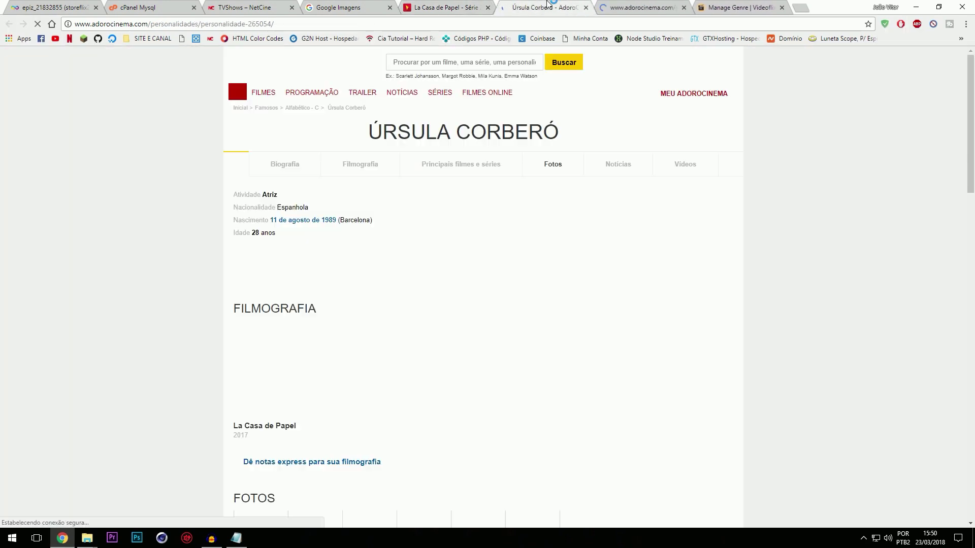
triple_click(371, 135)
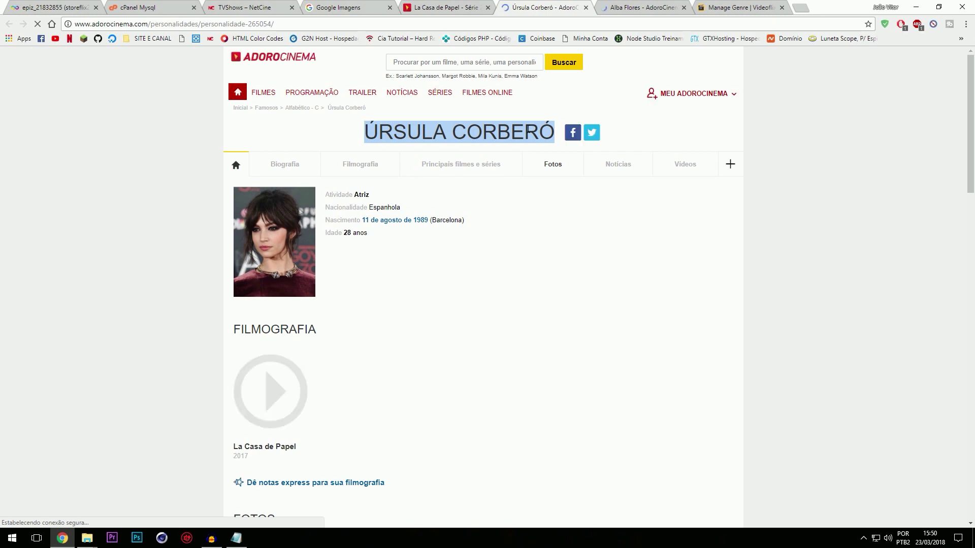
left_click(316, 6)
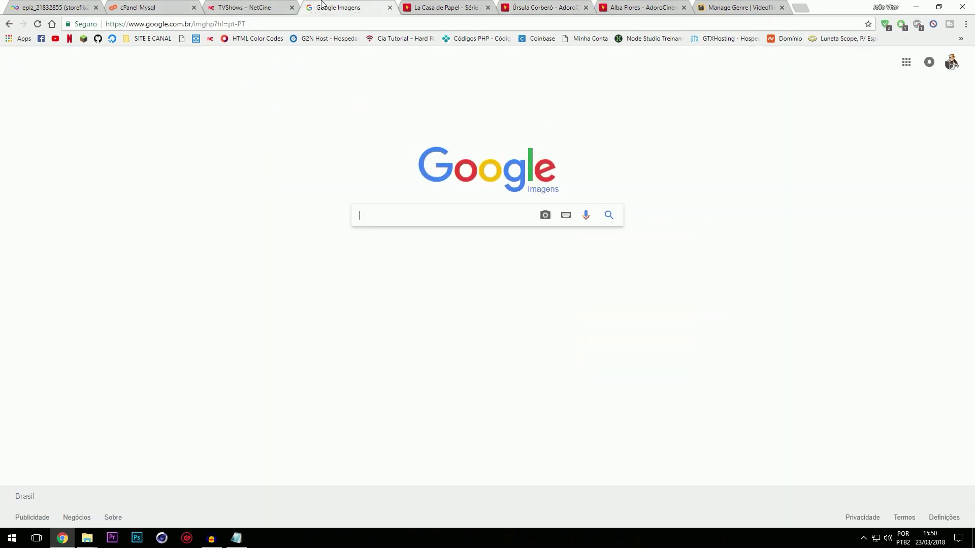
left_click(458, 4)
left_click(137, 6)
left_click(82, 4)
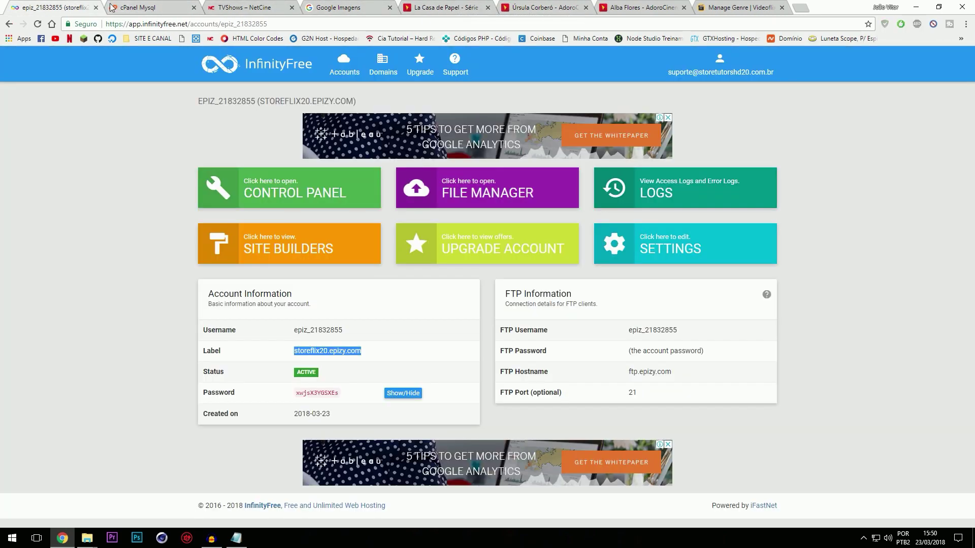
left_click(284, 6)
left_click(641, 8)
left_click(737, 7)
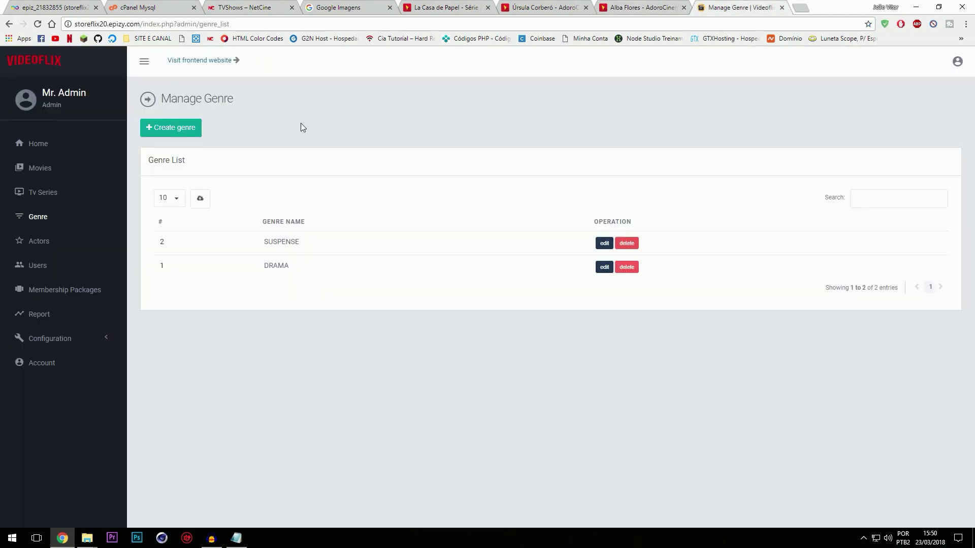
Step: Start a new actor named ÚRSULA CORBERÓ and download her AdoroCinema photo
left_click(46, 242)
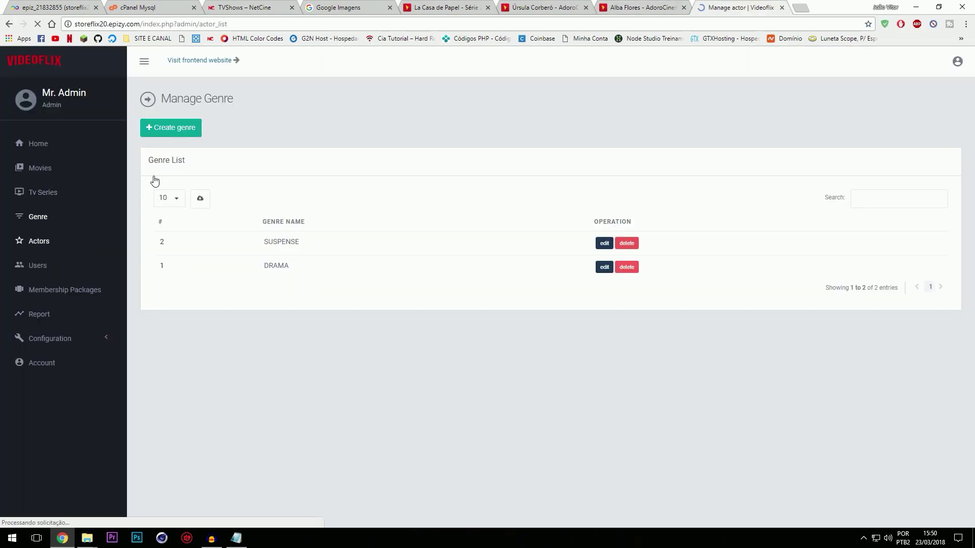
left_click(186, 130)
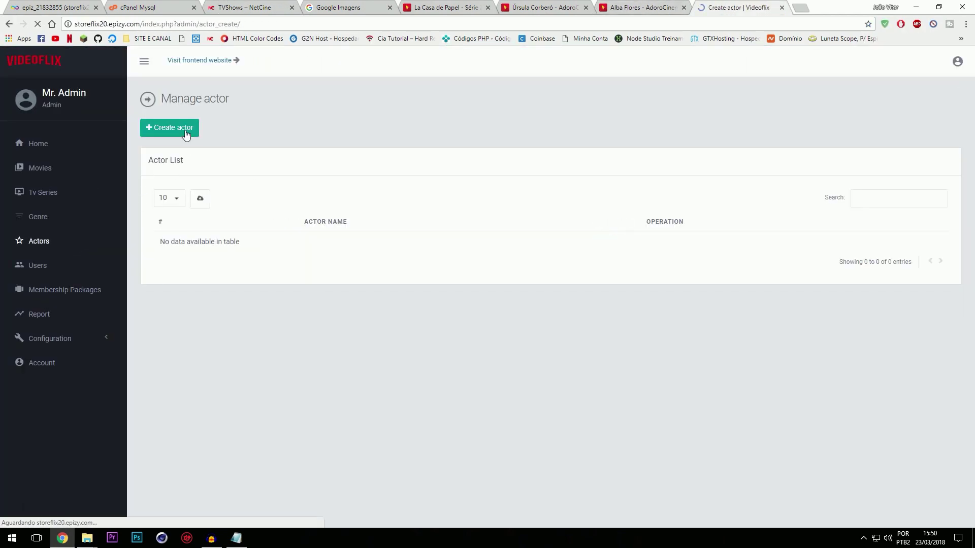
left_click(190, 162)
type("URSULA CORBERO")
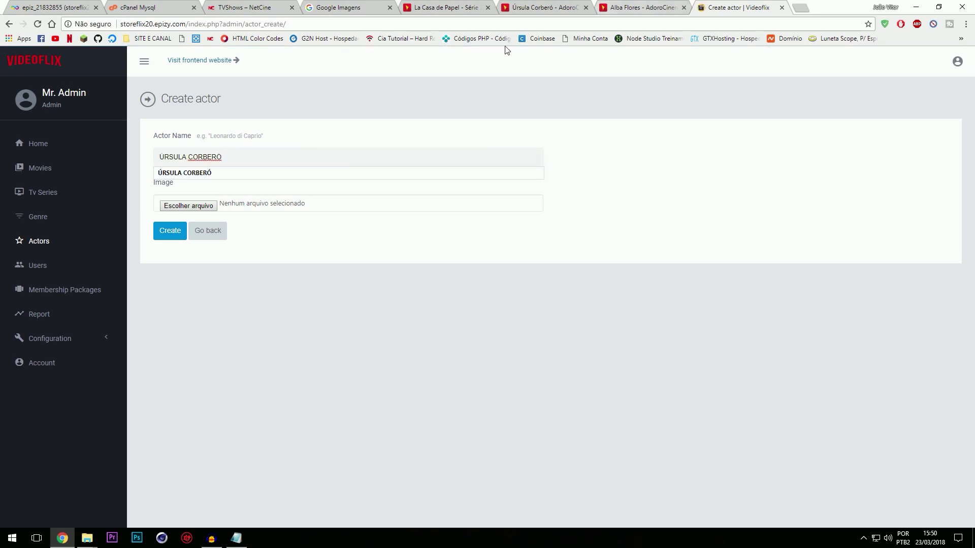
left_click(564, 5)
right_click(268, 219)
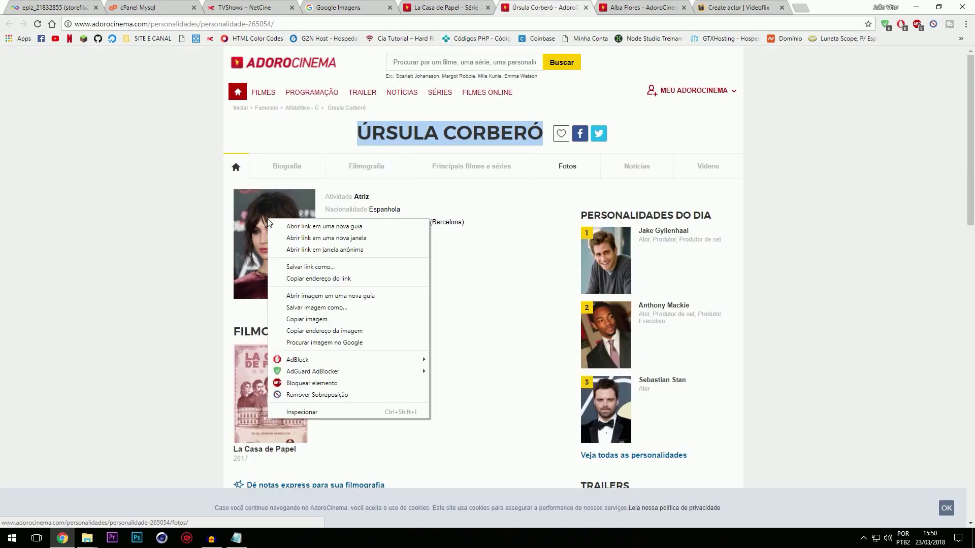
left_click(322, 307)
left_click(51, 71)
left_click(401, 257)
Step: Attach the downloaded photo from the desktop and create the actor
left_click(739, 8)
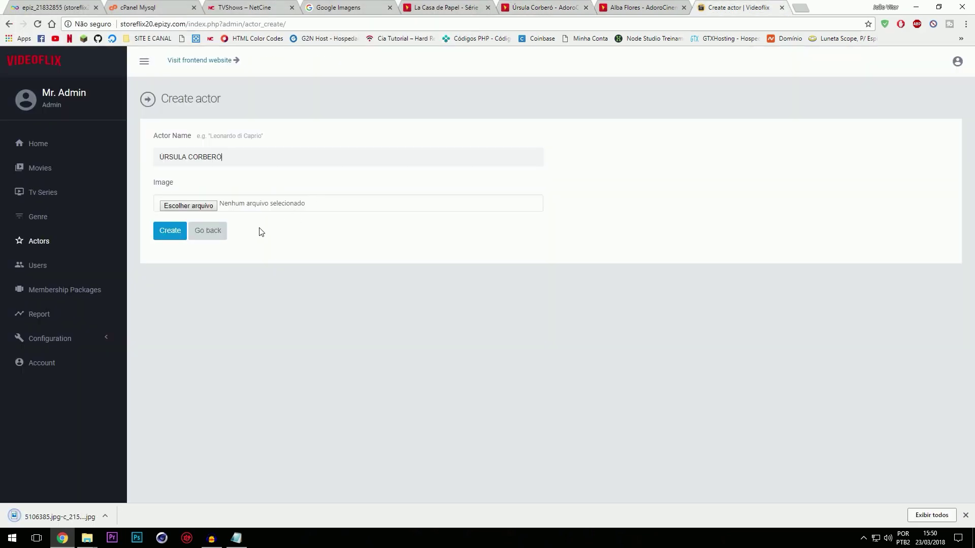
left_click(187, 206)
left_click(81, 108)
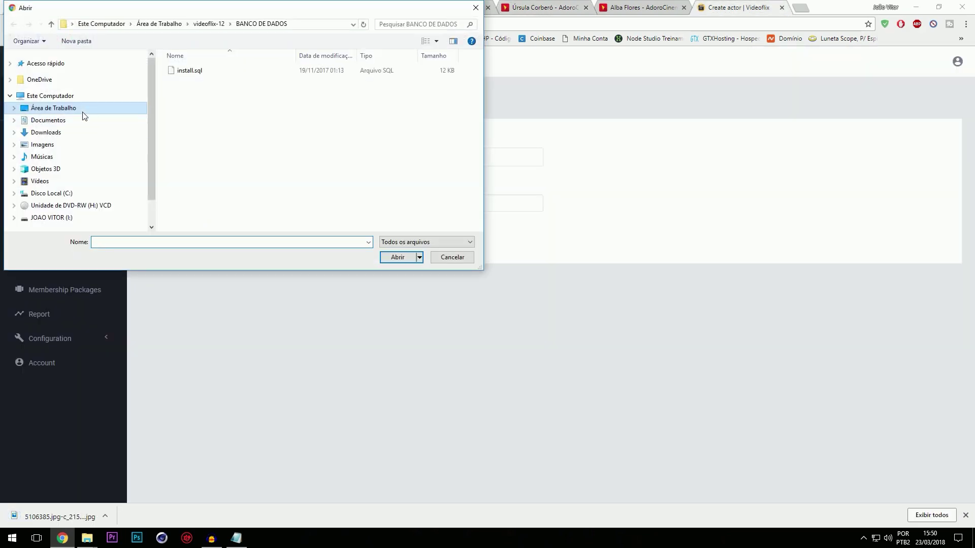
double_click(322, 89)
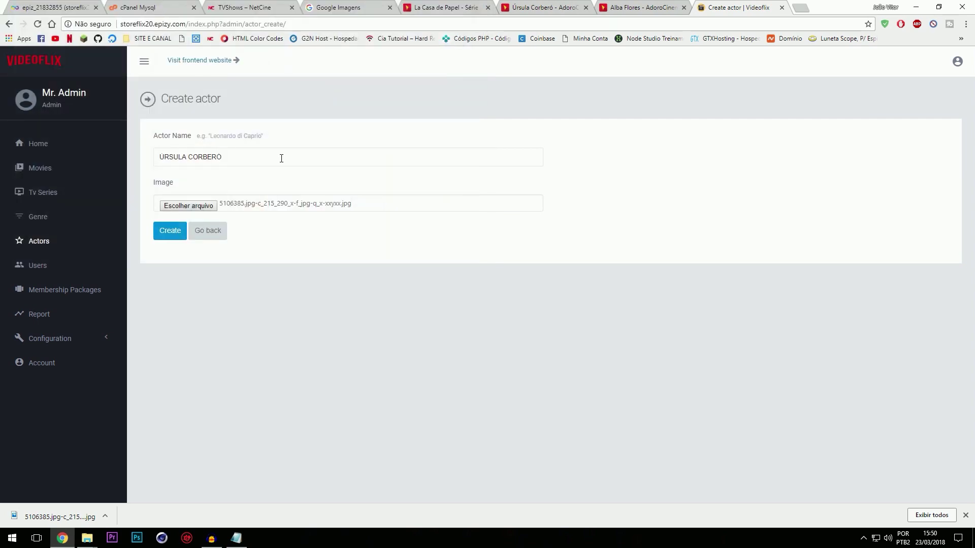
left_click(168, 231)
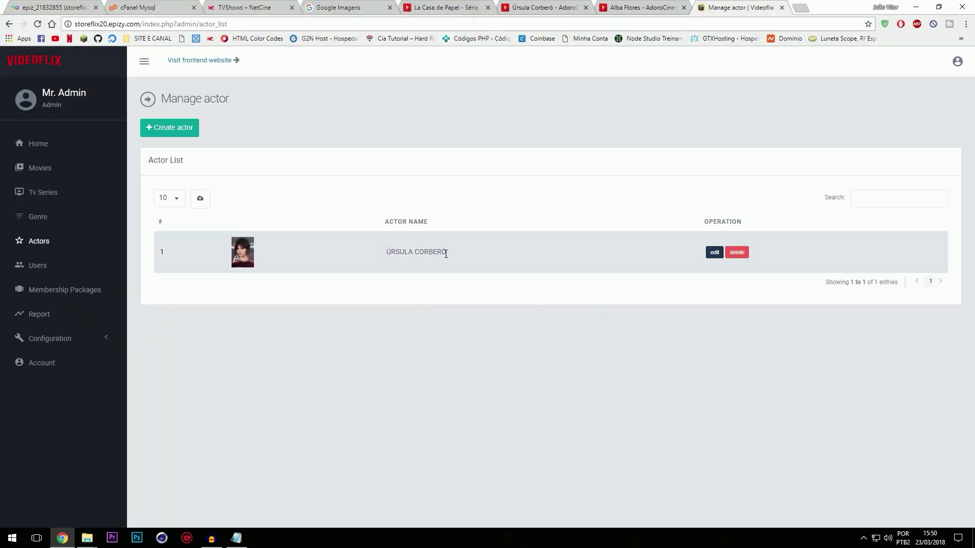
Step: Open Miguel Herrán's page, close the Úrsula and Alba tabs, and select his name
left_click(621, 5)
left_click(556, 7)
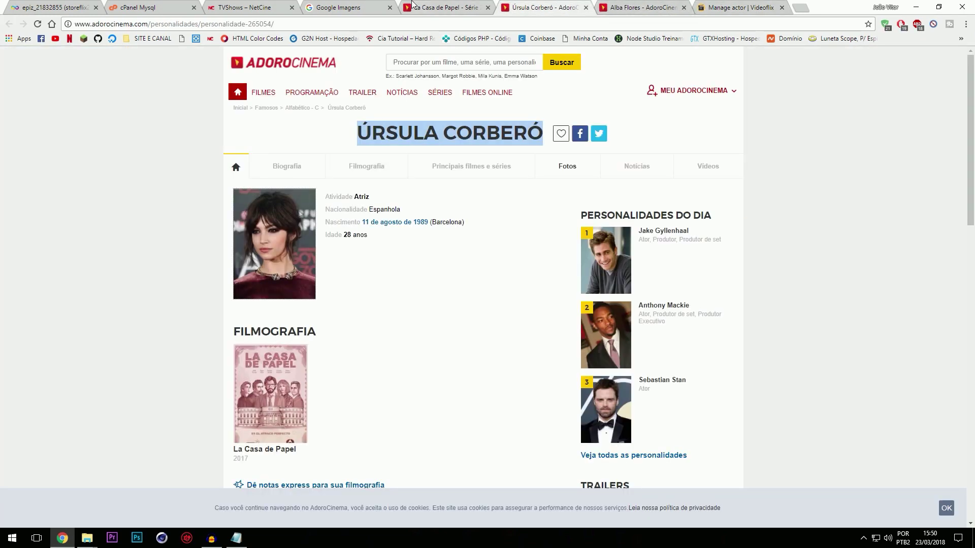
left_click(413, 7)
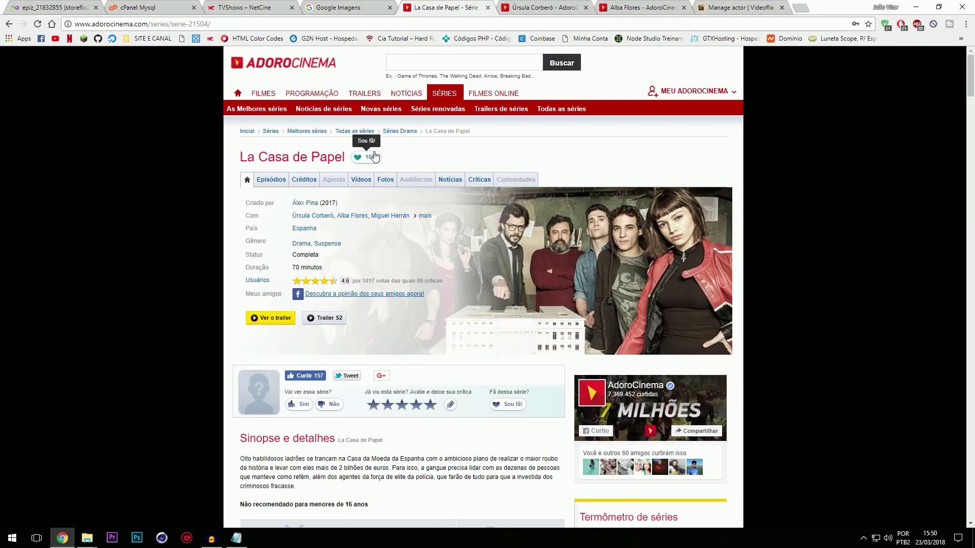
middle_click(397, 217)
left_click(631, 8)
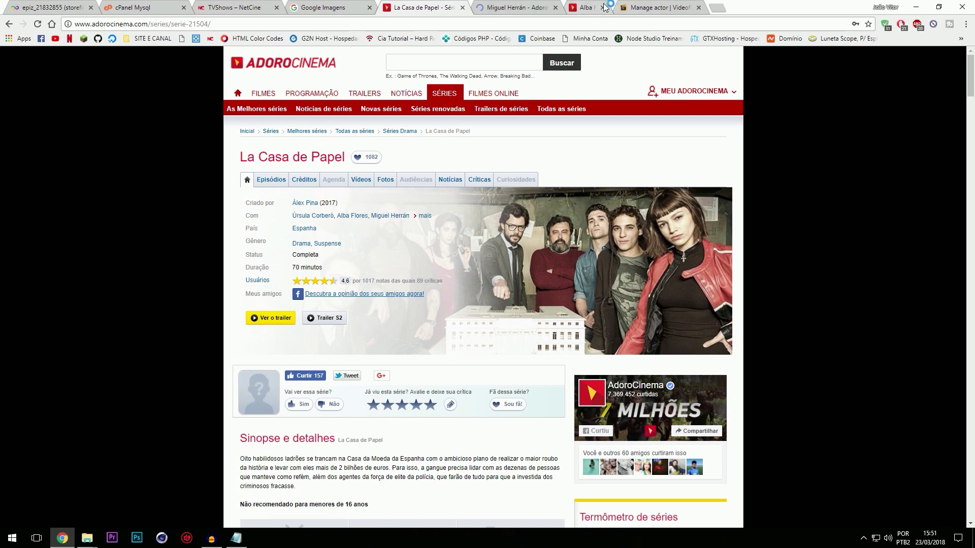
left_click(630, 8)
left_click(516, 7)
left_click_drag(368, 133, 532, 133)
key("ctrl+c")
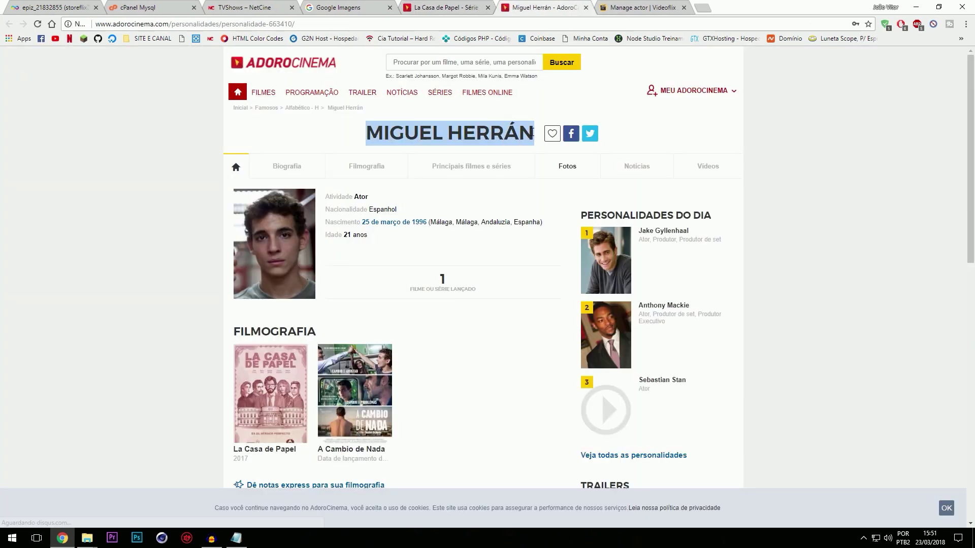
key("ctrl+Tab")
Step: Start a new actor named MIGUEL HERRÁN and download his AdoroCinema photo
left_click(172, 123)
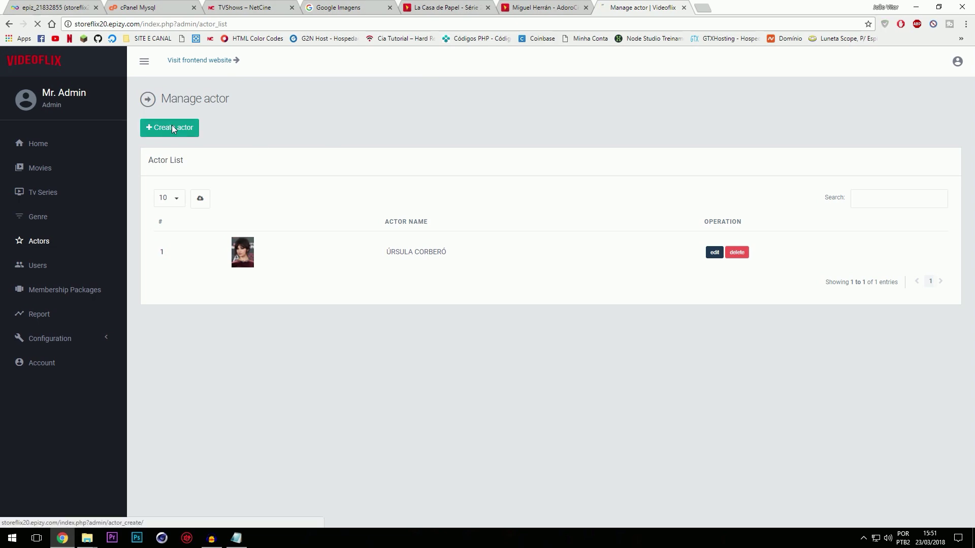
left_click(195, 153)
key("ctrl+v")
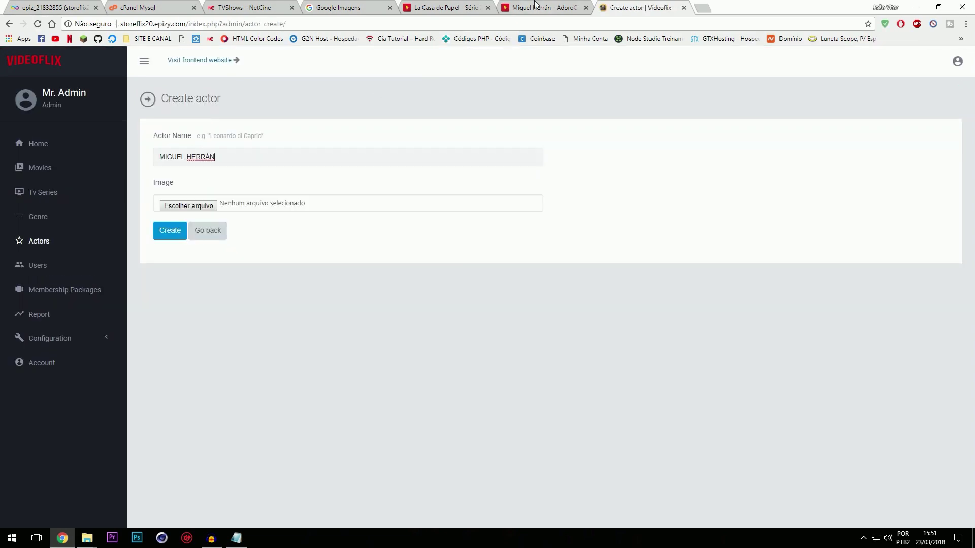
key("ctrl+shift+Tab")
right_click(276, 207)
left_click(339, 297)
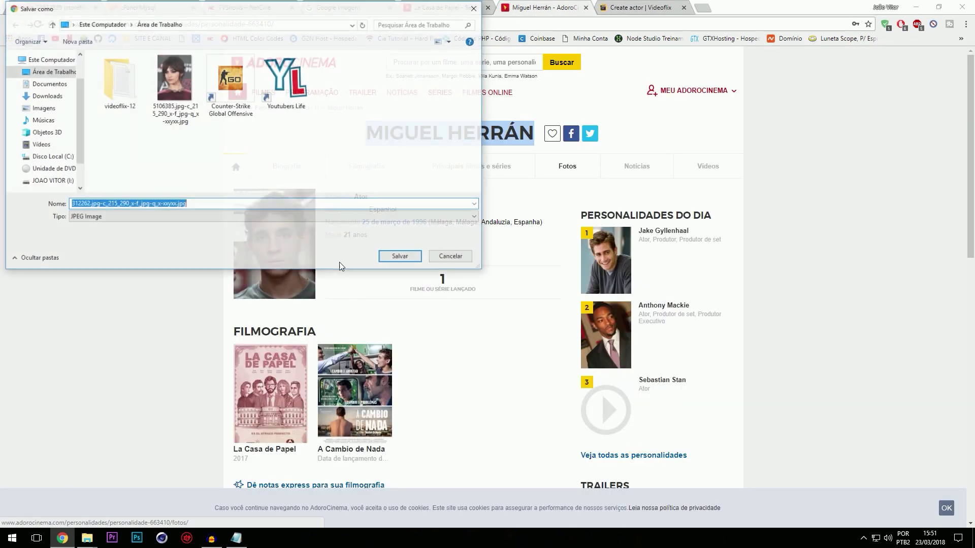
left_click(401, 260)
Step: Attach Miguel Herrán's photo as the actor image and create him
key("ctrl+Tab")
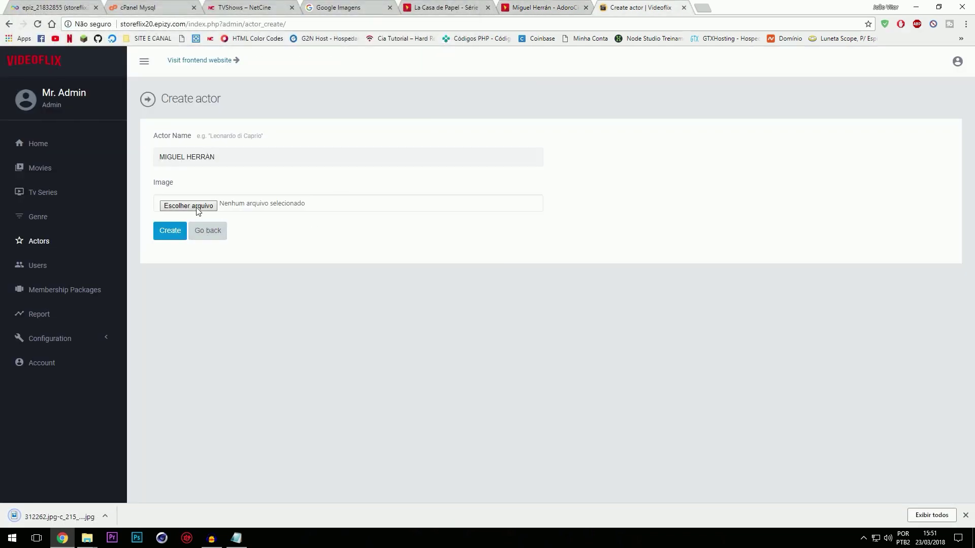
left_click(197, 210)
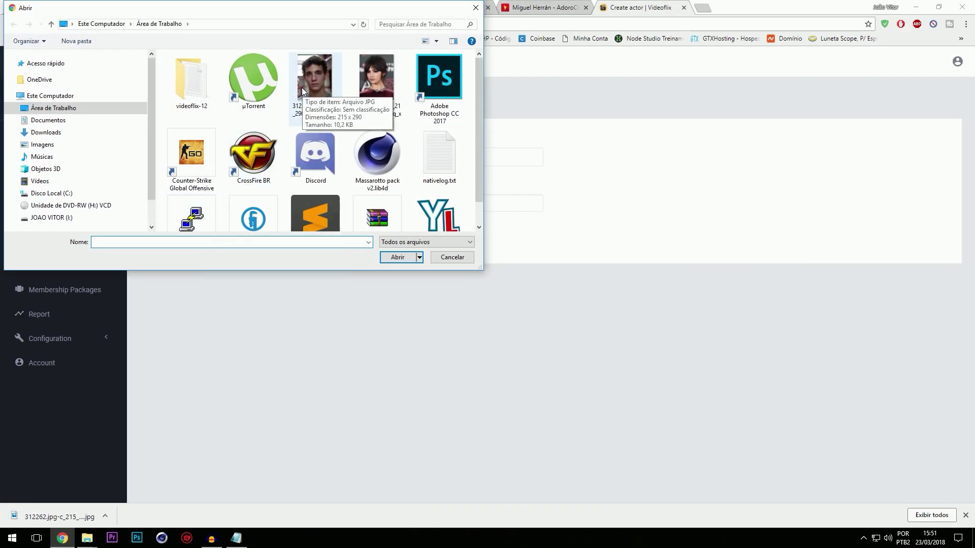
double_click(302, 88)
left_click(169, 230)
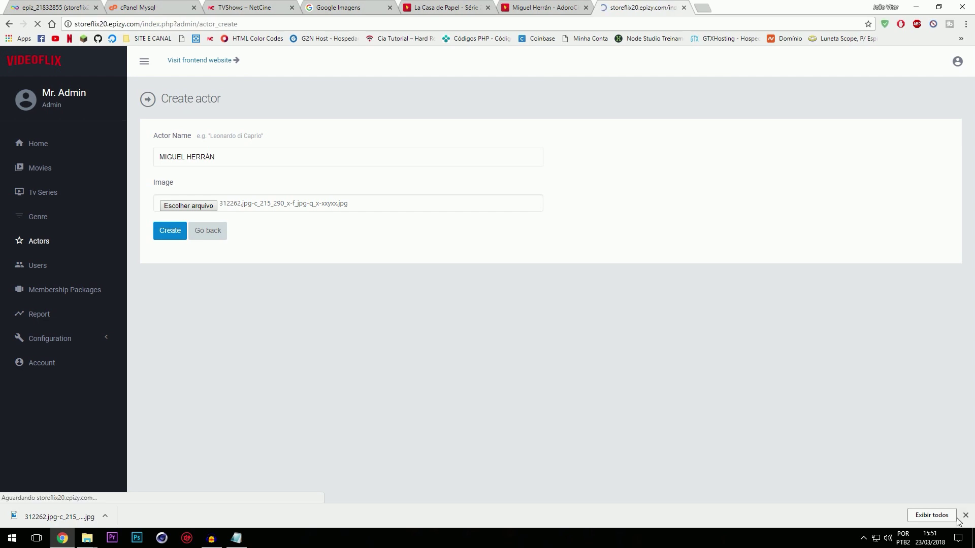
left_click(965, 515)
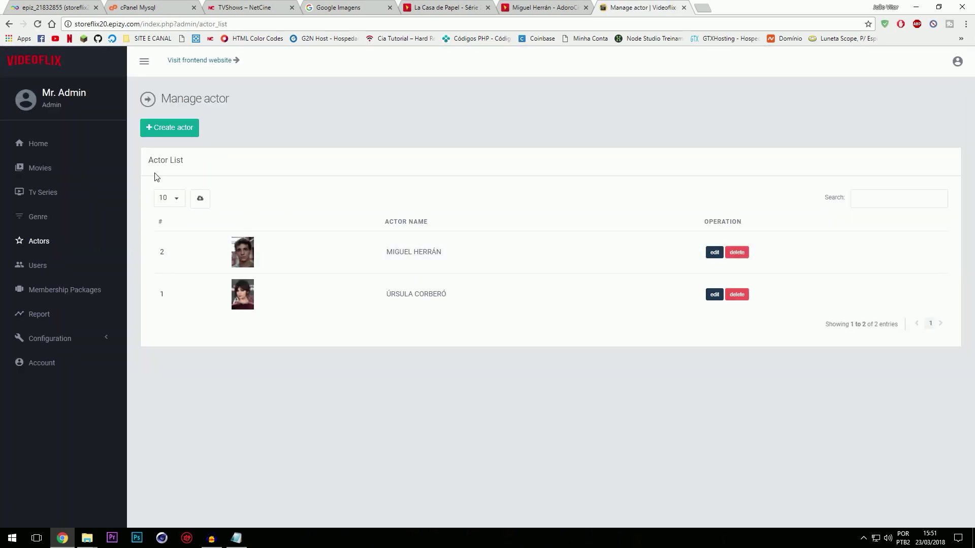
left_click(69, 192)
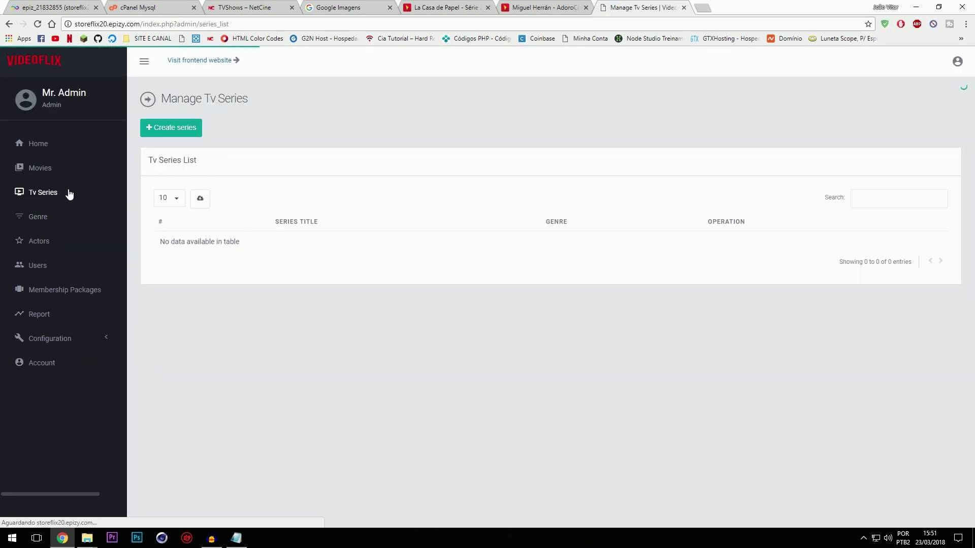
Step: Start a new TV series and paste 'La Casa de Papel' as its title
left_click(174, 135)
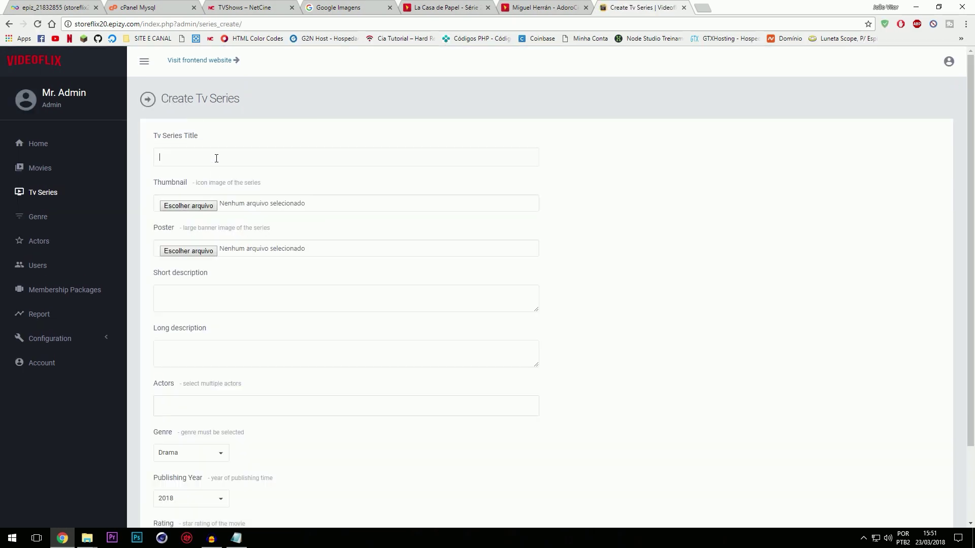
left_click(414, 7)
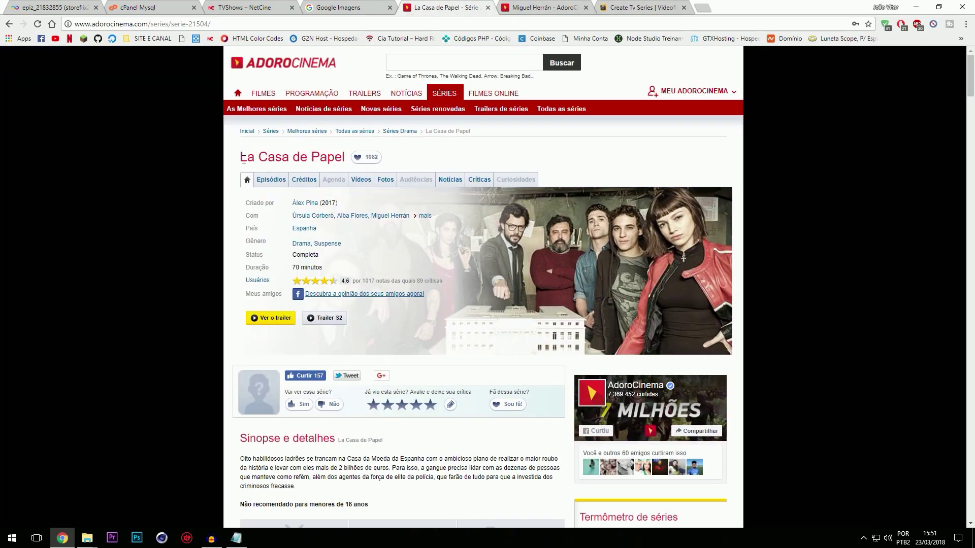
left_click_drag(244, 160, 346, 161)
key("ctrl+c")
left_click(634, 7)
key("ctrl+v")
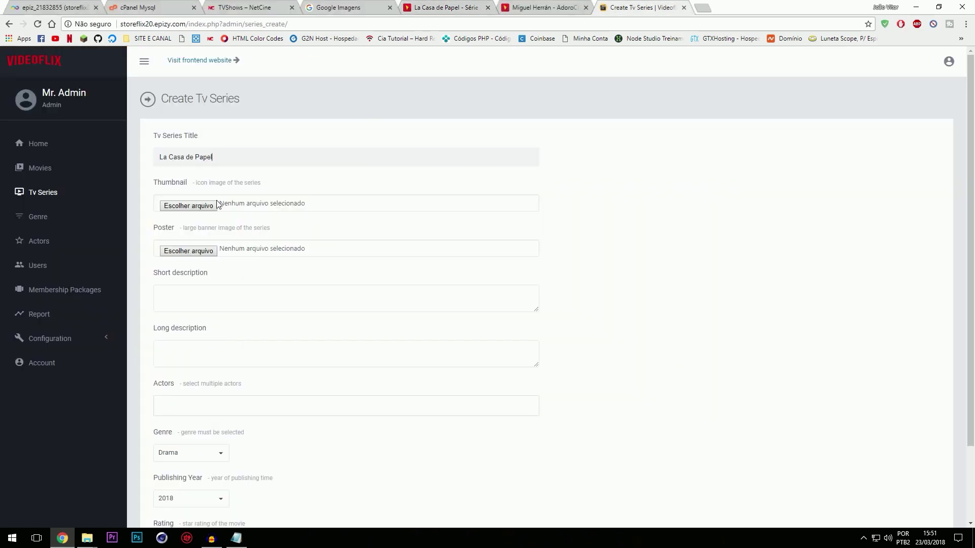
left_click(334, 4)
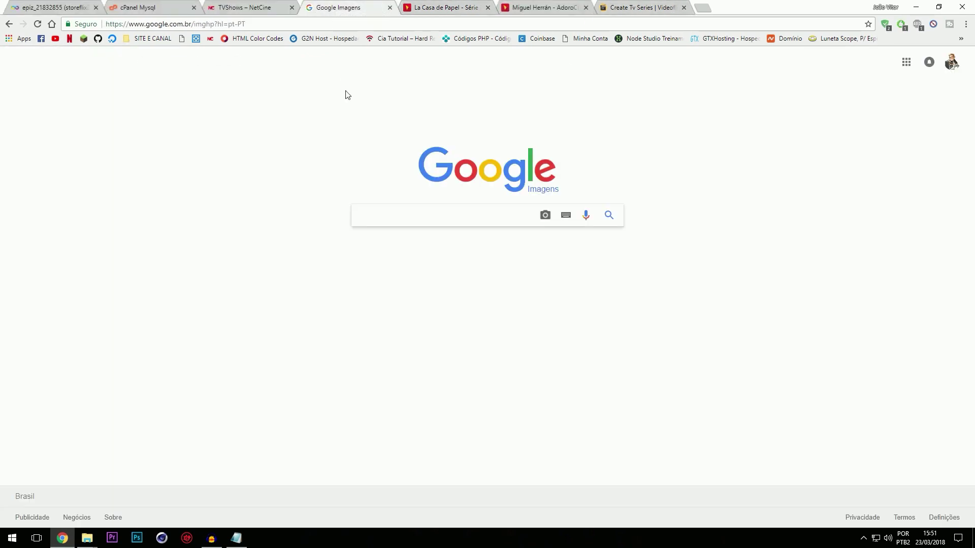
Step: Search images for La Casa de Papel and save a wide masked-robbers still
type("la casa de papel thumbnail")
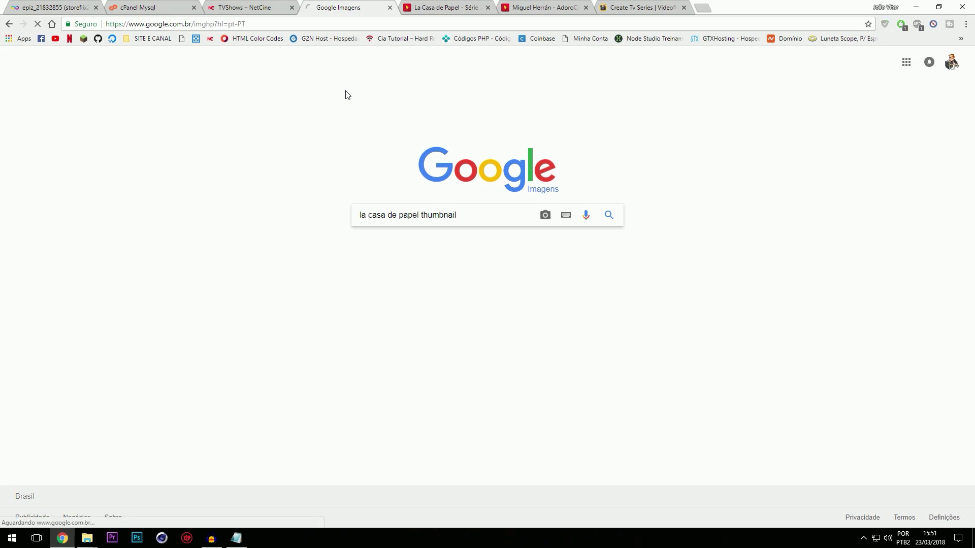
key("Return")
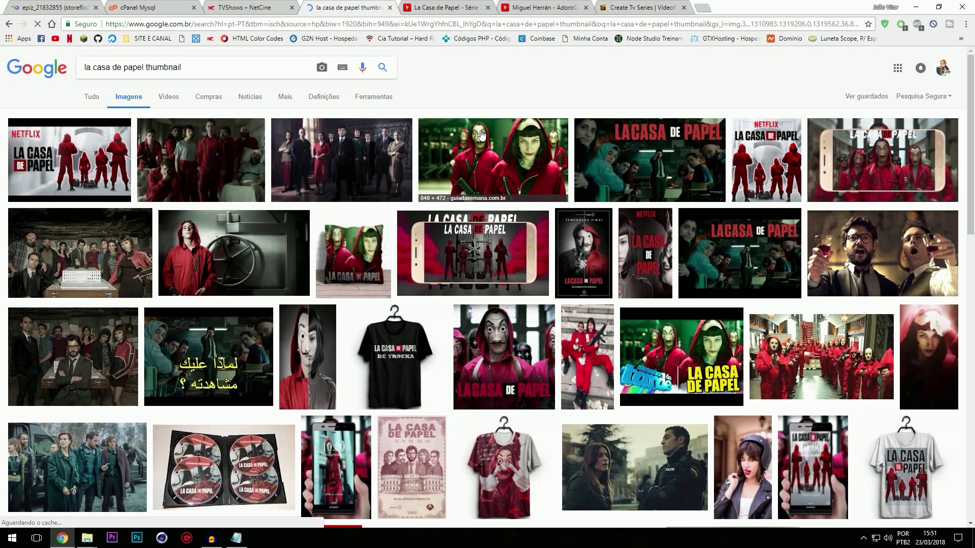
left_click(497, 133)
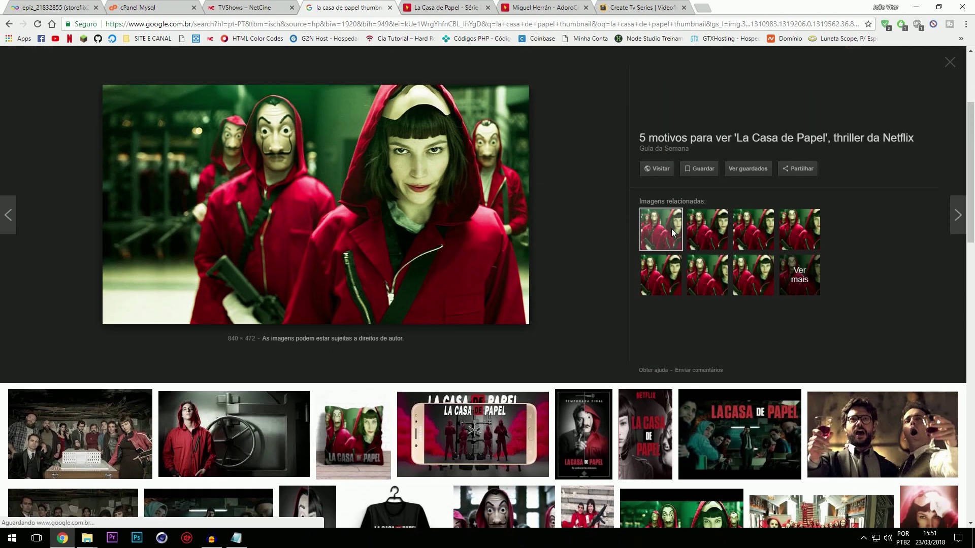
left_click(708, 242)
left_click(668, 240)
right_click(311, 173)
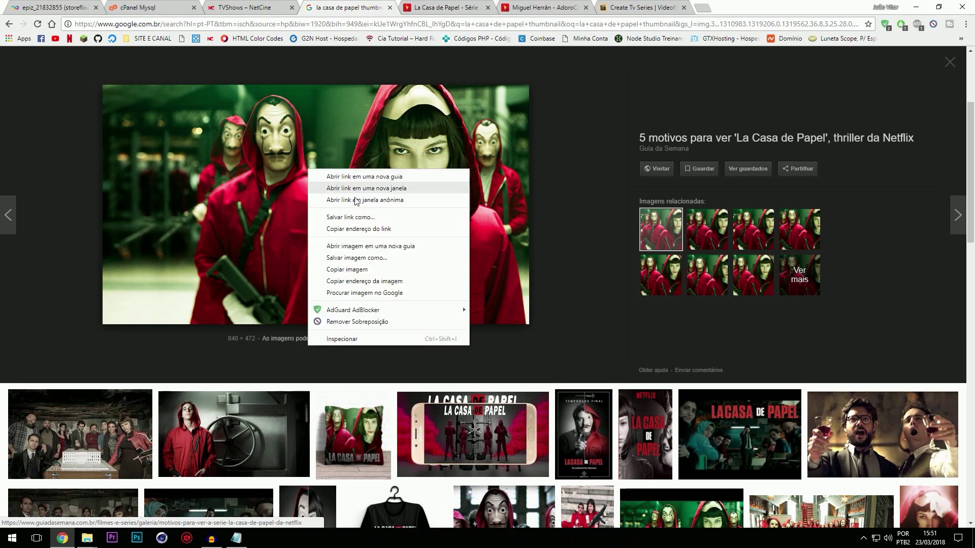
left_click(366, 260)
left_click(401, 257)
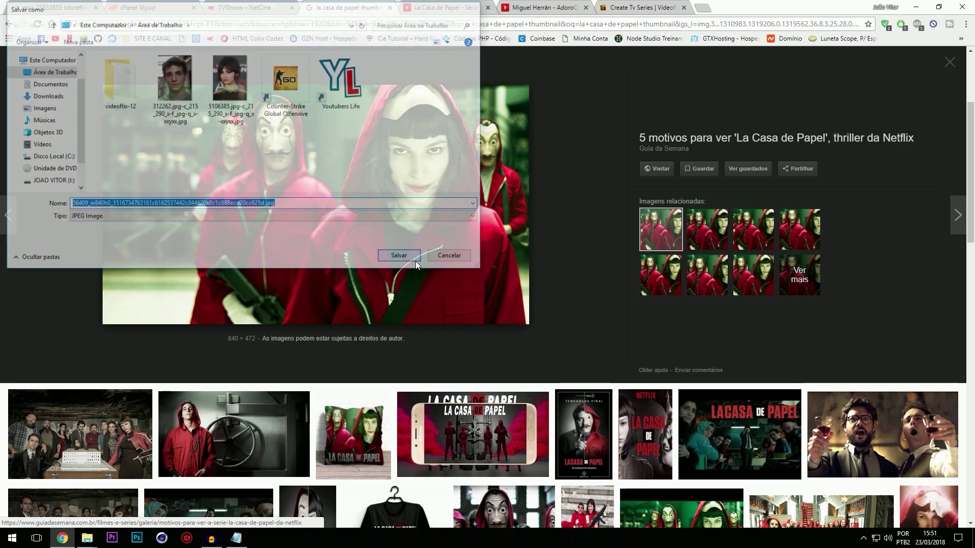
scroll(143, 130, "up", 3)
Step: Search for La Casa de Papel posters and save the Netflix poster as La_Casa_de_Papel.jpg
left_click(148, 67)
double_click(164, 67)
type("oister")
left_click(378, 64)
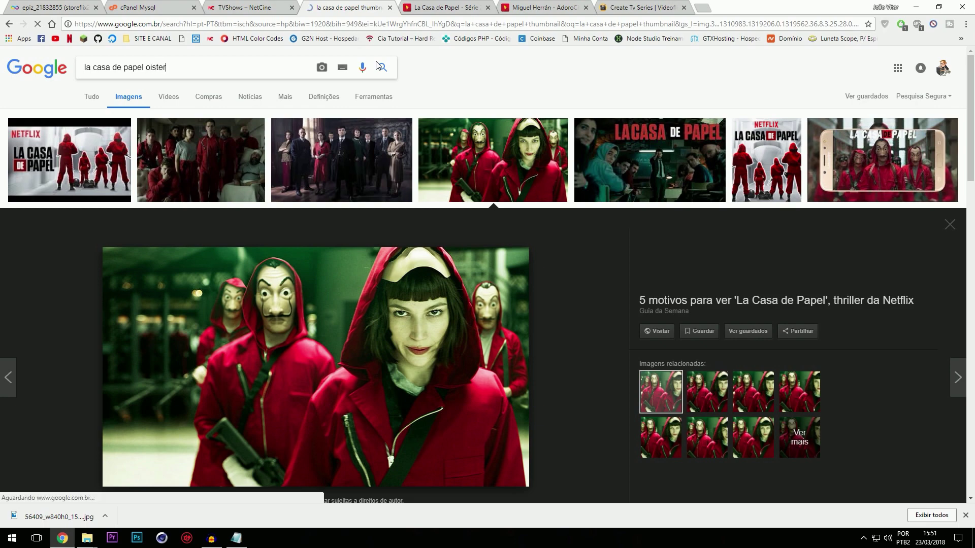
key("ctrl+shift+Left")
type("p")
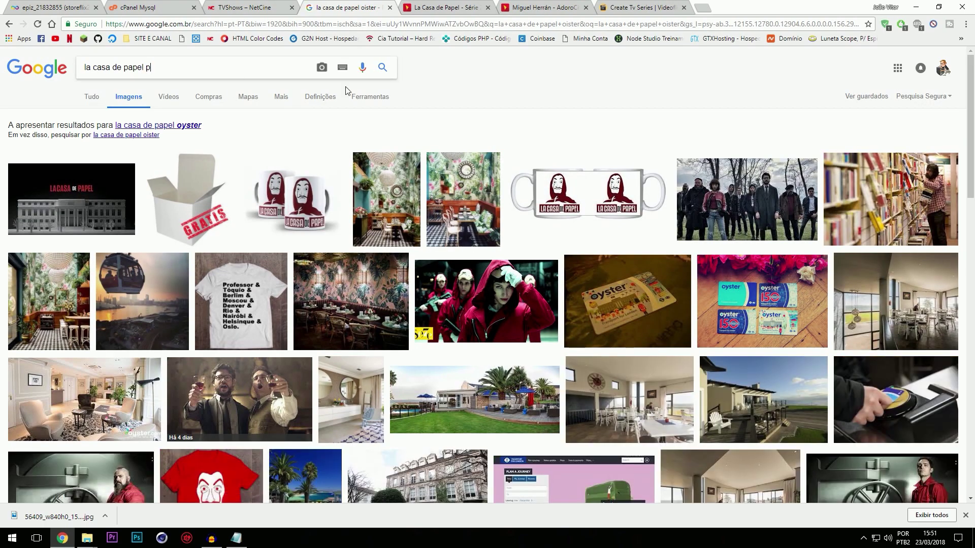
key("Return")
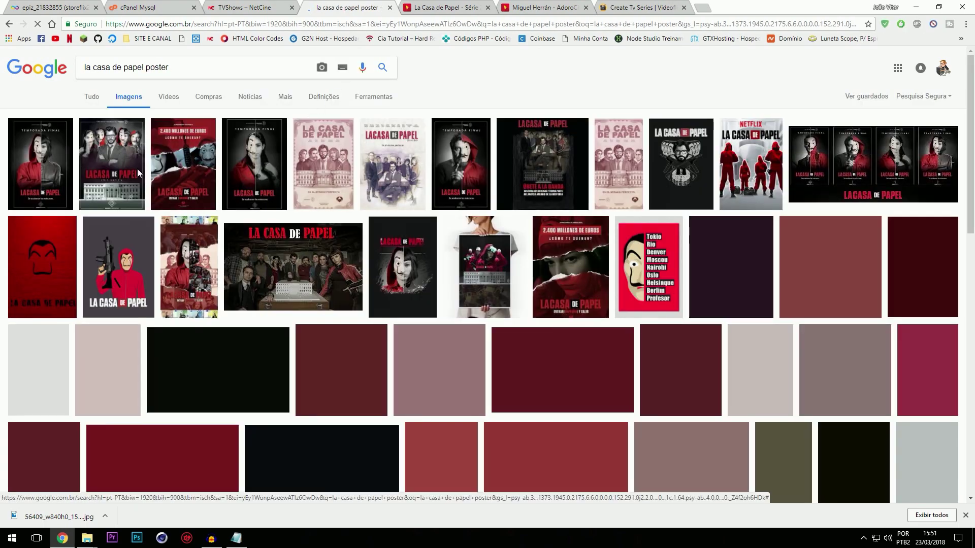
left_click(41, 164)
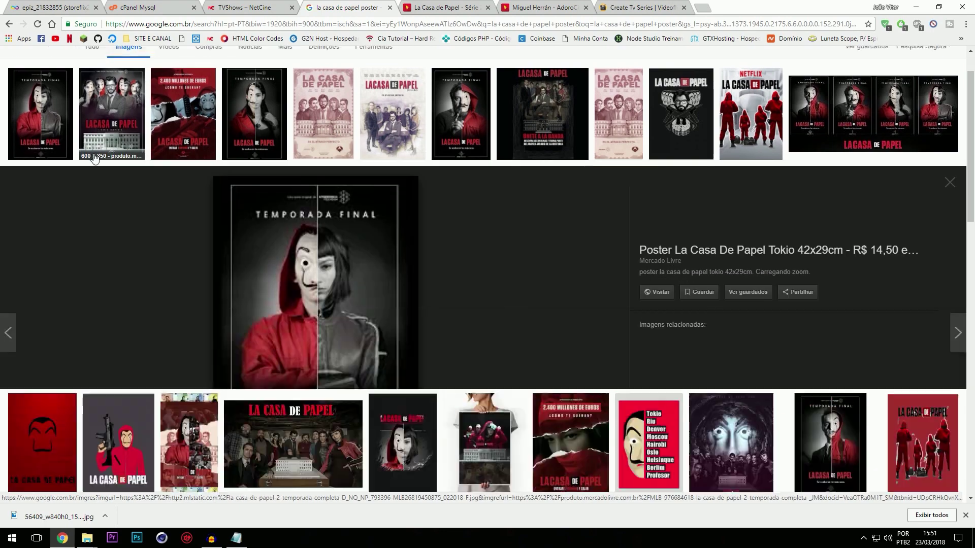
left_click(757, 96)
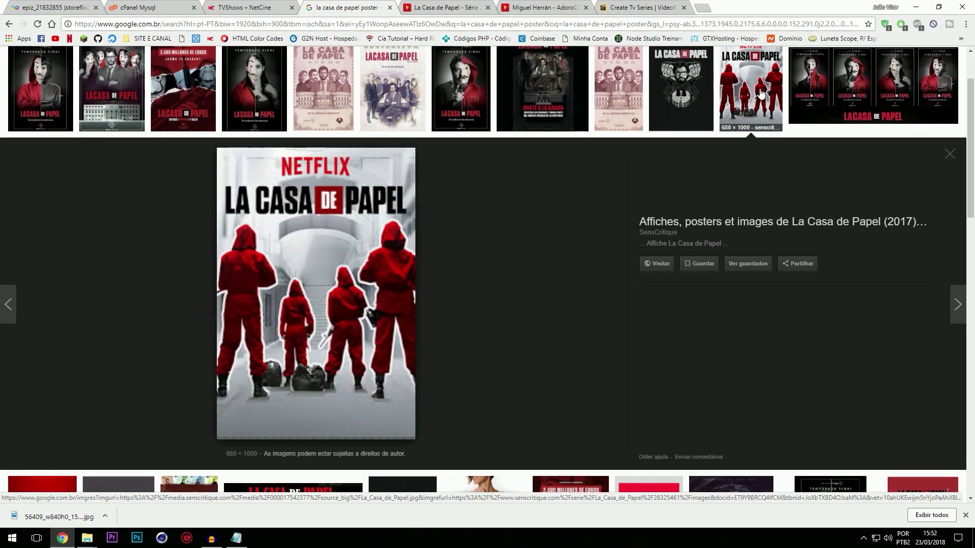
right_click(371, 232)
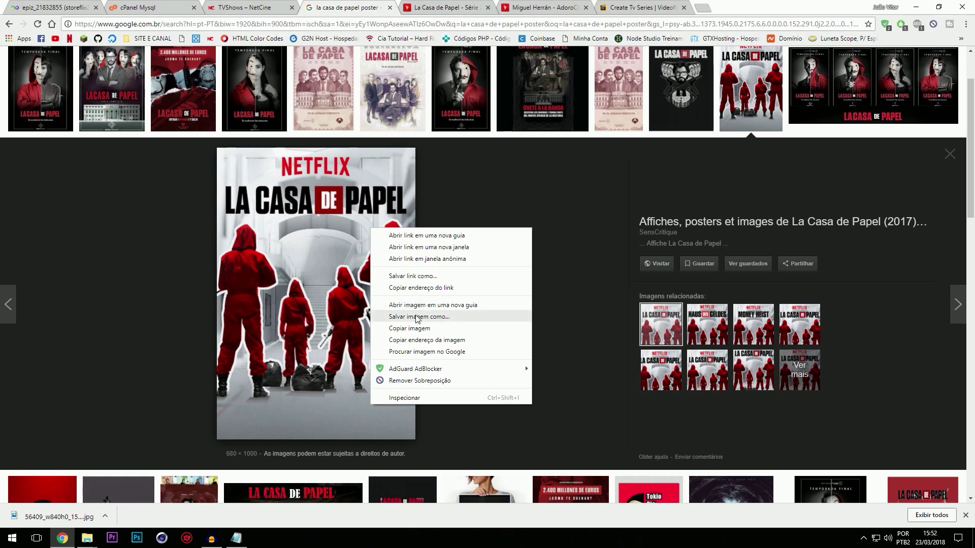
left_click(402, 318)
left_click(397, 261)
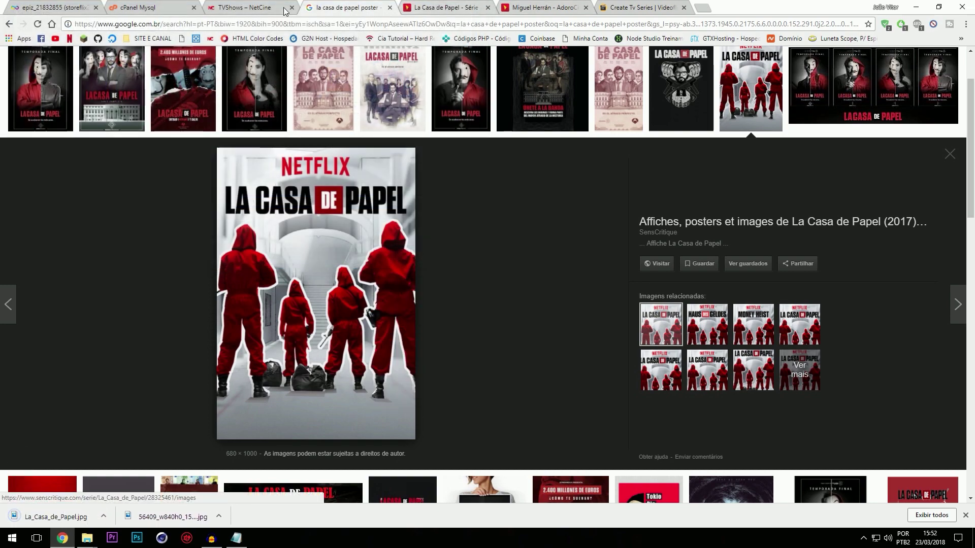
left_click(244, 7)
left_click(619, 7)
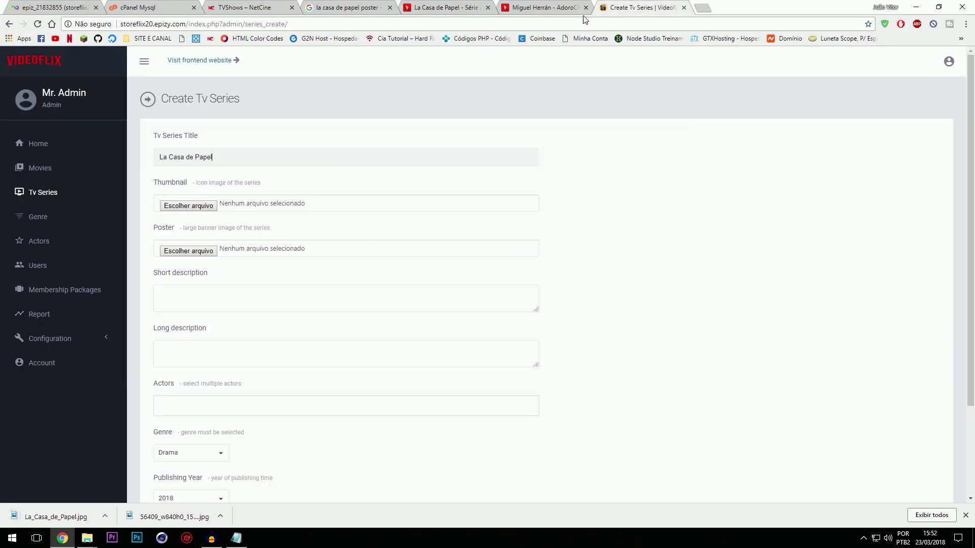
Step: Set the downloaded still as series thumbnail and La_Casa_de_Papel.jpg as poster
left_click(192, 206)
double_click(318, 88)
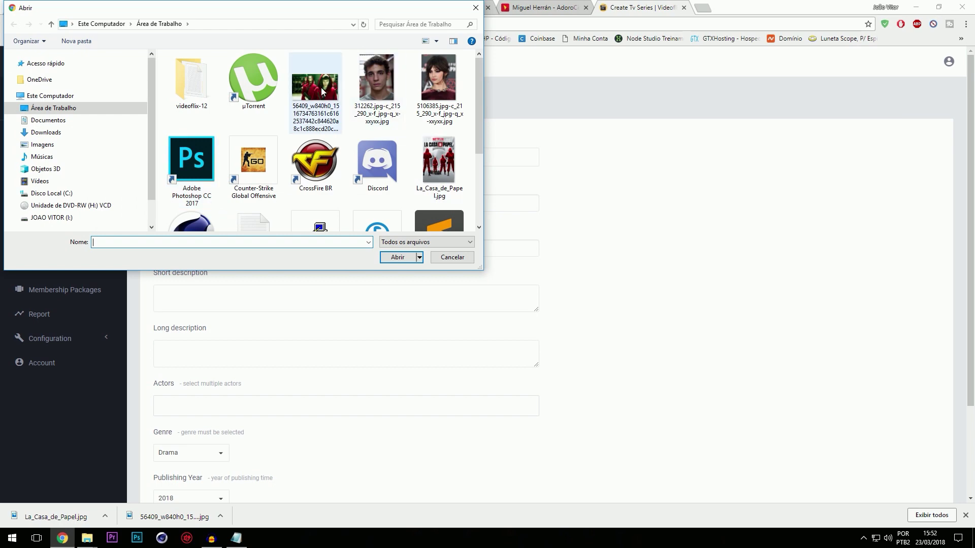
left_click(203, 252)
double_click(440, 168)
left_click(245, 290)
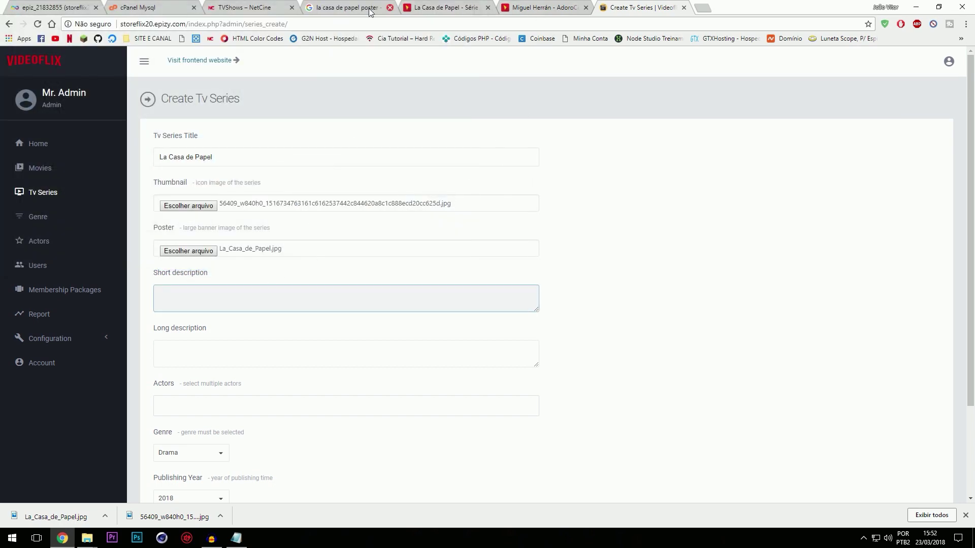
left_click(461, 4)
scroll(313, 317, "down", 2)
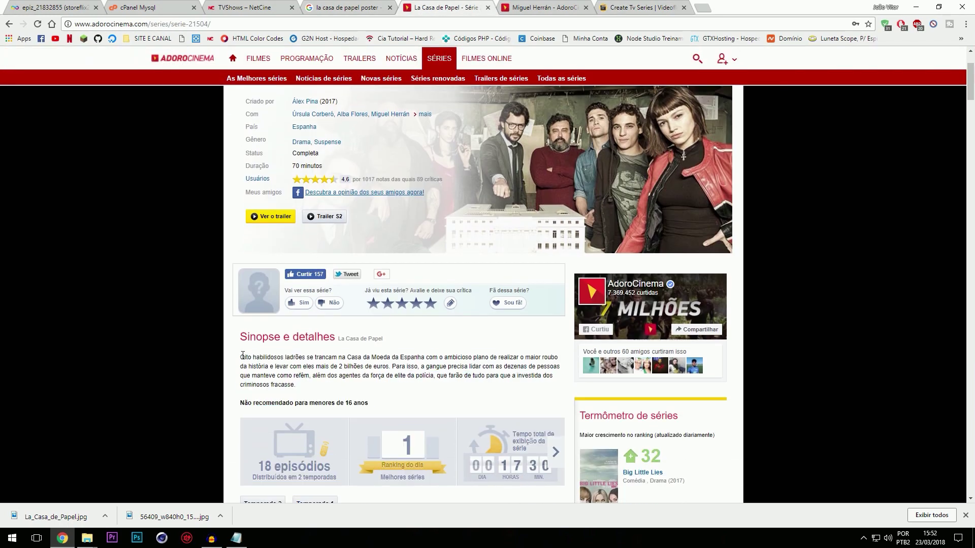
Step: Copy the synopsis's opening sentence into the series short description
left_click_drag(243, 356, 408, 366)
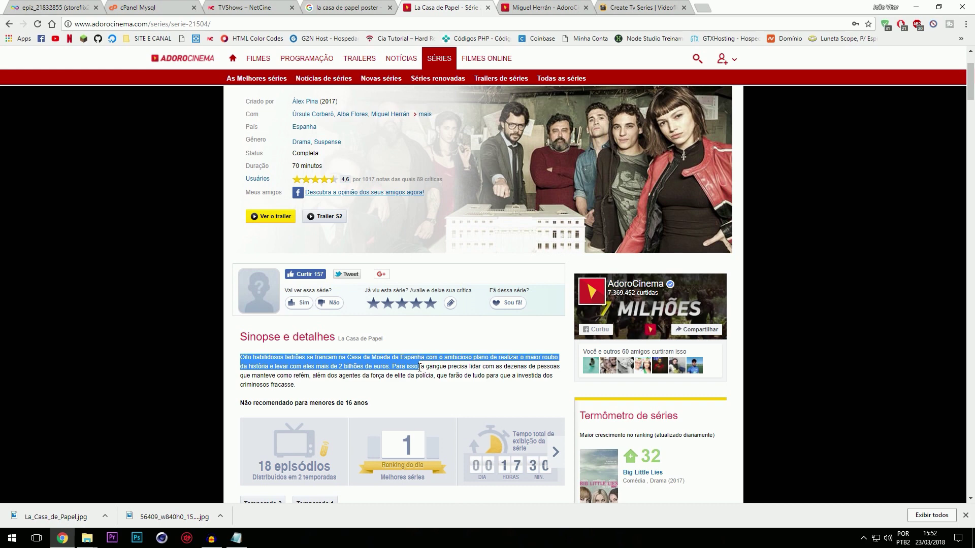
left_click_drag(419, 366, 369, 366)
key("ctrl+c")
left_click(350, 7)
left_click(249, 7)
left_click(640, 7)
key("ctrl+v")
Step: Paste the entire AdoroCinema synopsis paragraph into the long description
left_click(294, 342)
left_click(468, 4)
left_click_drag(241, 357, 297, 386)
key("ctrl+c")
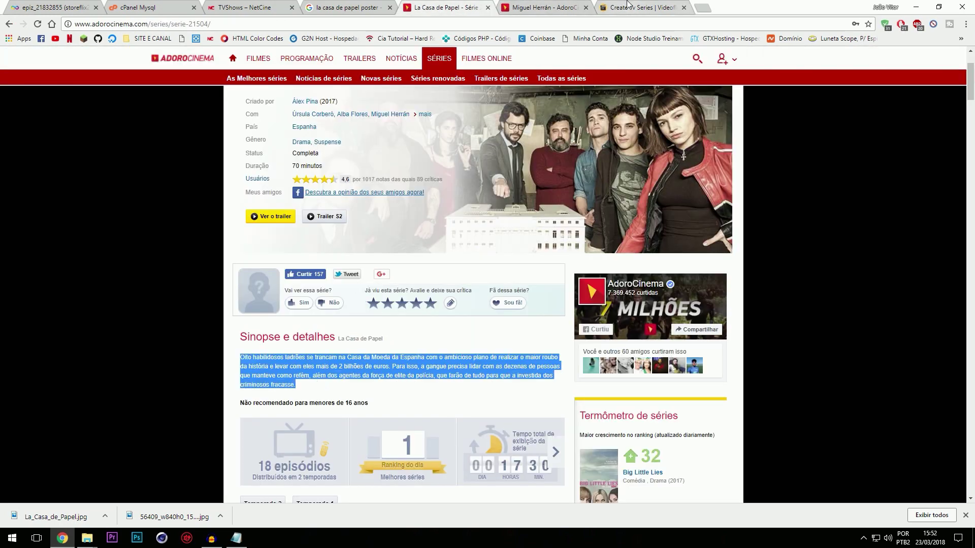
left_click(628, 4)
key("ctrl+v")
Step: Add actors Úrsula Corberó and Miguel Herrán, genre Drama, rating 5, and create the series
left_click(236, 406)
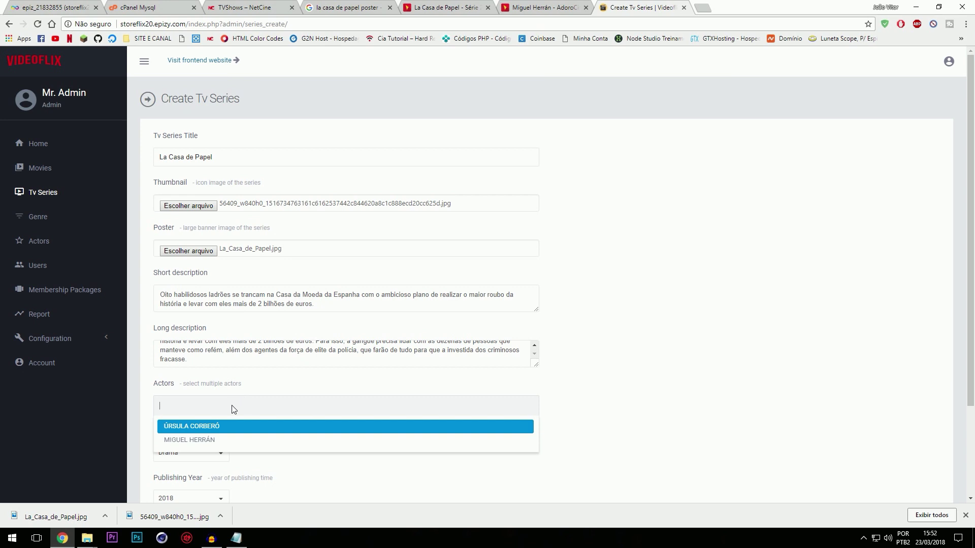
left_click(227, 428)
left_click(274, 405)
left_click(241, 427)
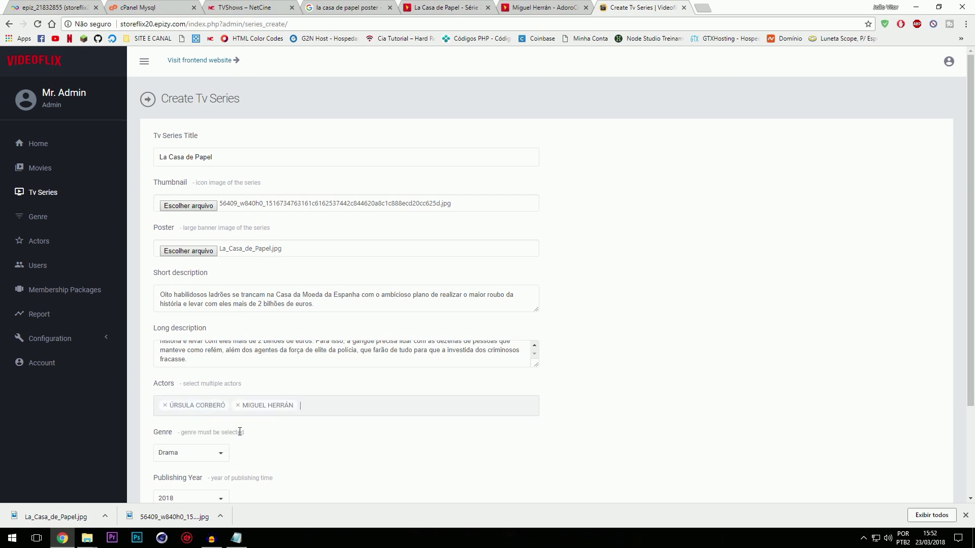
scroll(214, 377, "down", 3)
left_click(192, 340)
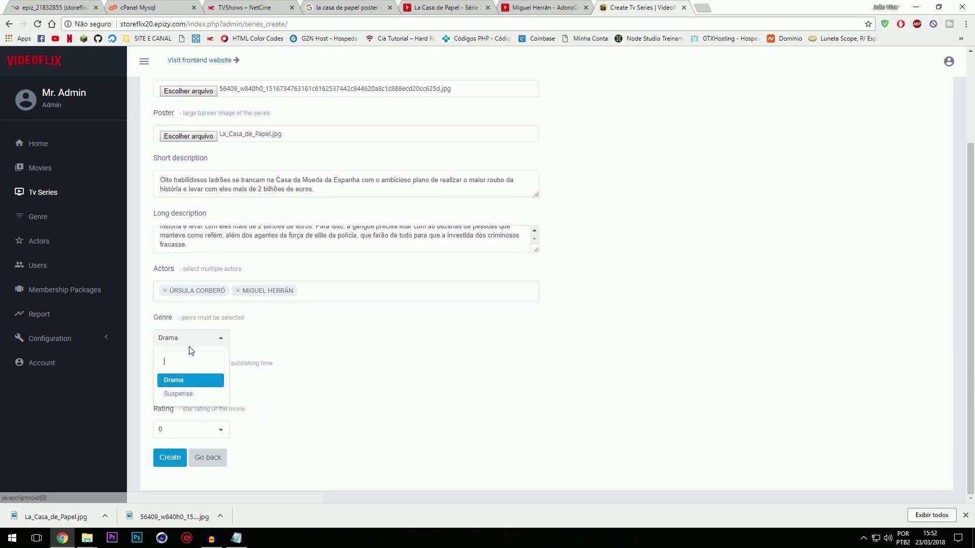
left_click(196, 386)
left_click(191, 434)
left_click(175, 413)
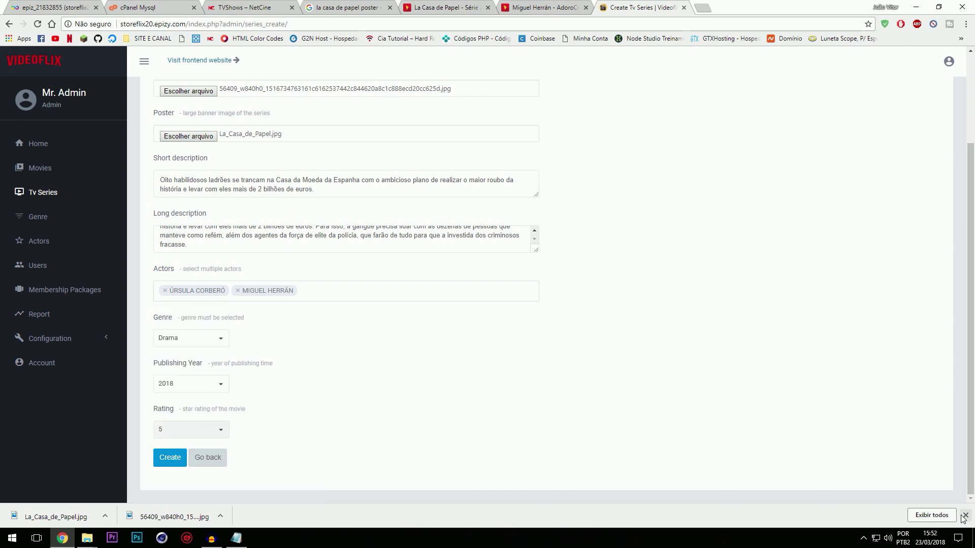
left_click(964, 516)
left_click(173, 482)
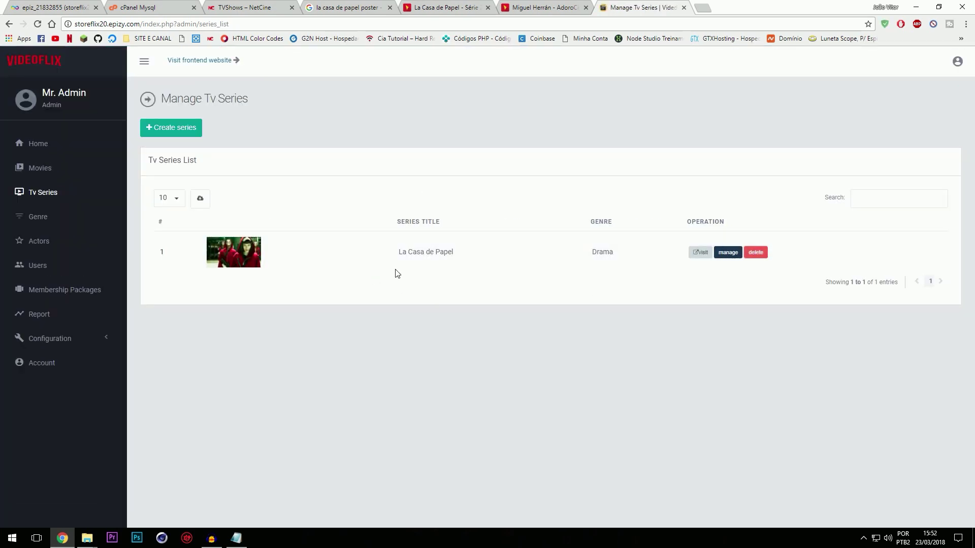
Step: Add Season 1 to La Casa de Papel, open its episode form, then open NetCine's La Casa de Papel page
left_click(738, 255)
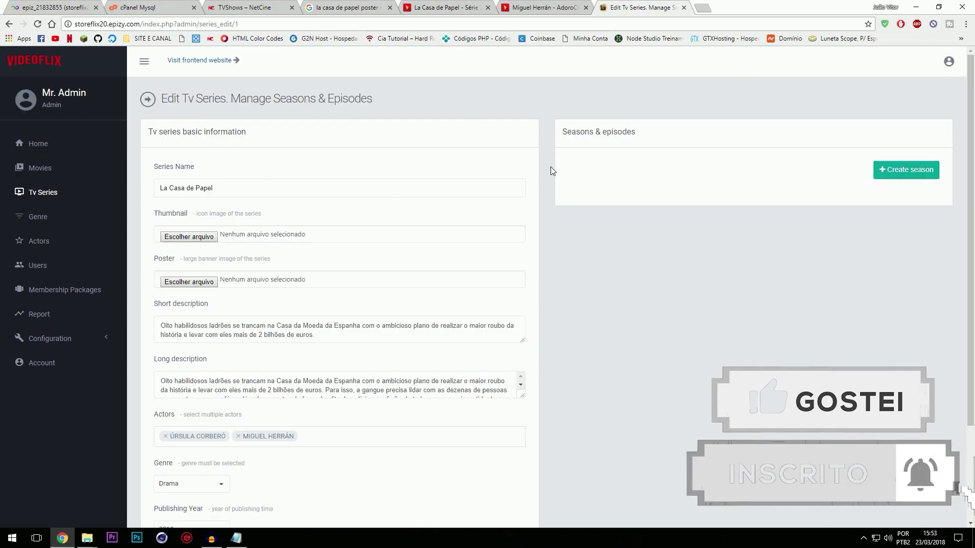
left_click(912, 172)
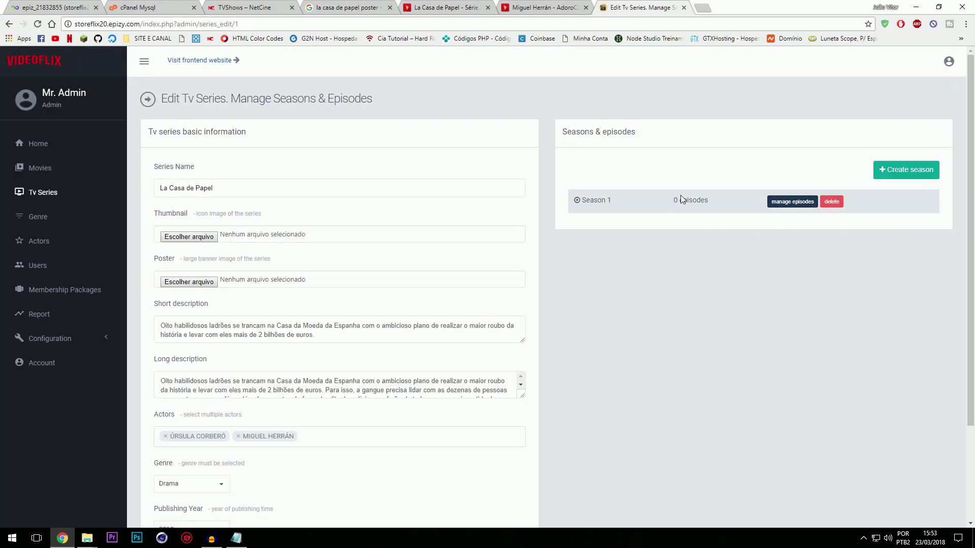
double_click(615, 198)
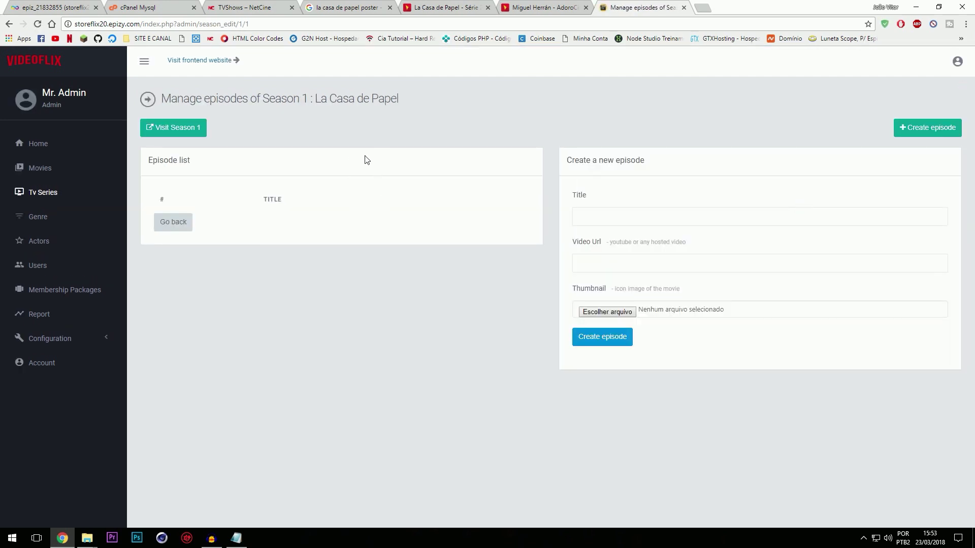
left_click(599, 200)
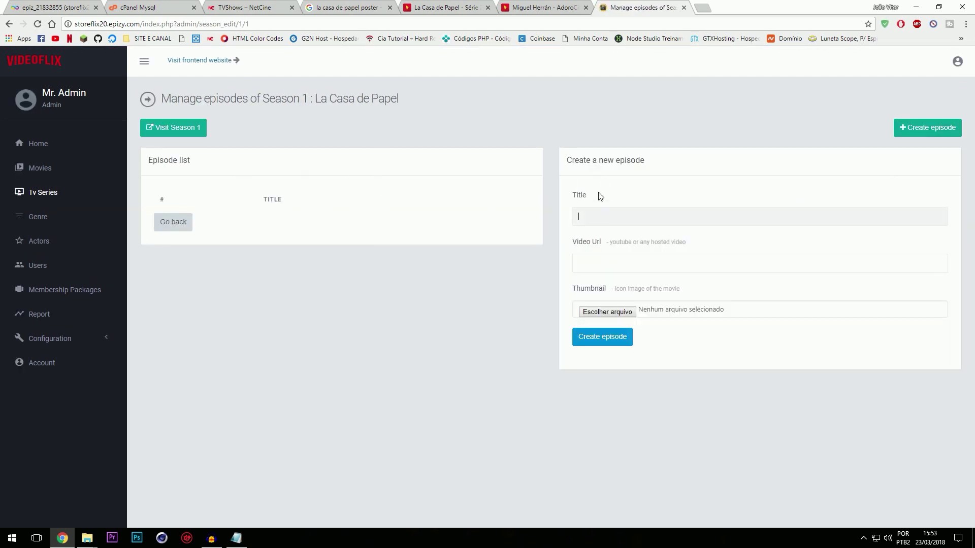
left_click(259, 7)
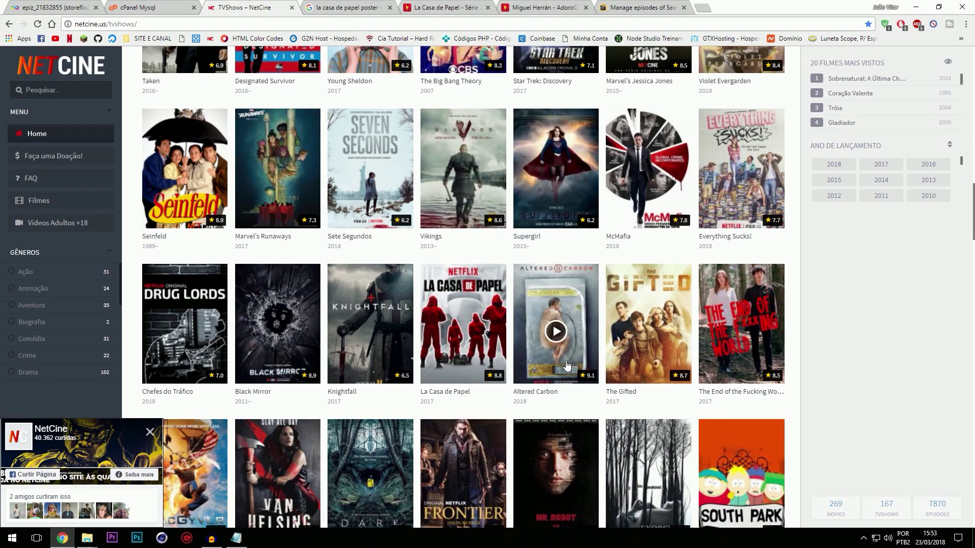
left_click(487, 330)
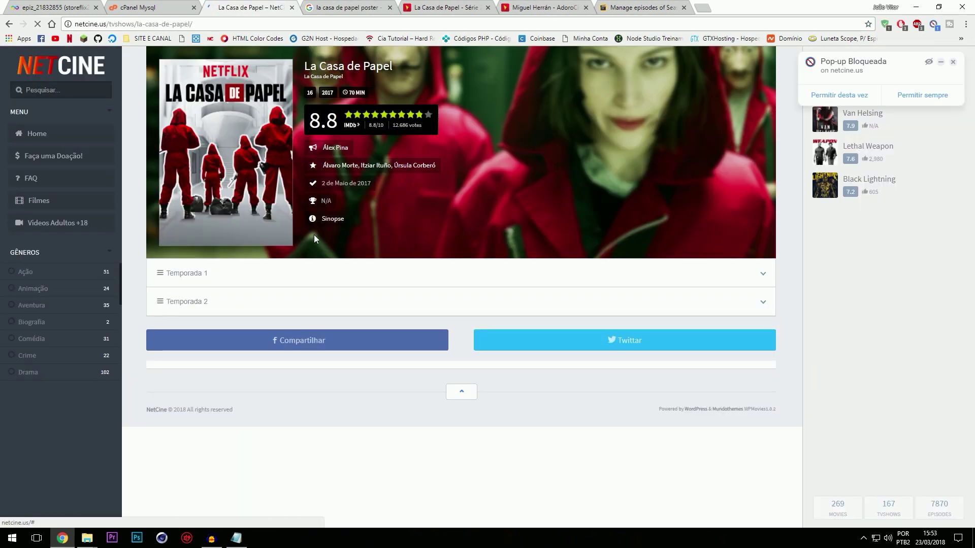
Step: Open NetCine's Temporada 1 Episódio 1 and search its page source for 'player'
left_click(242, 273)
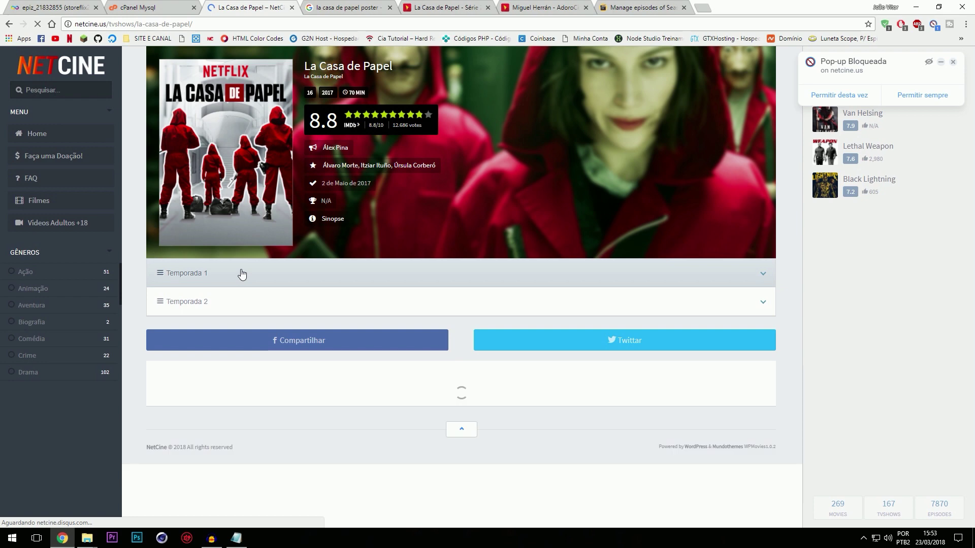
left_click(219, 300)
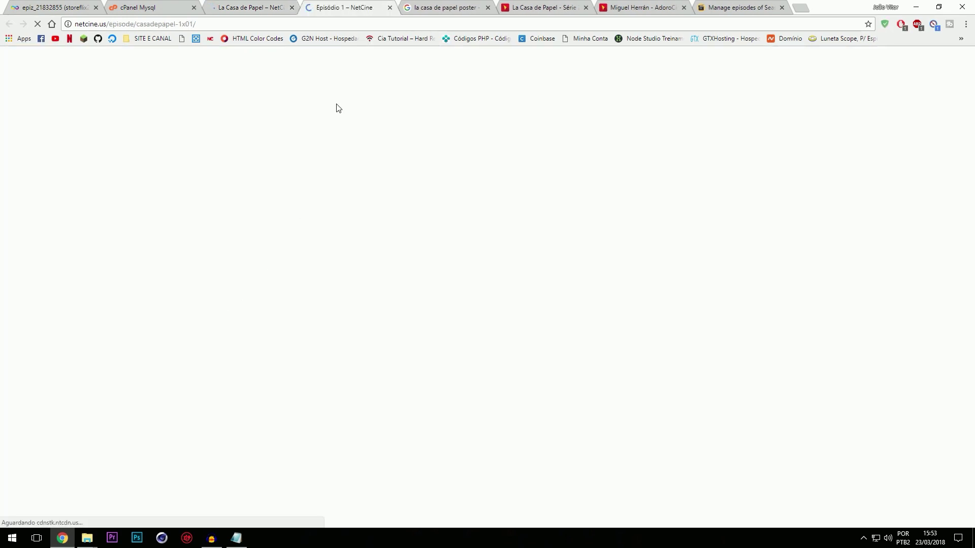
key("ctrl+u")
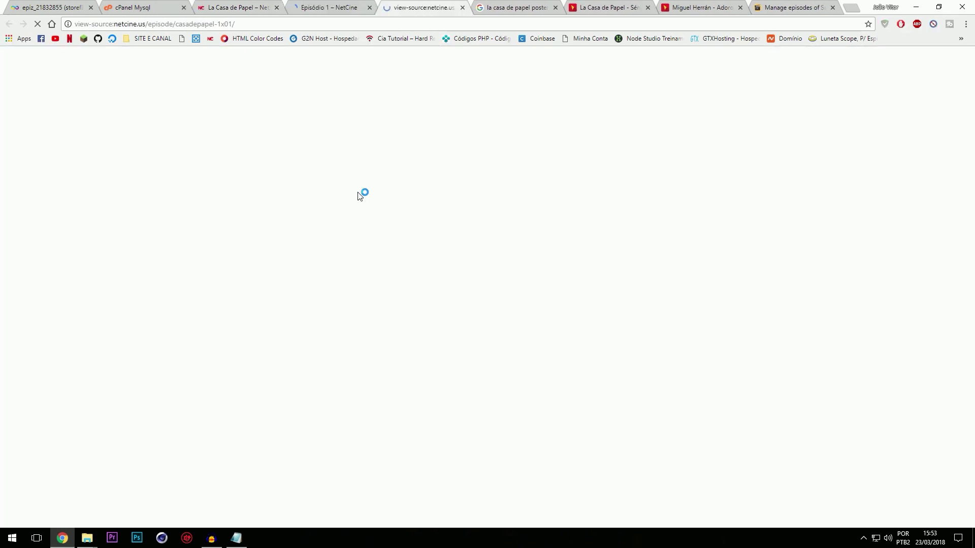
key("ctrl+f")
type("playe")
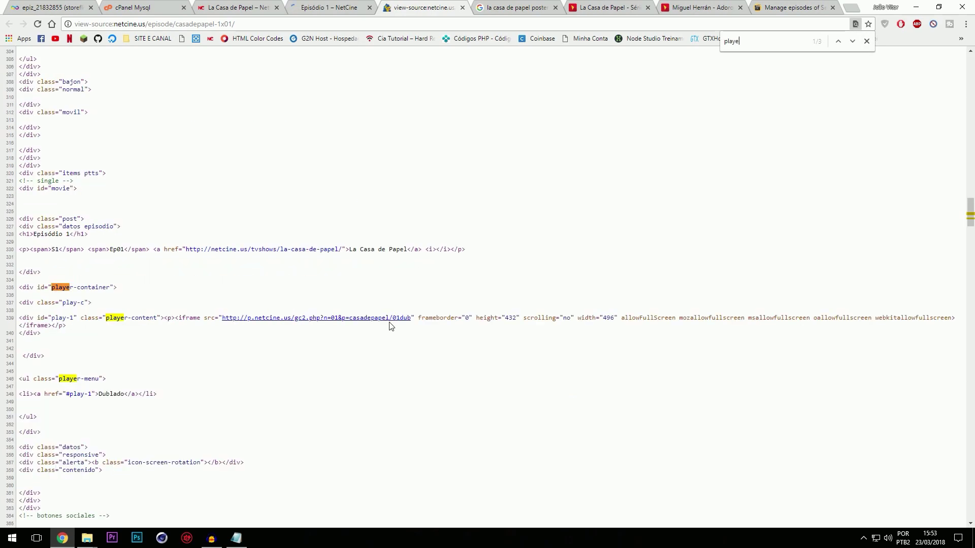
Step: Follow the player iframe links down to the 01-ALTO.mp4 address and copy it
left_click(370, 321)
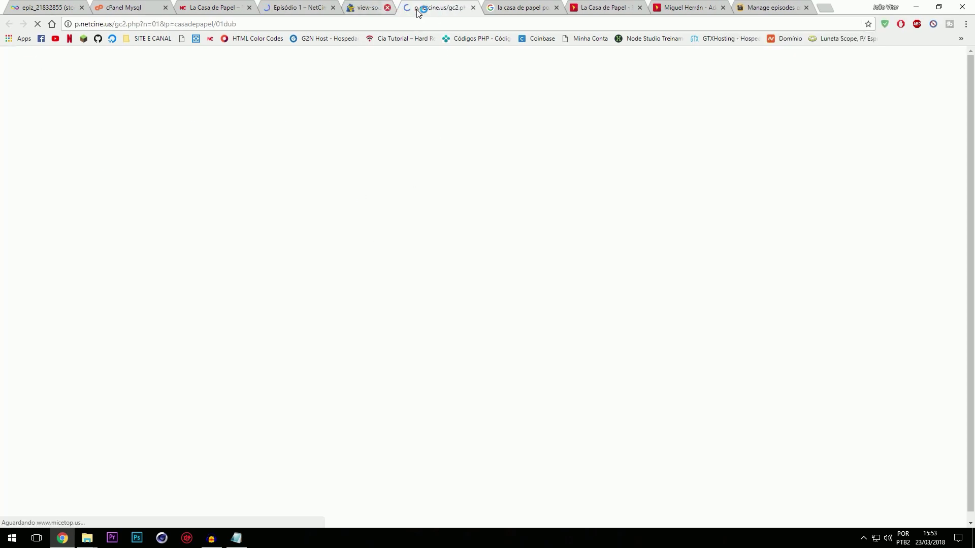
left_click(416, 7)
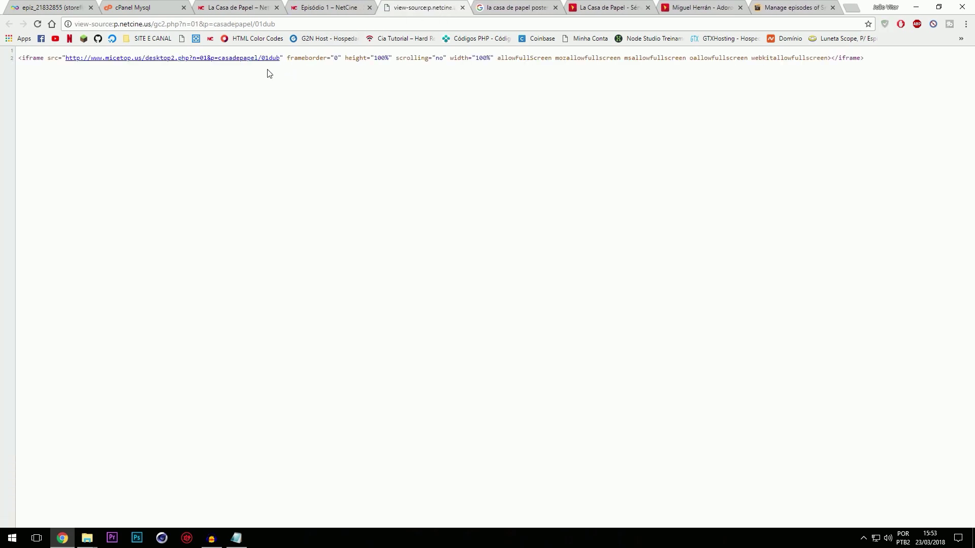
left_click(259, 59)
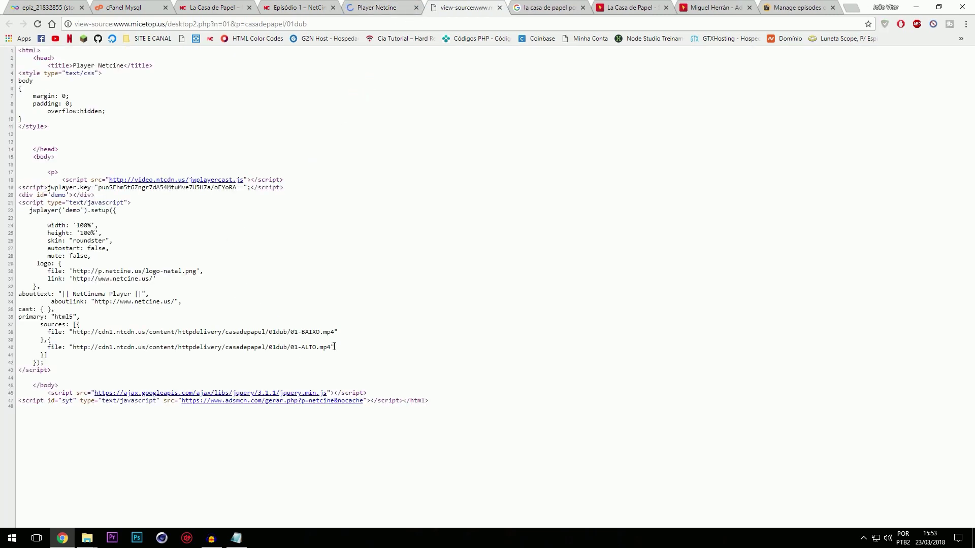
left_click_drag(331, 347, 73, 347)
key("ctrl+c")
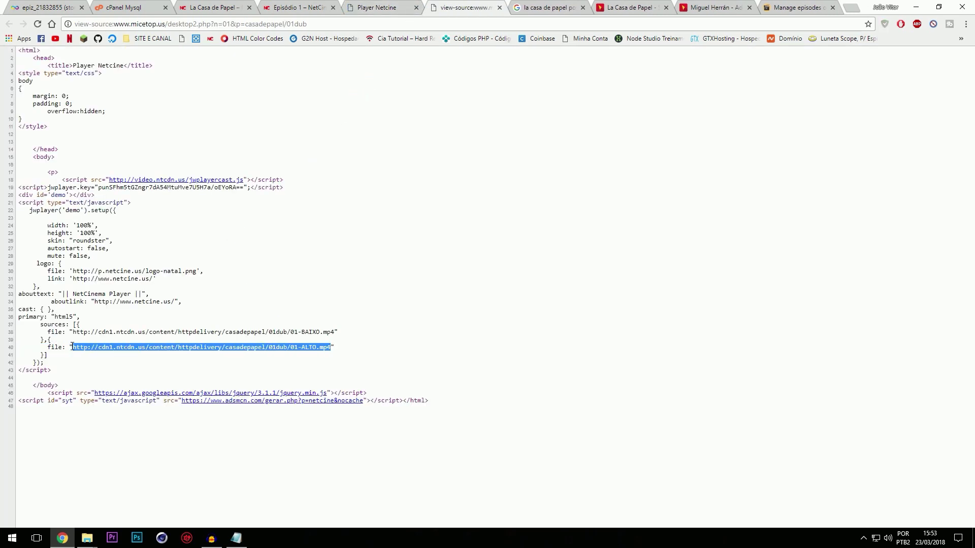
left_click(766, 5)
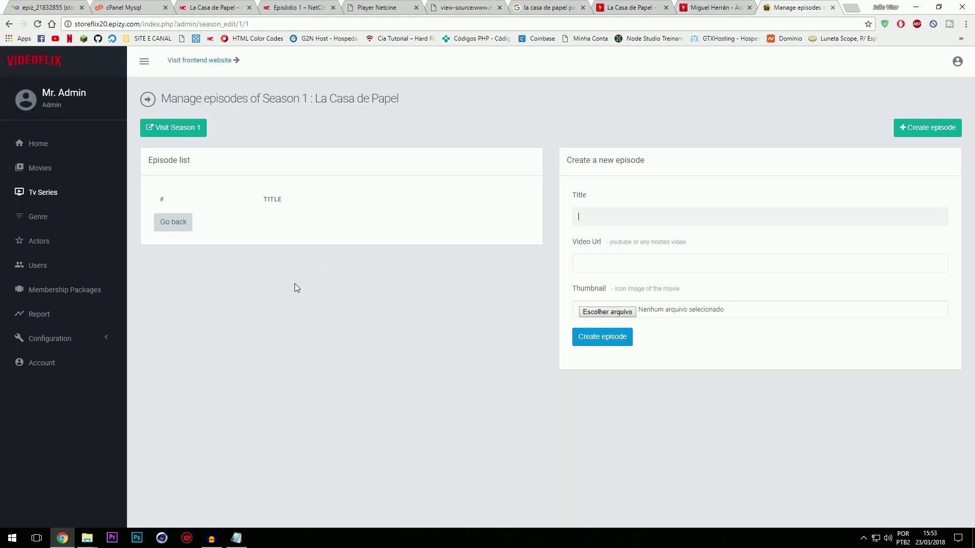
Step: Paste the 01-ALTO.mp4 URL, title the episode 'EPISODIO 1', and choose its thumbnail image
left_click(606, 266)
key("ctrl+v")
left_click(621, 214)
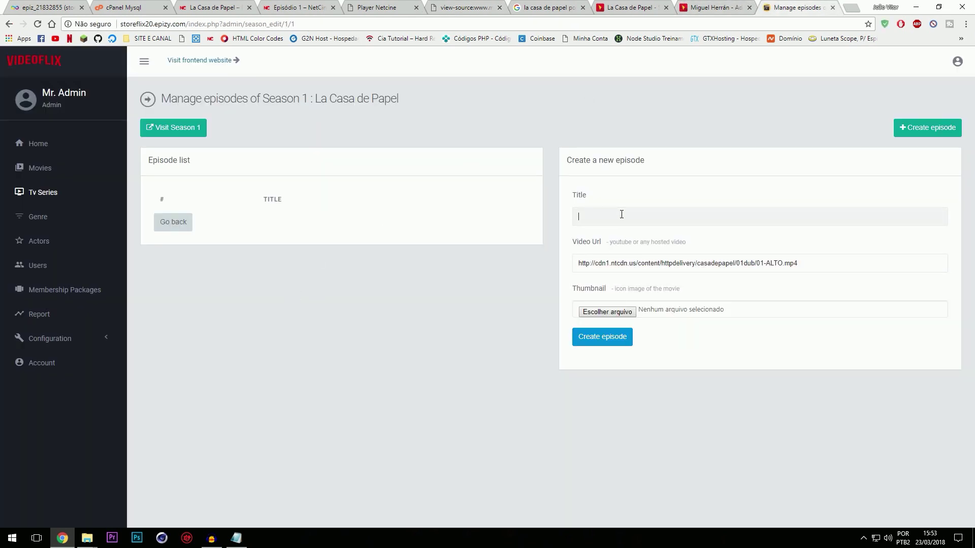
type("EPISODIO 1")
left_click(605, 312)
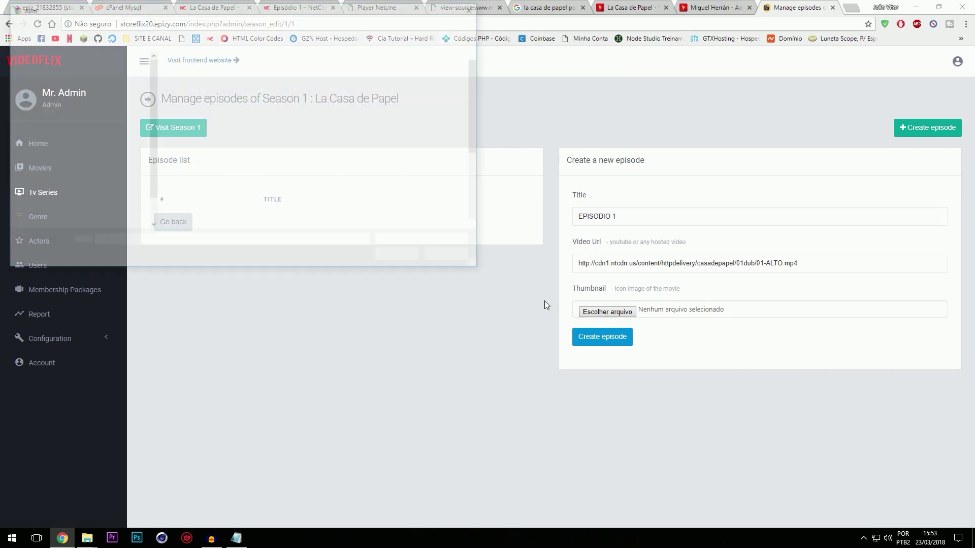
double_click(312, 87)
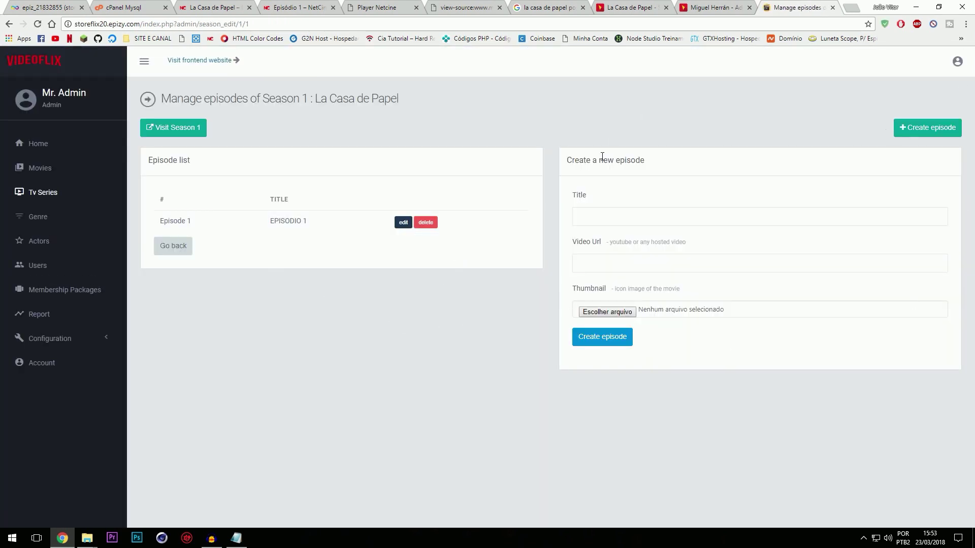
Step: Correct the typed episode title text and go back to NetCine's Episódio 1 page
type("EPISP")
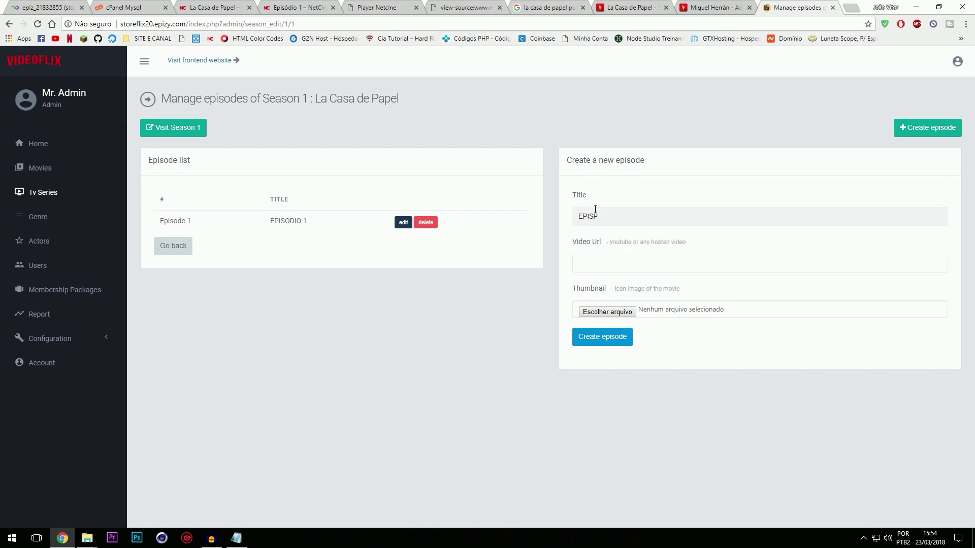
key("BackSpace")
type("ODI")
left_click(539, 7)
left_click(487, 7)
left_click(386, 7)
left_click(297, 7)
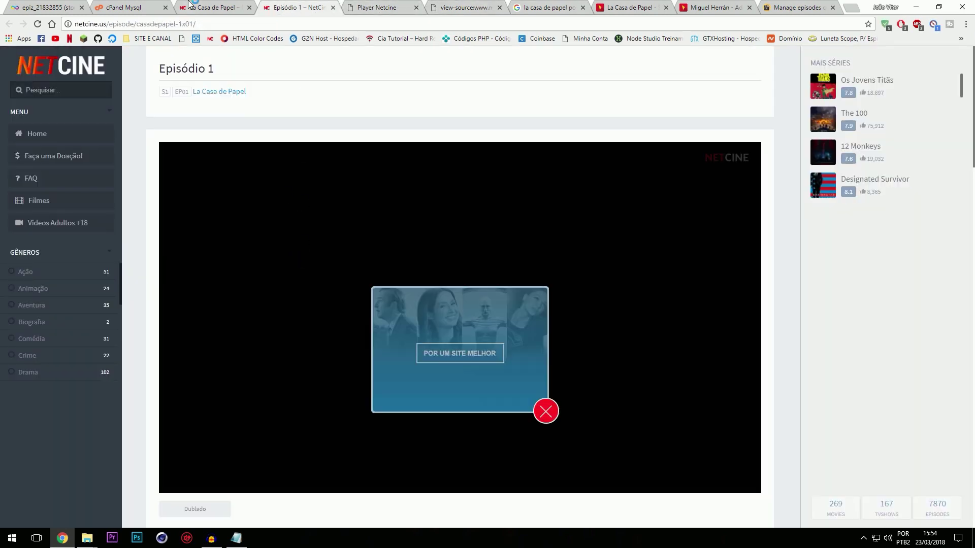
Step: Close the old episode tabs and search Episódio 2's page source for the player
left_click(209, 7)
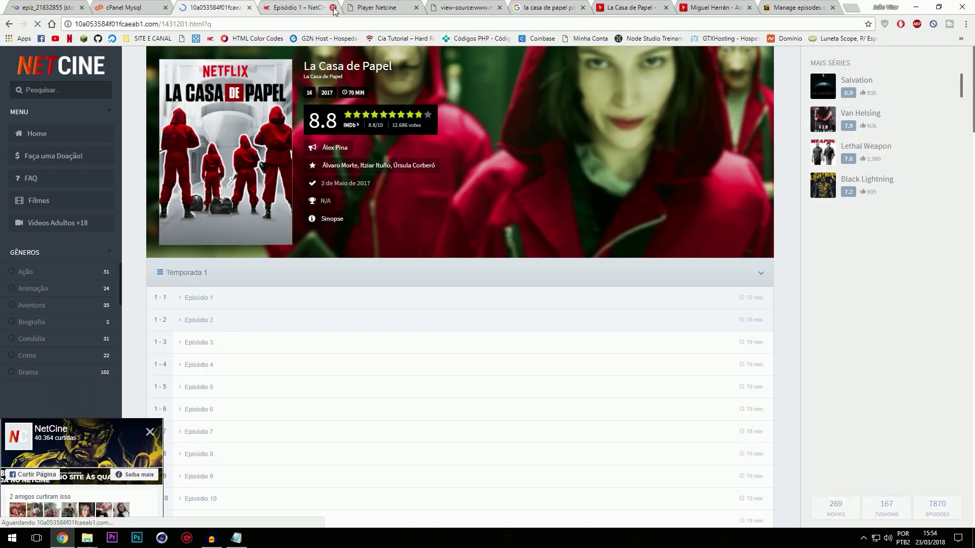
left_click(333, 7)
left_click(332, 7)
left_click(332, 7)
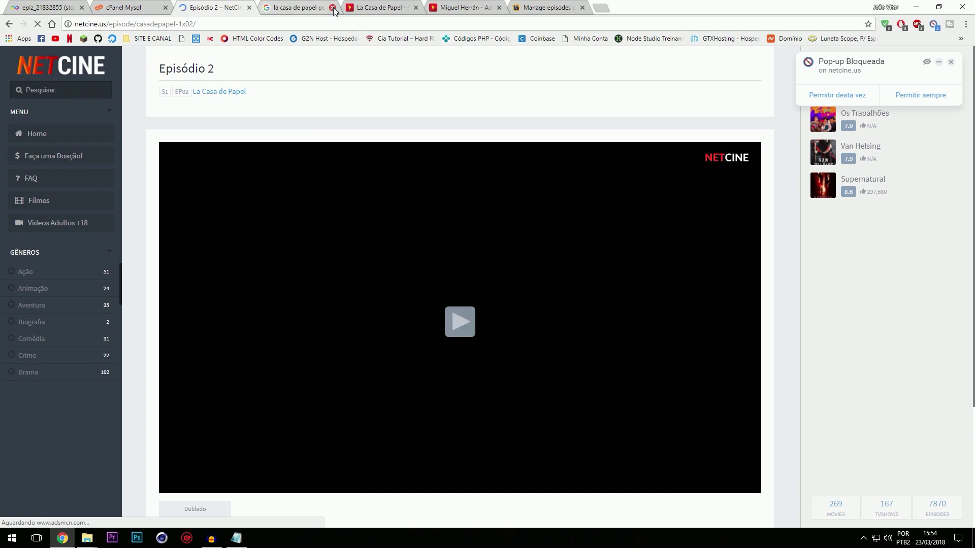
key("ctrl+u")
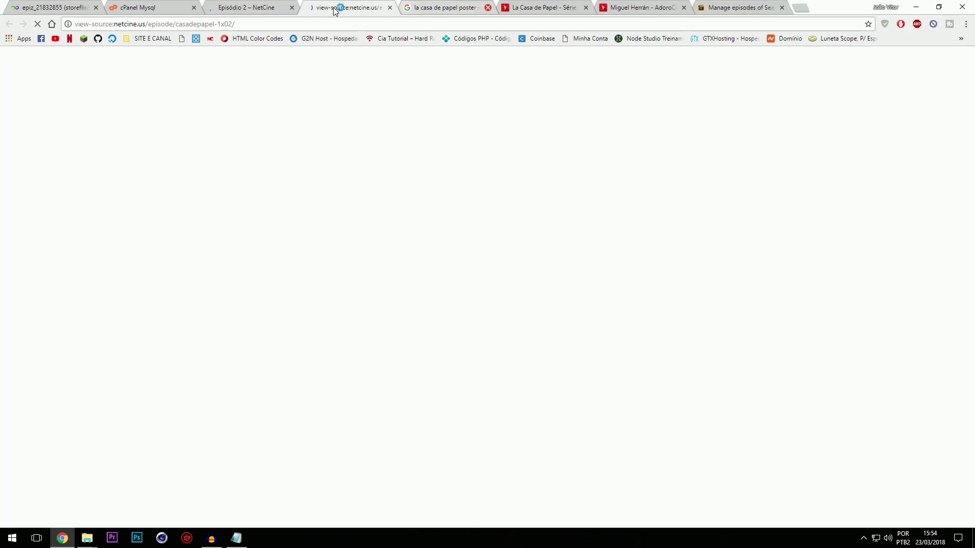
key("ctrl+f")
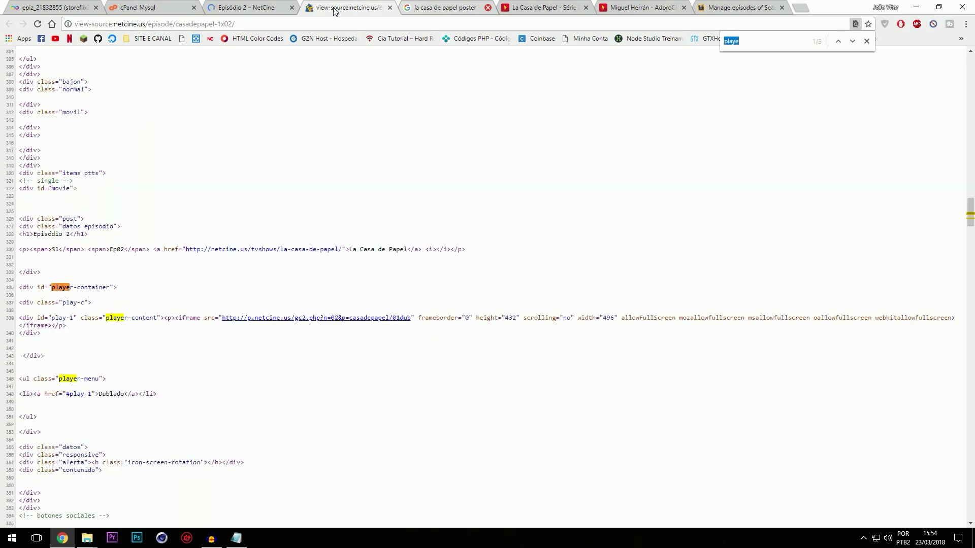
Step: Follow the player iframe sources to the 02-ALTO.mp4 address and copy it
left_click(380, 319)
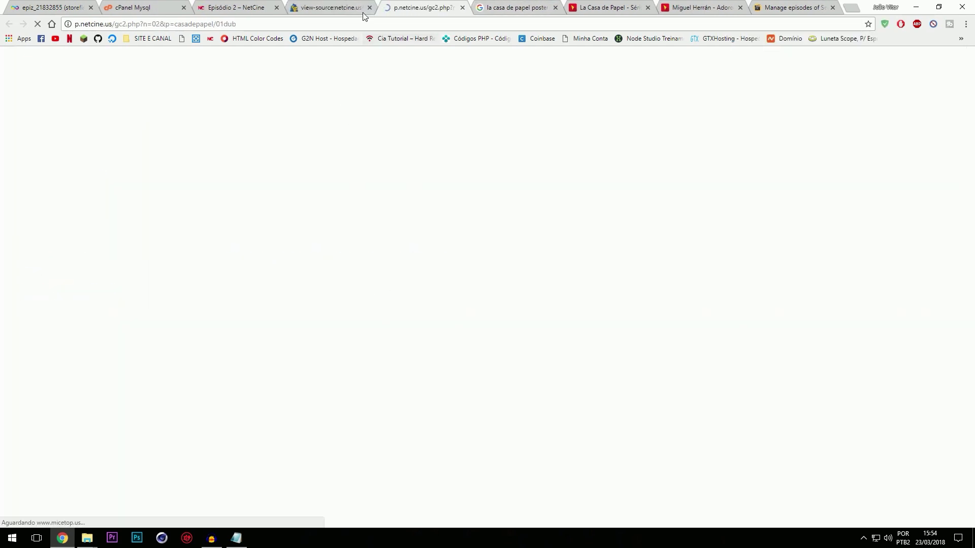
key("ctrl+u")
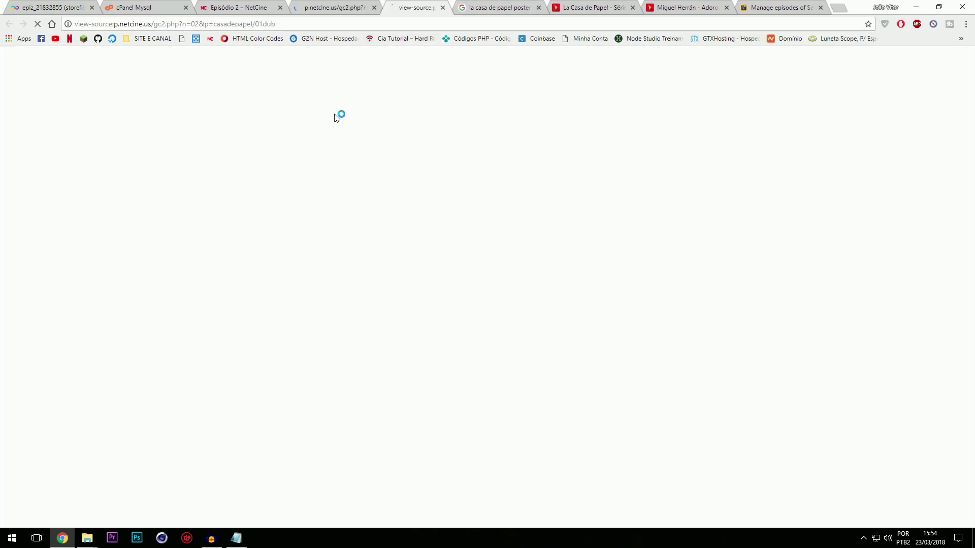
left_click(251, 58)
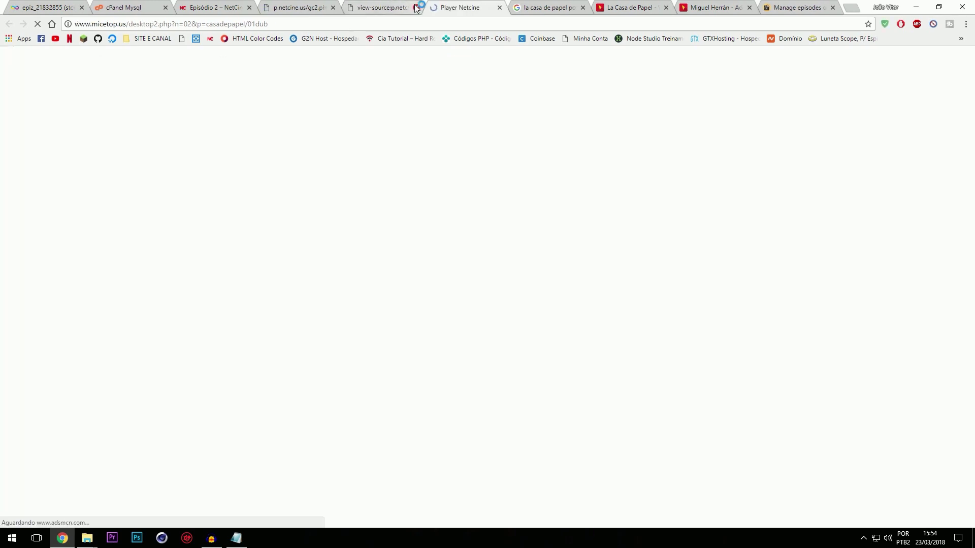
key("ctrl+u")
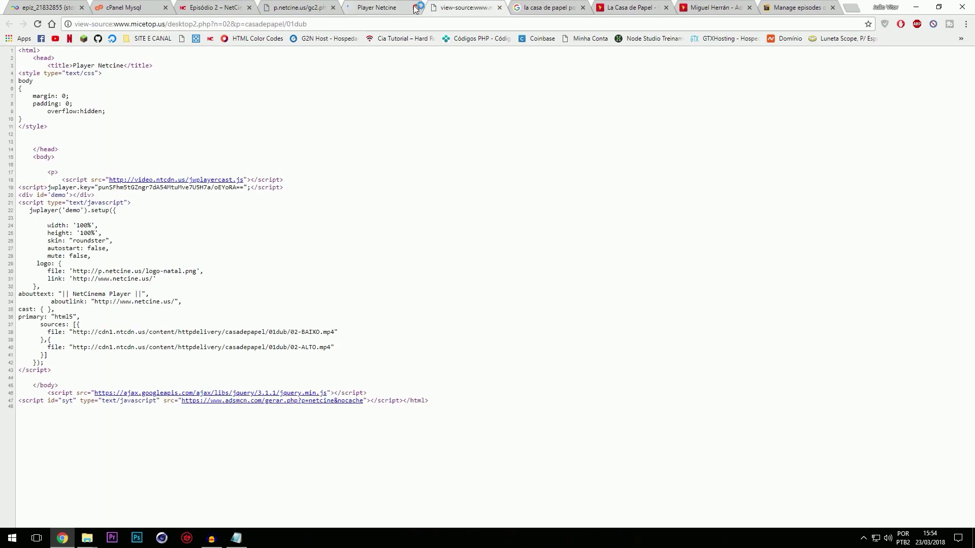
left_click(384, 8)
left_click_drag(329, 351, 342, 354)
key("ctrl+c")
left_click(103, 354)
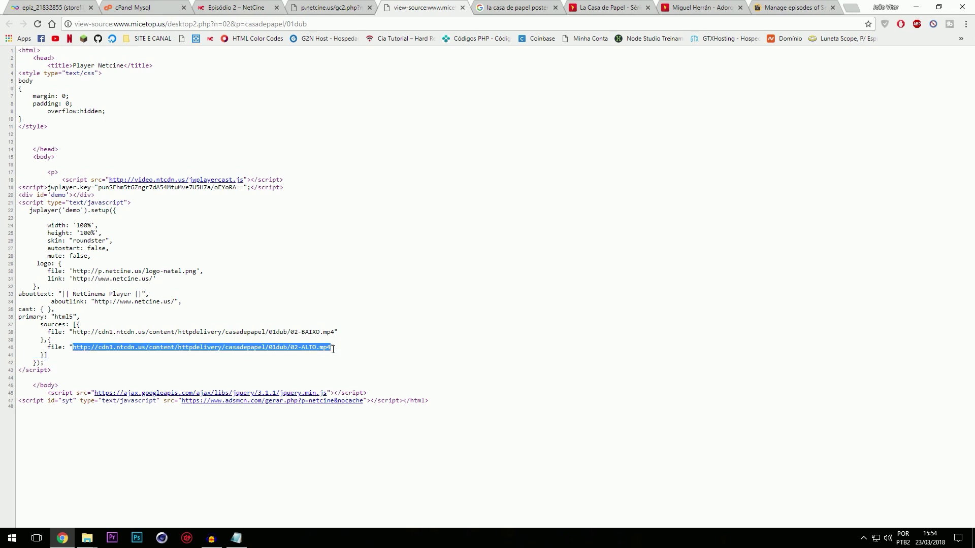
left_click(767, 5)
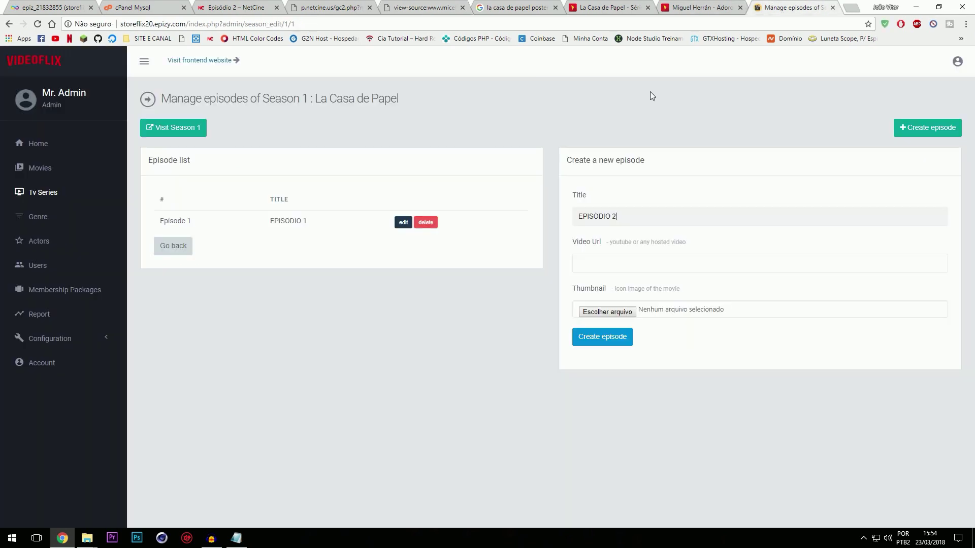
Step: Create EPISODIO 2 with the 02-ALTO.mp4 URL and a thumbnail, then return to NetCine
left_click(621, 262)
key("ctrl+v")
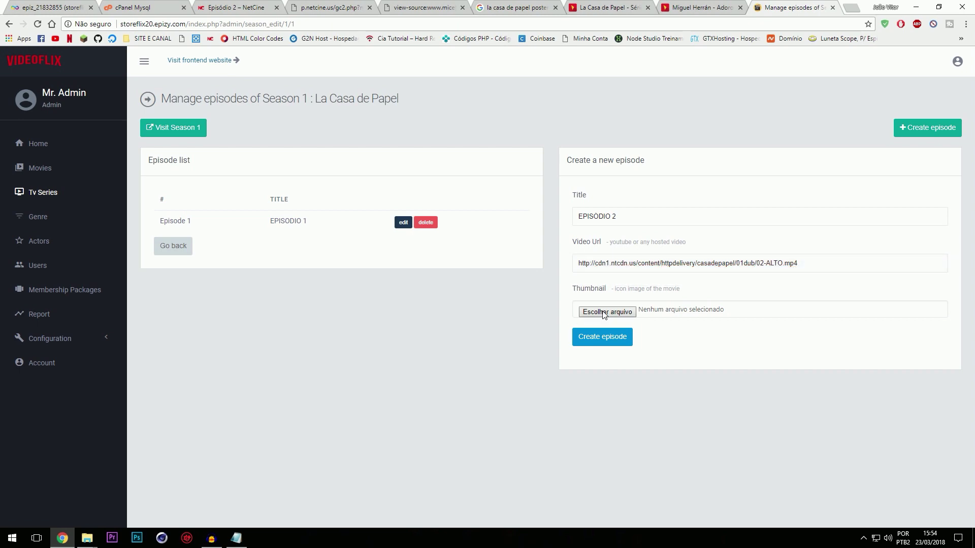
left_click(606, 312)
double_click(334, 71)
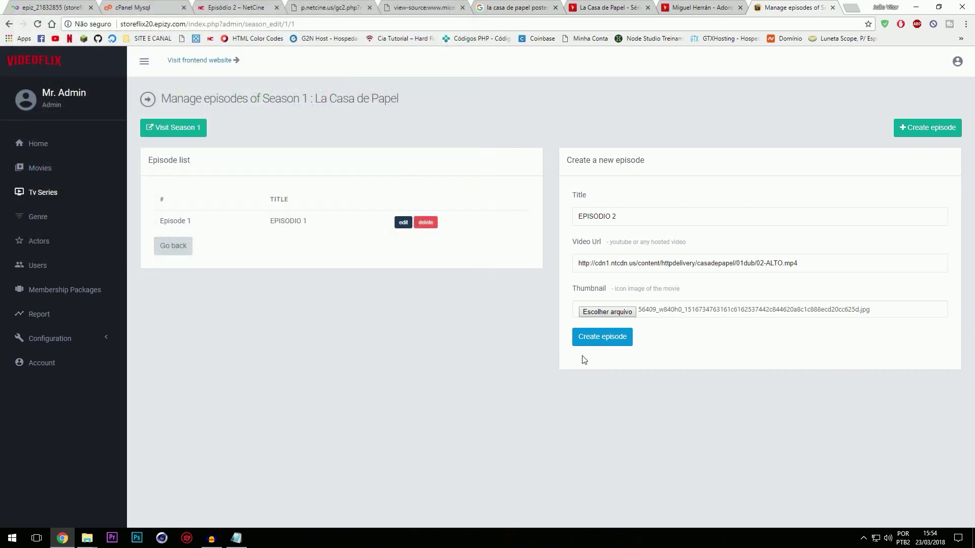
left_click(603, 342)
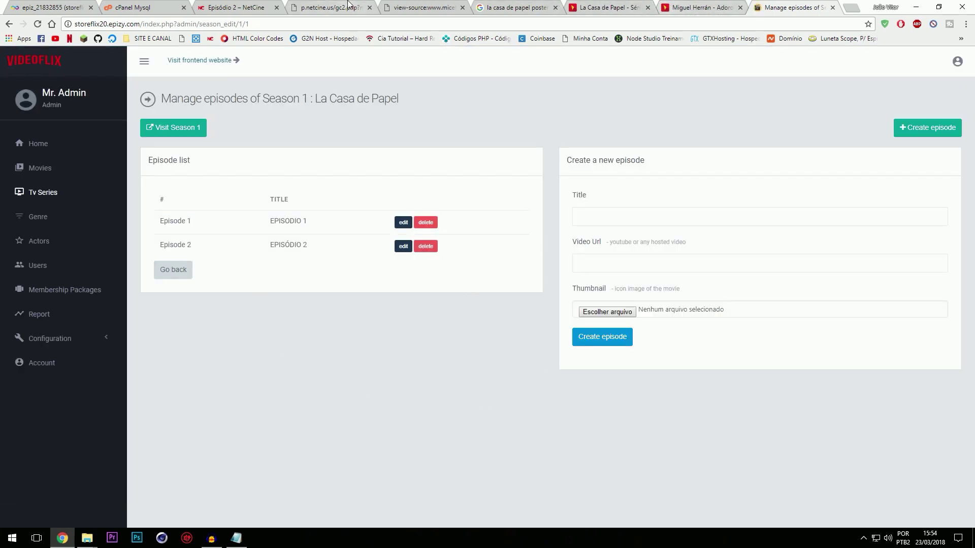
left_click(236, 8)
left_click(133, 7)
left_click(236, 7)
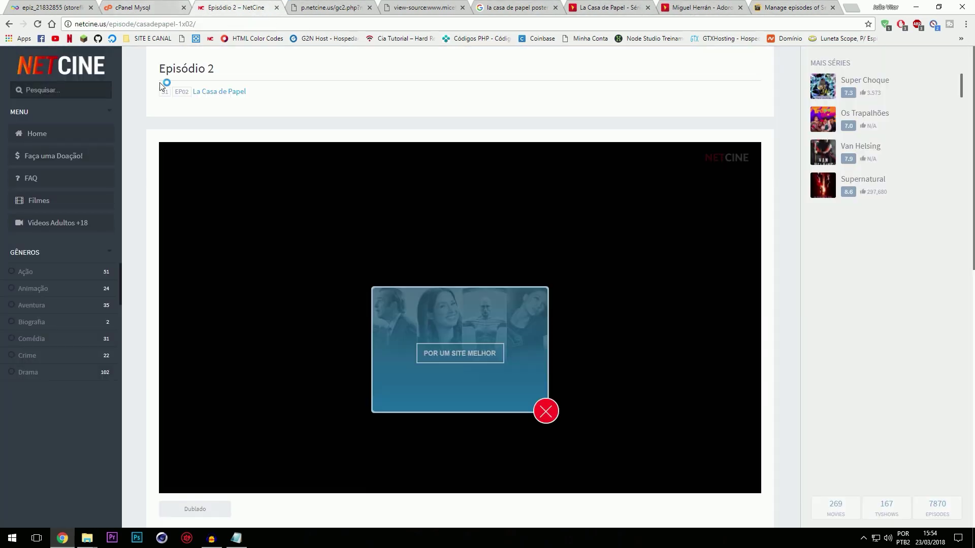
Step: Go to the NetCine home page, close leftover source tabs, and scroll down to the genres
left_click(54, 133)
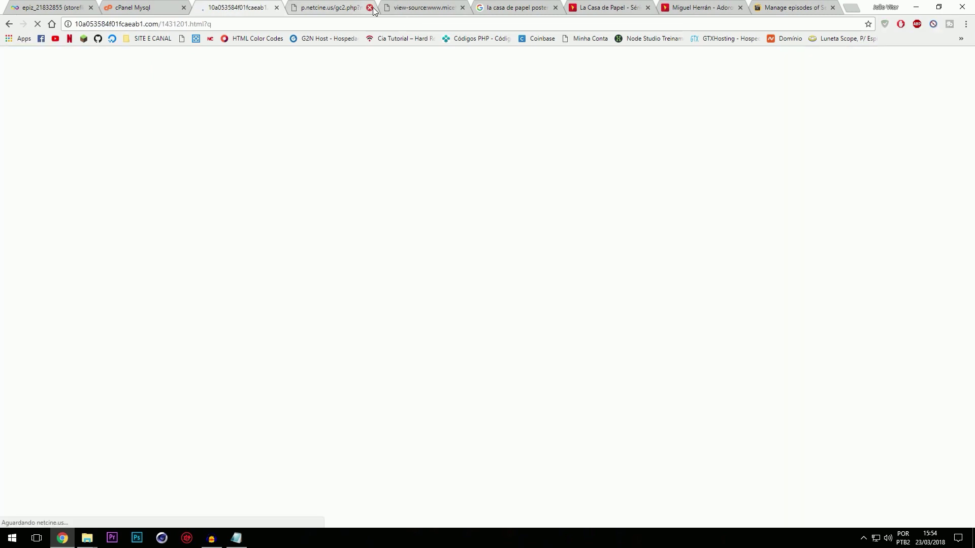
left_click(370, 8)
left_click(369, 7)
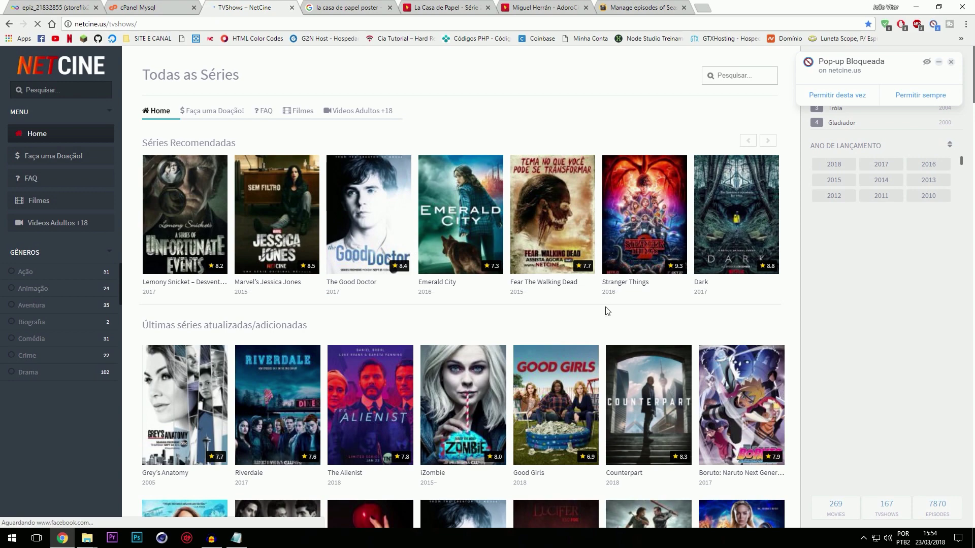
scroll(608, 311, "down", 5)
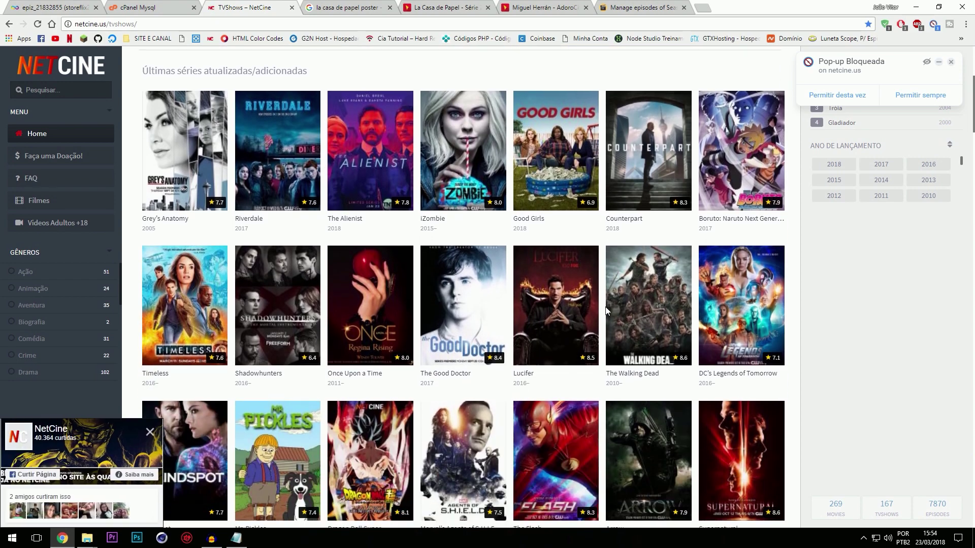
scroll(605, 309, "down", 5)
scroll(606, 307, "down", 10)
scroll(605, 306, "down", 6)
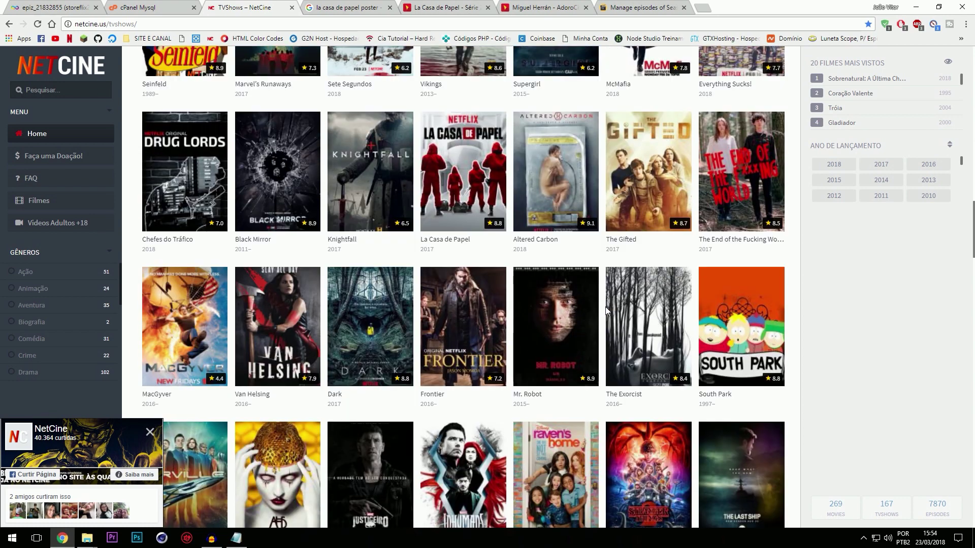
scroll(606, 310, "down", 5)
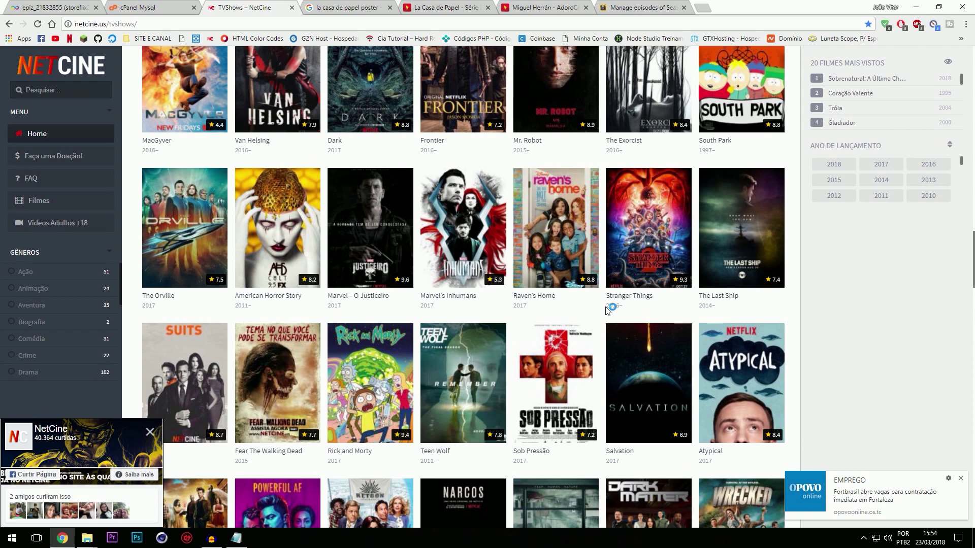
scroll(607, 310, "down", 6)
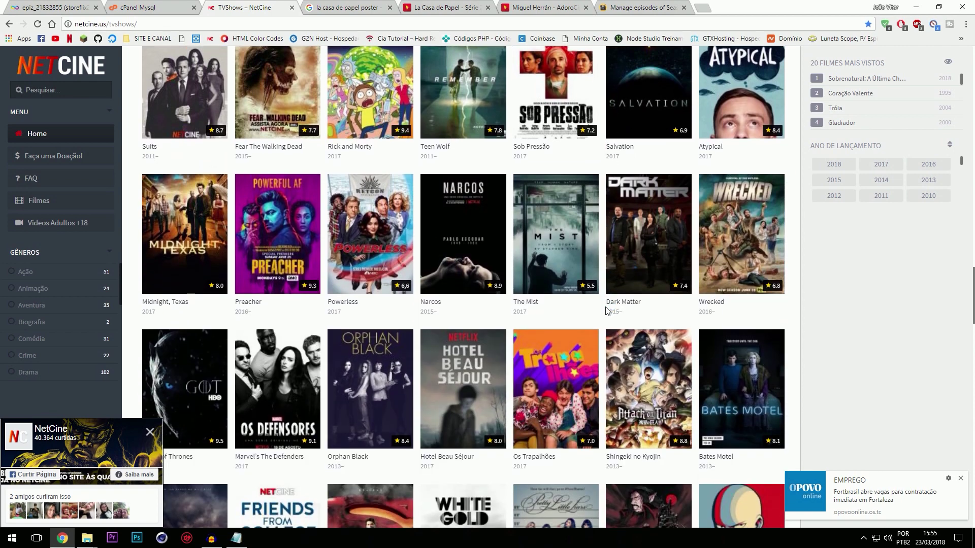
scroll(607, 311, "down", 2)
scroll(605, 306, "down", 11)
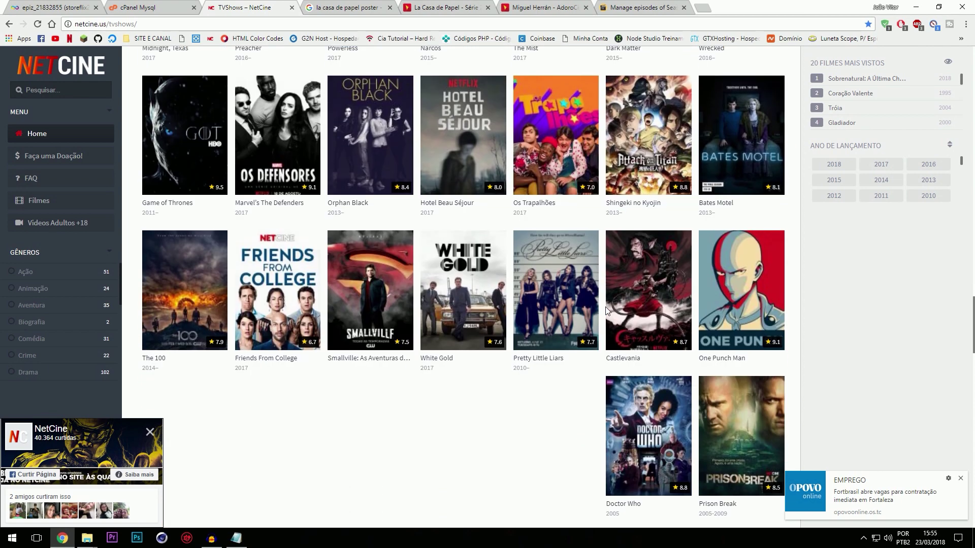
scroll(606, 310, "down", 4)
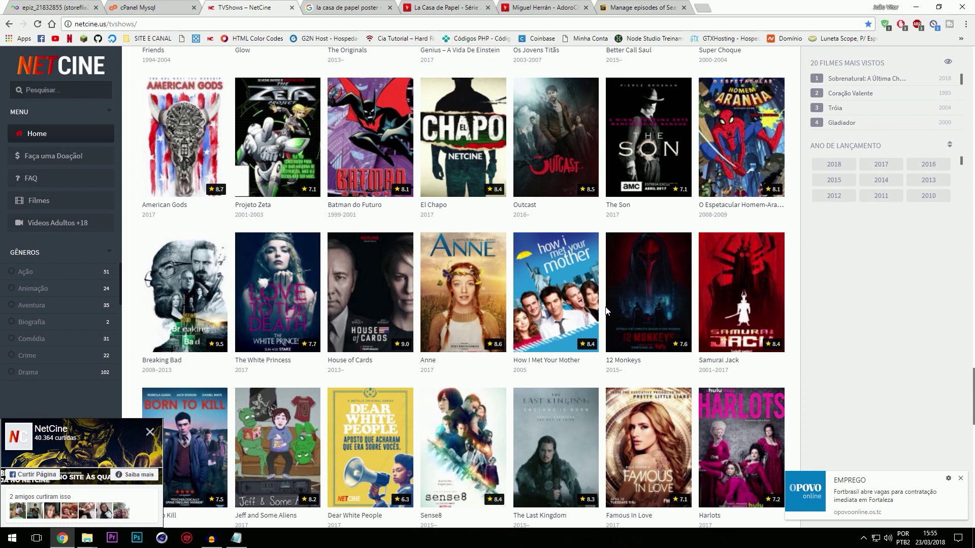
Step: Browse the Animação and Aventura listings and select the O Touro Ferdinando title
left_click(36, 285)
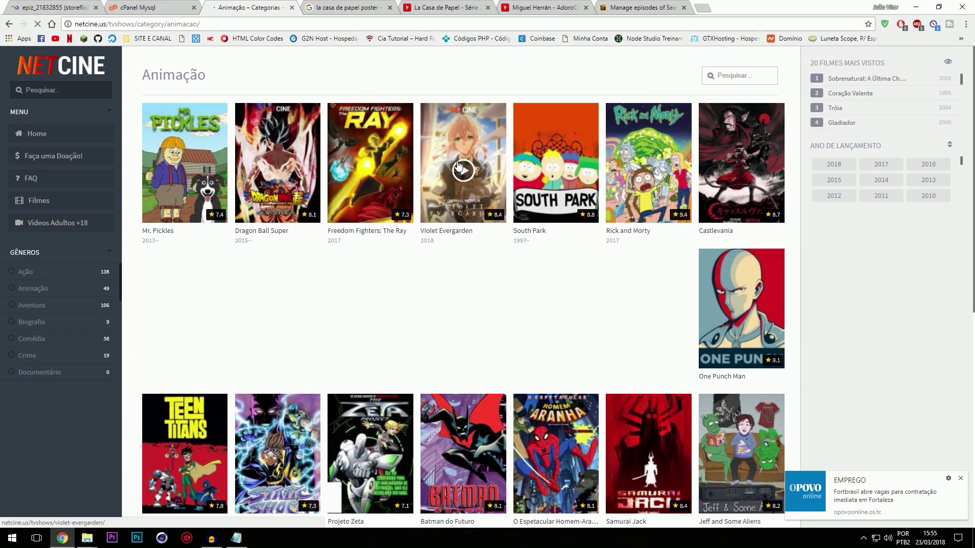
scroll(587, 224, "down", 6)
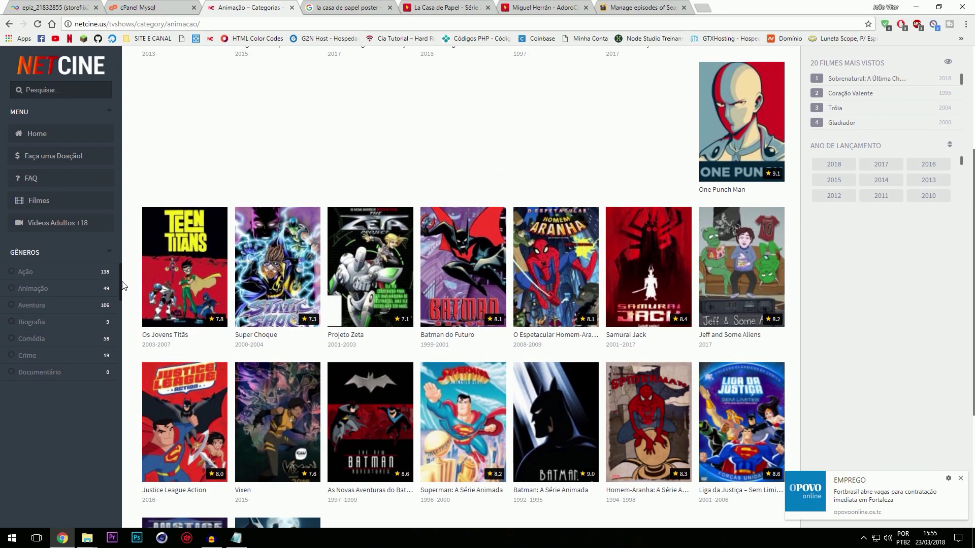
left_click(32, 305)
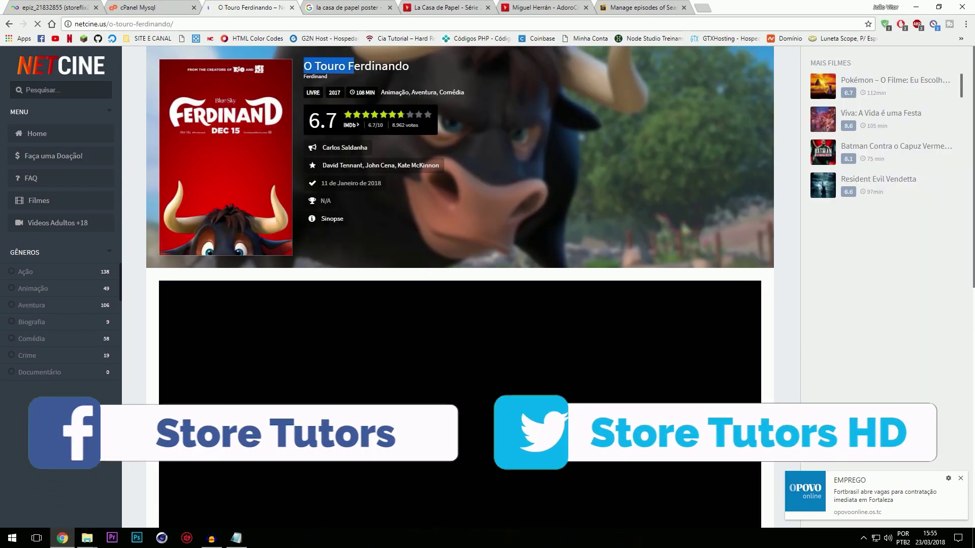
left_click_drag(306, 67, 435, 58)
key("ctrl+c")
Step: Search AdoroCinema for 'O Touro Ferdinando', open the film page, then return to Videoflix admin
left_click(442, 7)
scroll(392, 83, "up", 2)
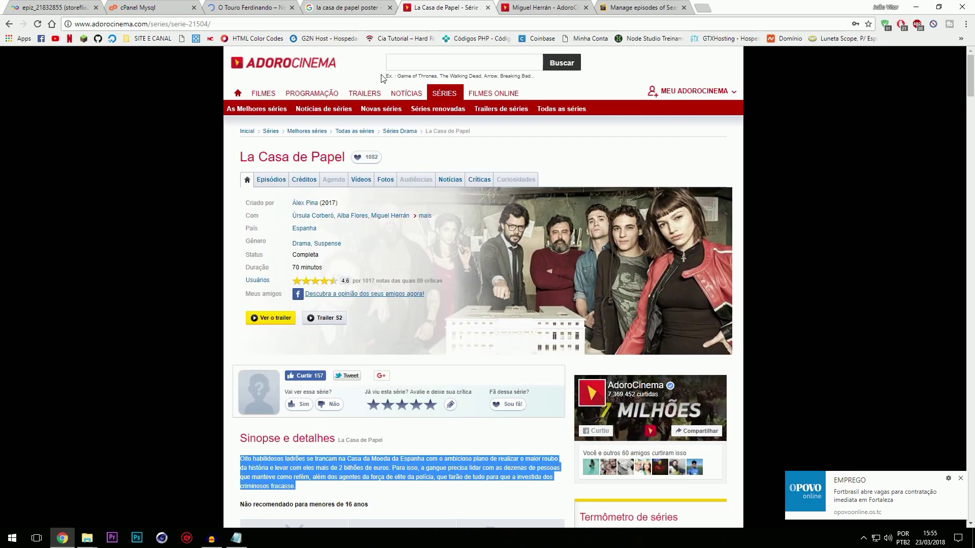
left_click(431, 57)
key("ctrl+v")
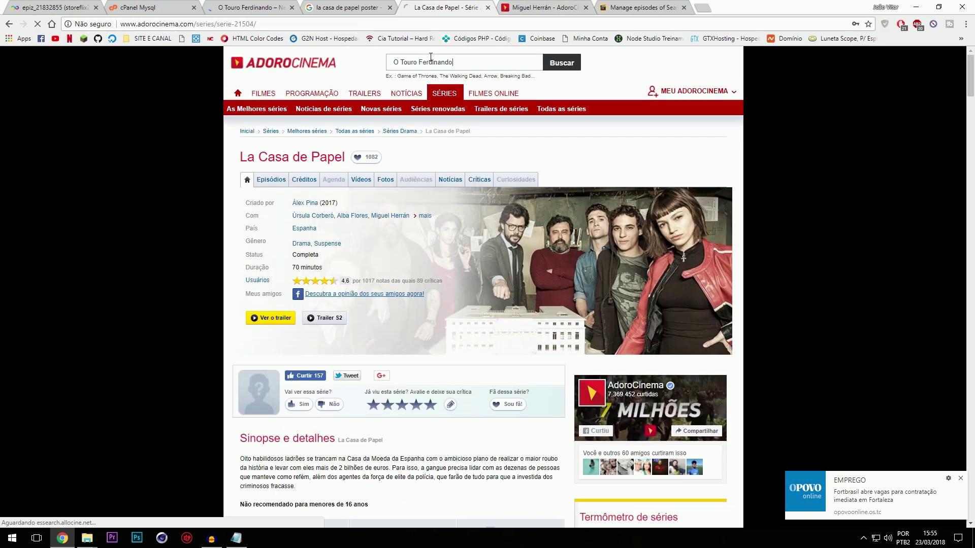
key("Return")
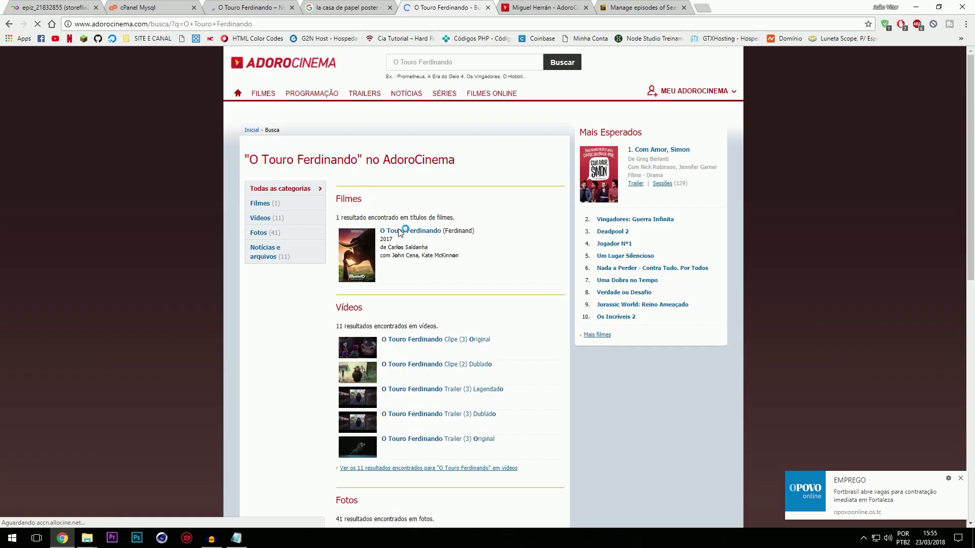
left_click(400, 235)
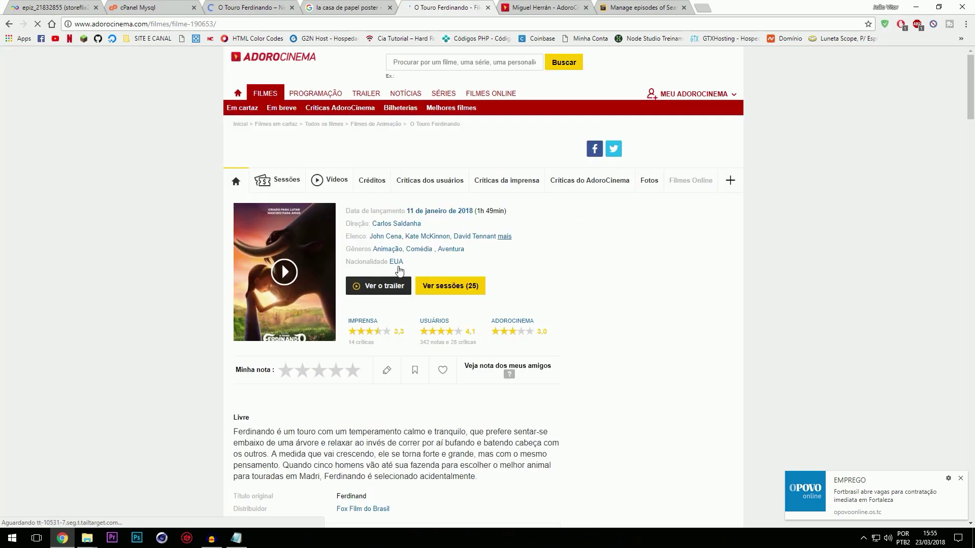
left_click(323, 7)
key("ctrl+Tab")
key("ctrl+Tab")
key("ctrl+Tab")
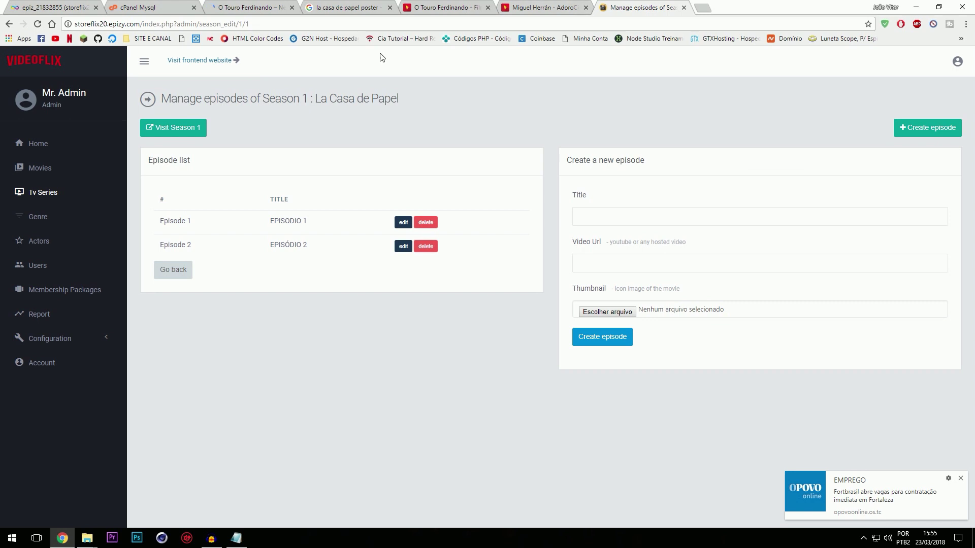
Step: Visit Videoflix's Movies, Create movie and Actors pages, then return to the Ferdinando film tab
left_click(45, 169)
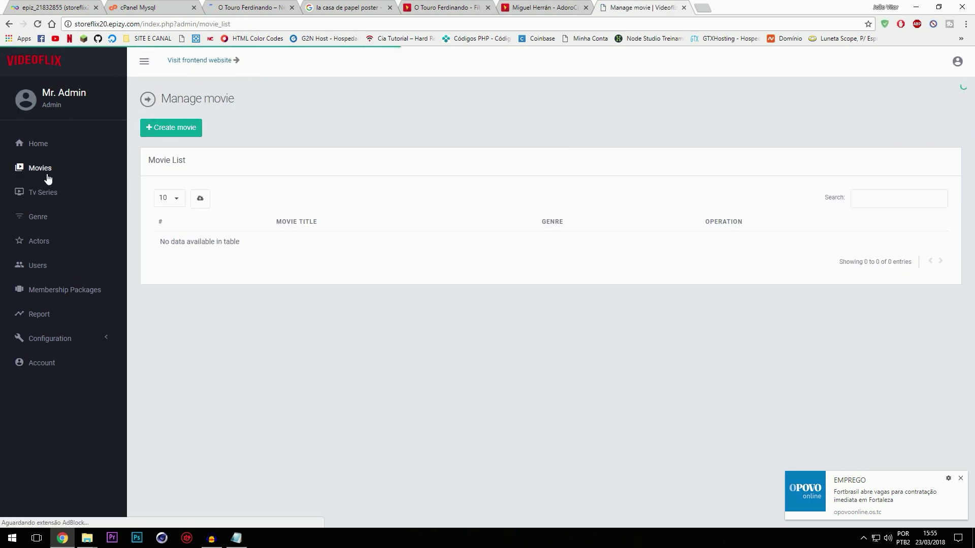
left_click(172, 128)
left_click(72, 240)
key("ctrl+shift+Tab")
key("ctrl+shift+Tab")
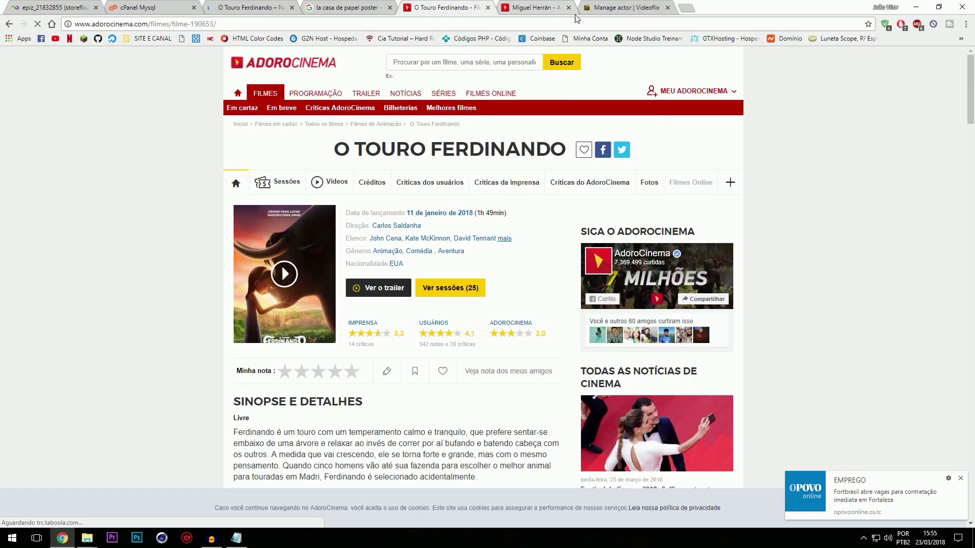
left_click(569, 8)
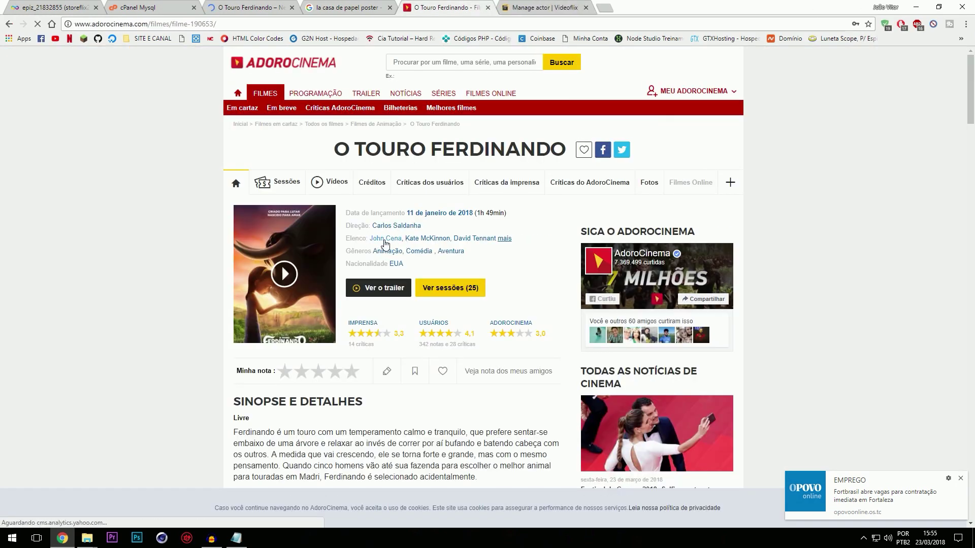
Step: Open John Cena's AdoroCinema profile, save his photo as a JPEG, and copy his name
middle_click(385, 244)
left_click(559, 7)
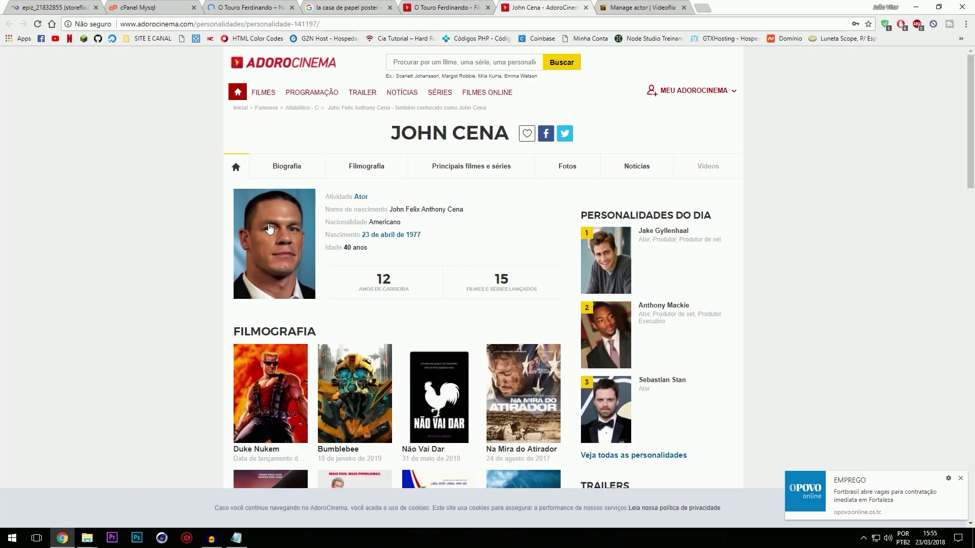
right_click(280, 224)
left_click(315, 305)
left_click(401, 257)
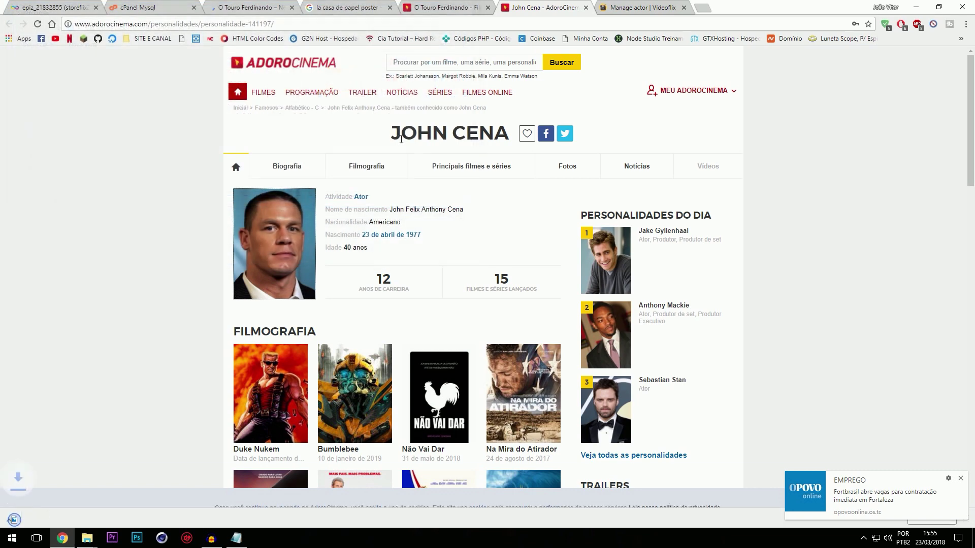
left_click_drag(392, 133, 509, 134)
key("ctrl+c")
left_click(655, 7)
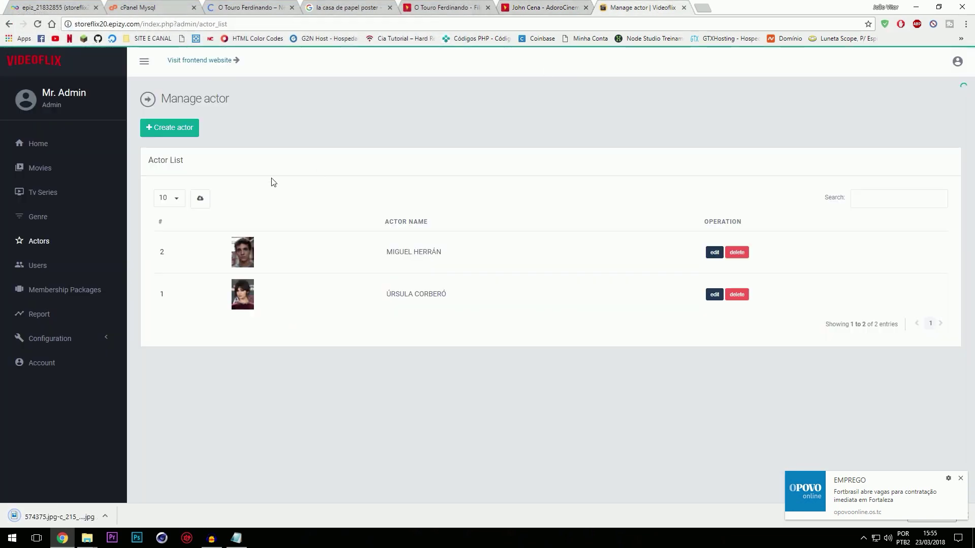
Step: Create the actor JOHN CENA with his saved photo
left_click(195, 129)
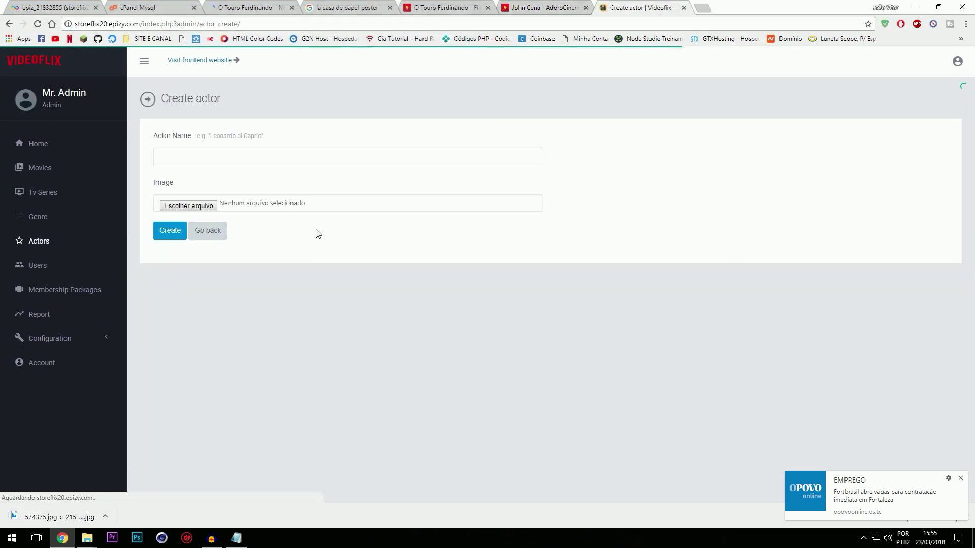
left_click(205, 162)
key("ctrl+v")
left_click(203, 207)
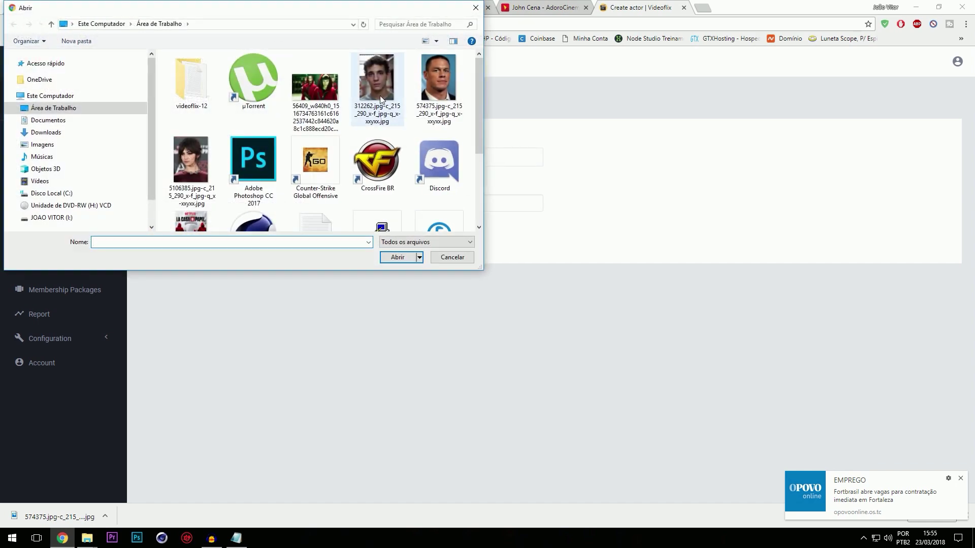
double_click(436, 81)
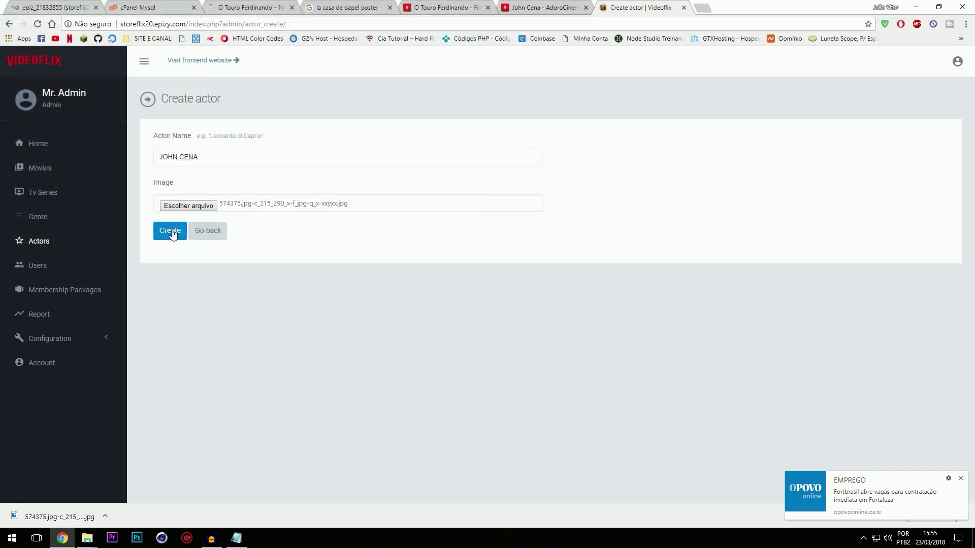
left_click(172, 233)
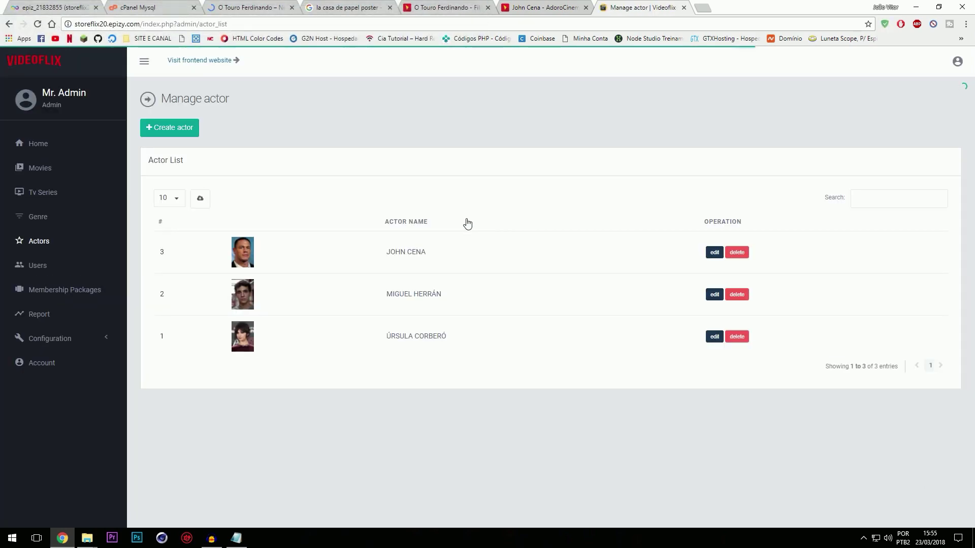
Step: Start a new genre and type its animation name ('aNIMAnim')
left_click(49, 224)
left_click(447, 7)
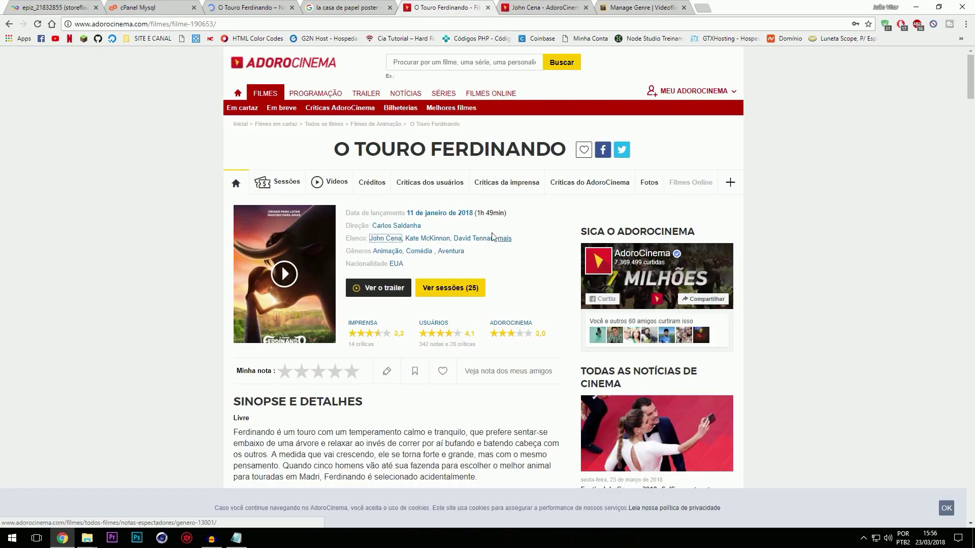
left_click(643, 7)
left_click(169, 126)
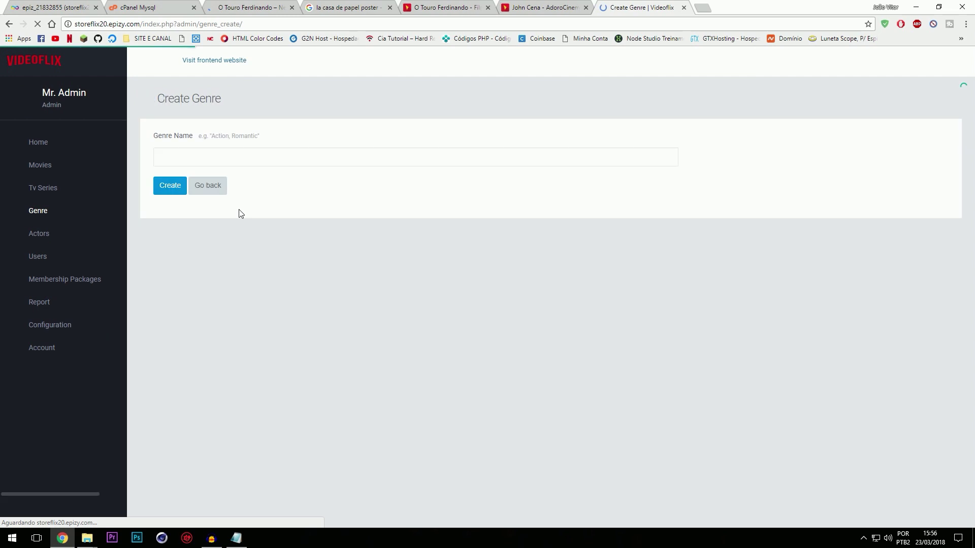
left_click(209, 156)
type("aNIM")
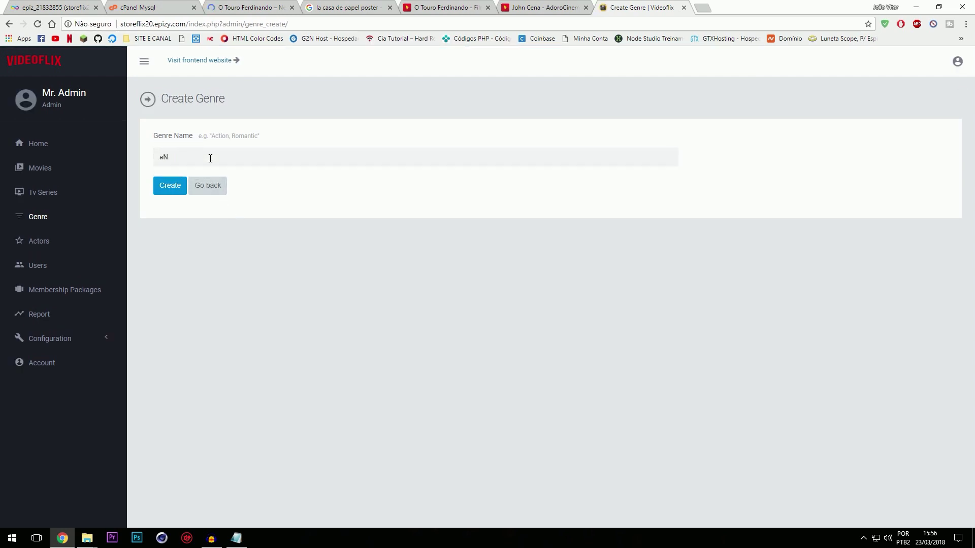
type("Anim")
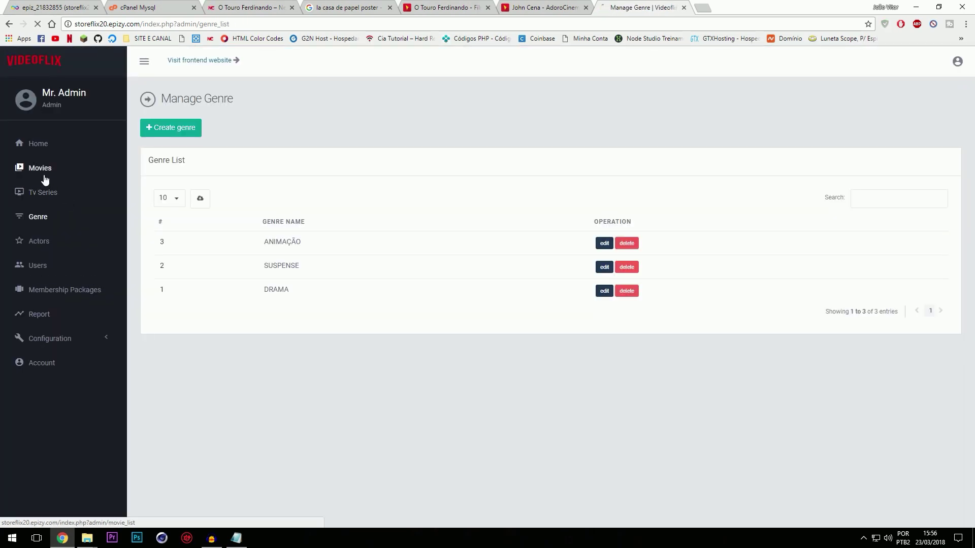
Step: Open a new Create movie form from the Videoflix Movies list
left_click(45, 179)
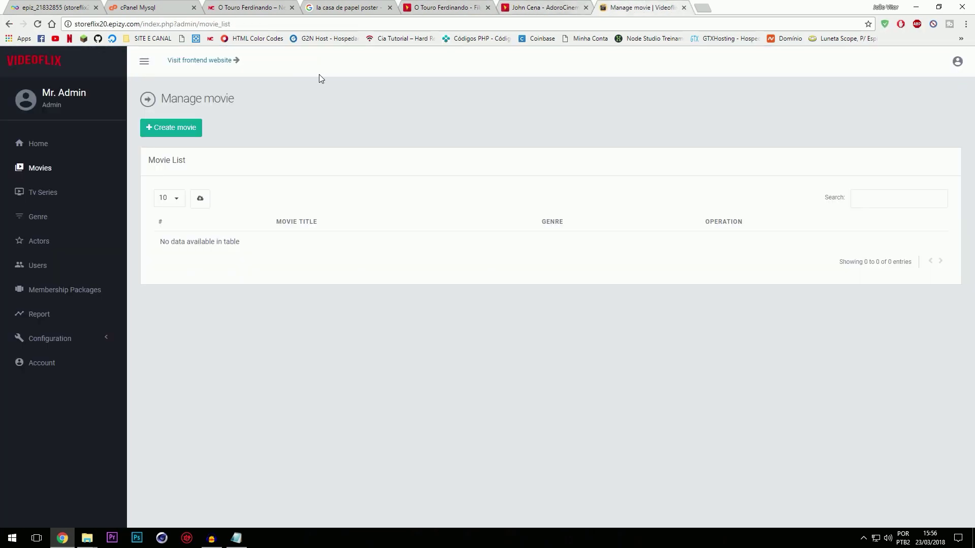
left_click(193, 132)
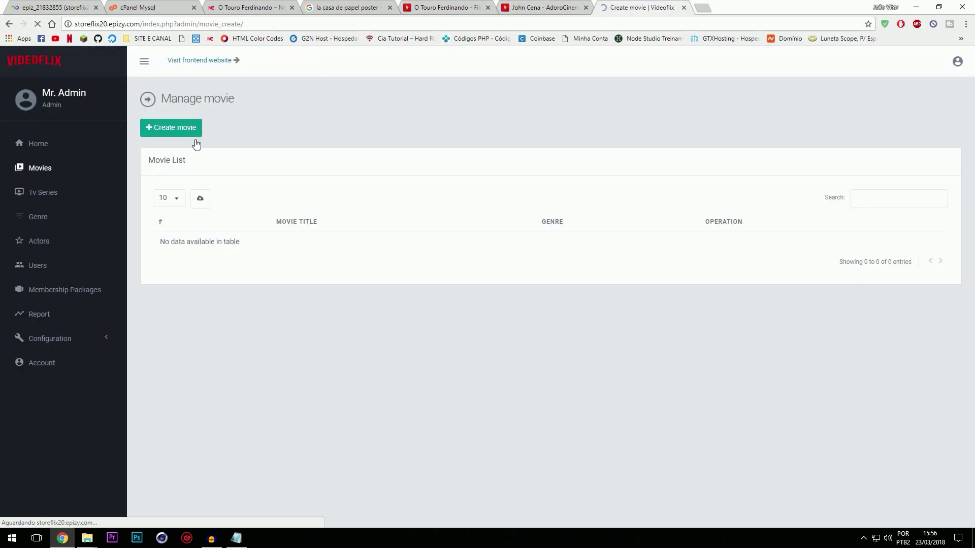
left_click(229, 156)
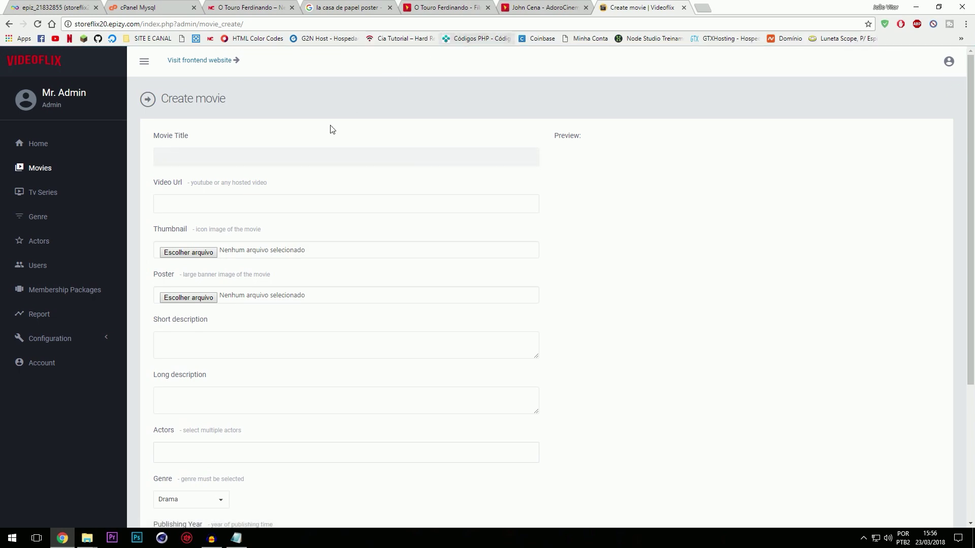
Step: Copy the title O TOURO FERDINANDO from AdoroCinema into Movie Title
left_click(443, 7)
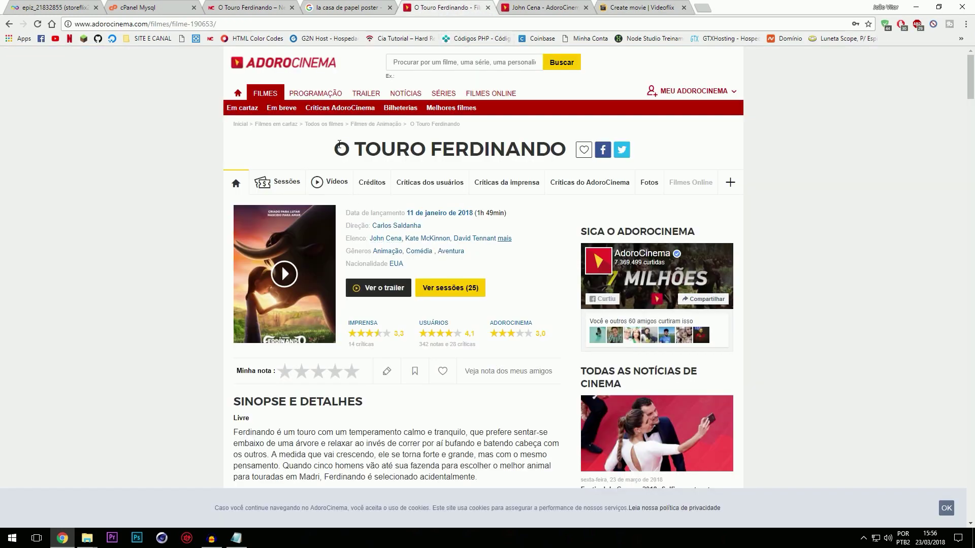
left_click_drag(339, 144, 559, 149)
left_click(628, 7)
type("O TOURO FERDINANDO")
left_click(223, 194)
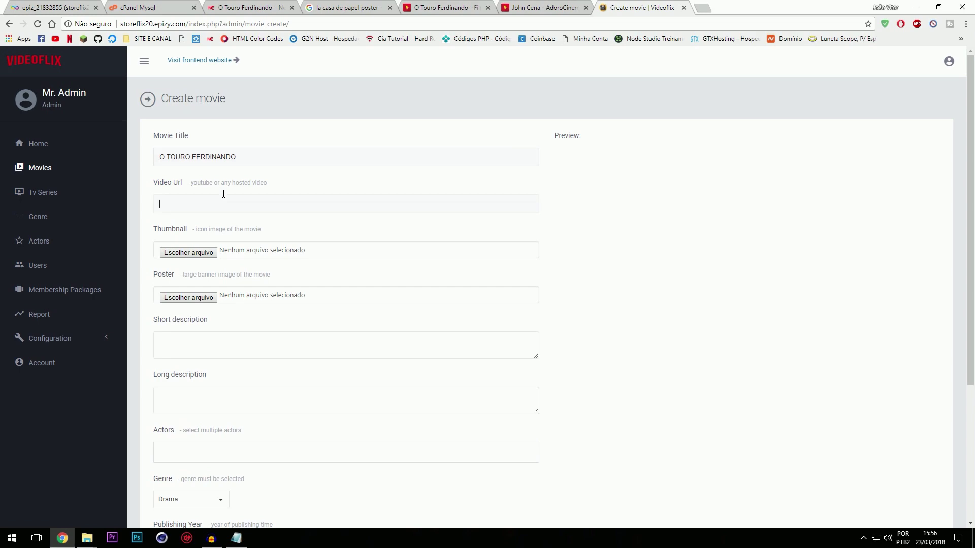
left_click(348, 7)
left_click(249, 7)
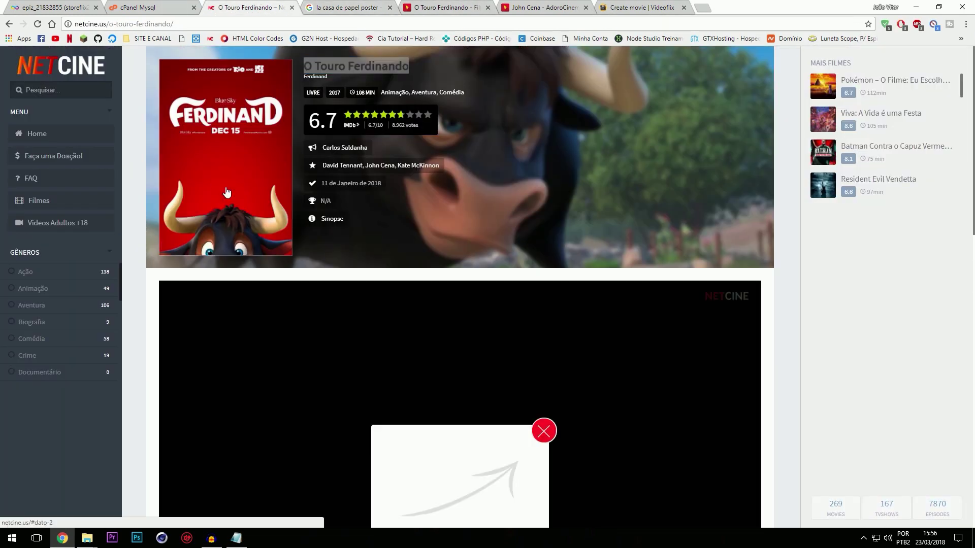
Step: Trace the embedded player's address in the NetCine page source
key("ctrl+u")
key("ctrl+f")
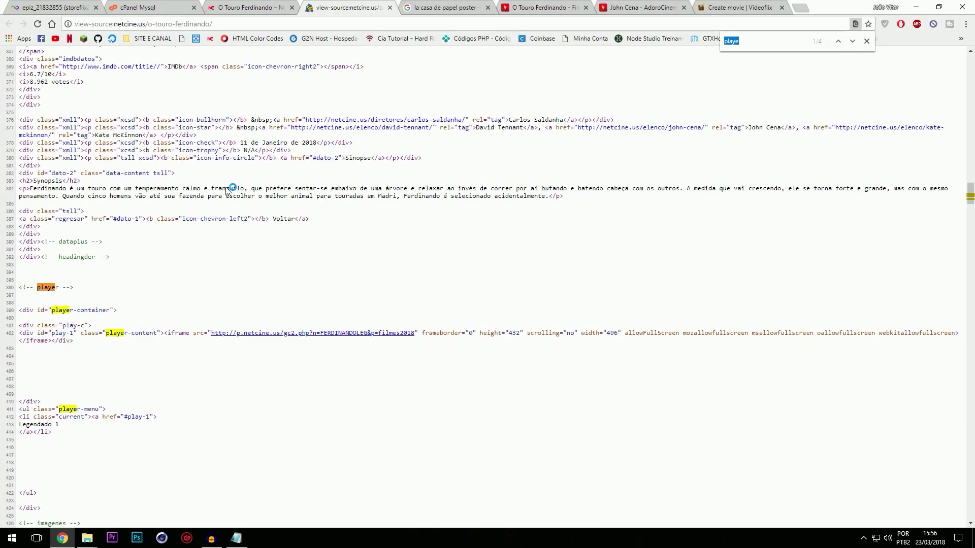
left_click(368, 338)
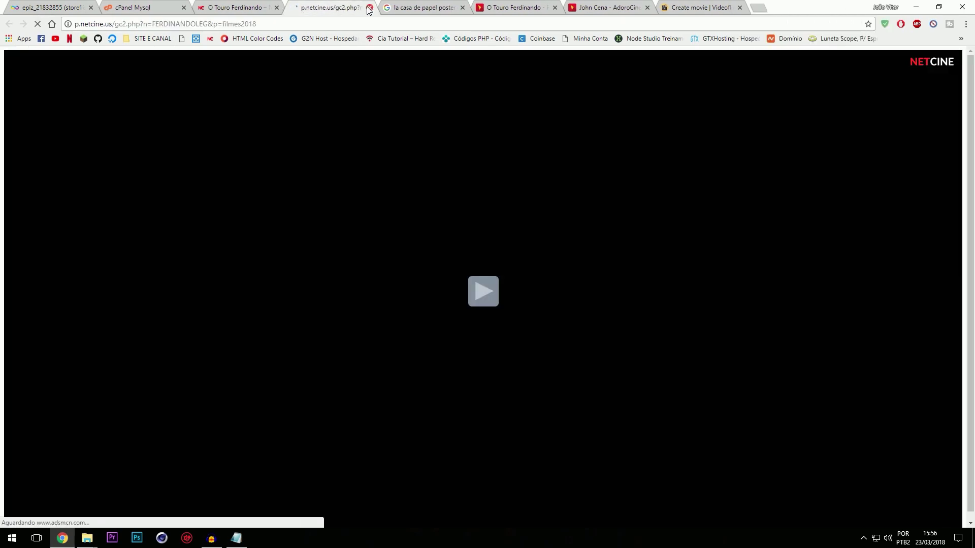
key("ctrl+u")
Step: Copy the FERDINANDOLEG-ALTO.mp4 URL from the video host source for the Video Url field
left_click(369, 8)
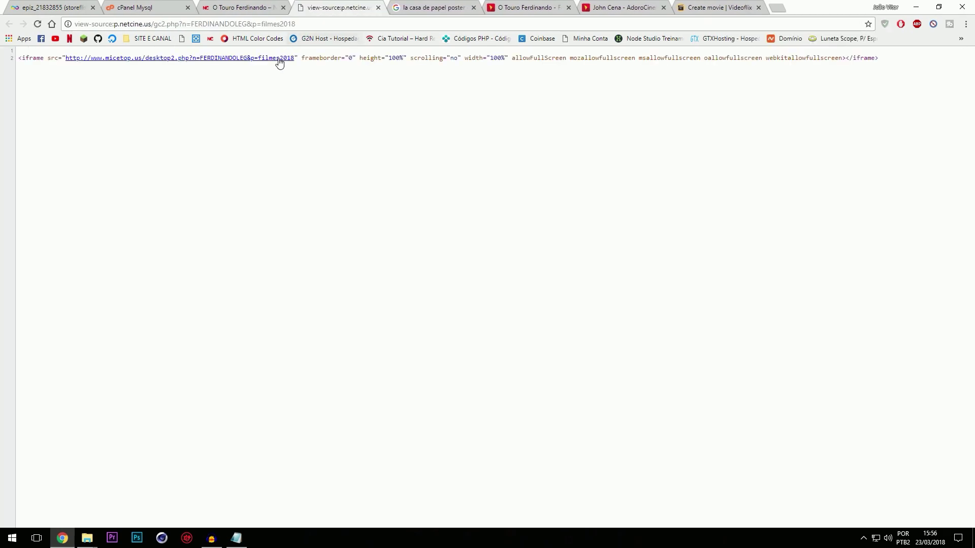
left_click(279, 60)
key("ctrl+u")
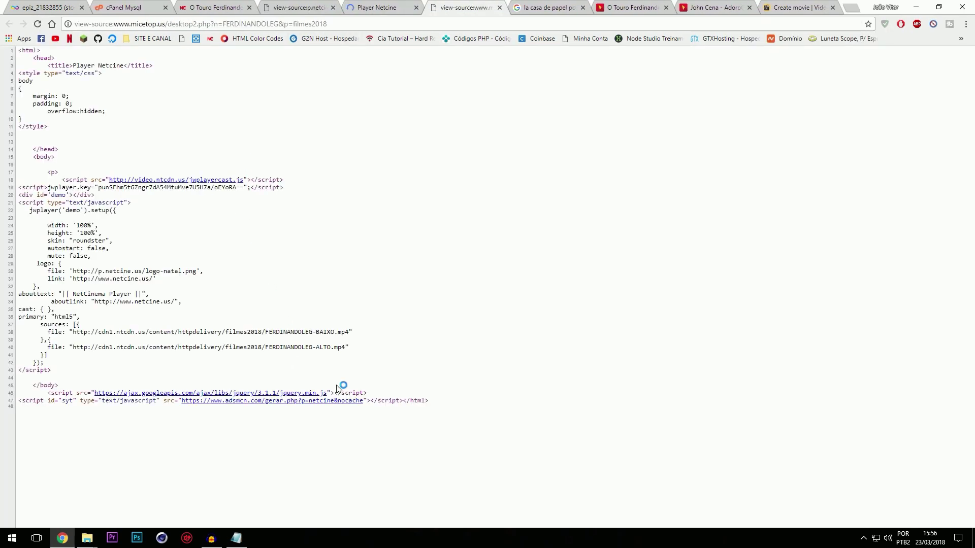
left_click_drag(346, 350, 80, 346)
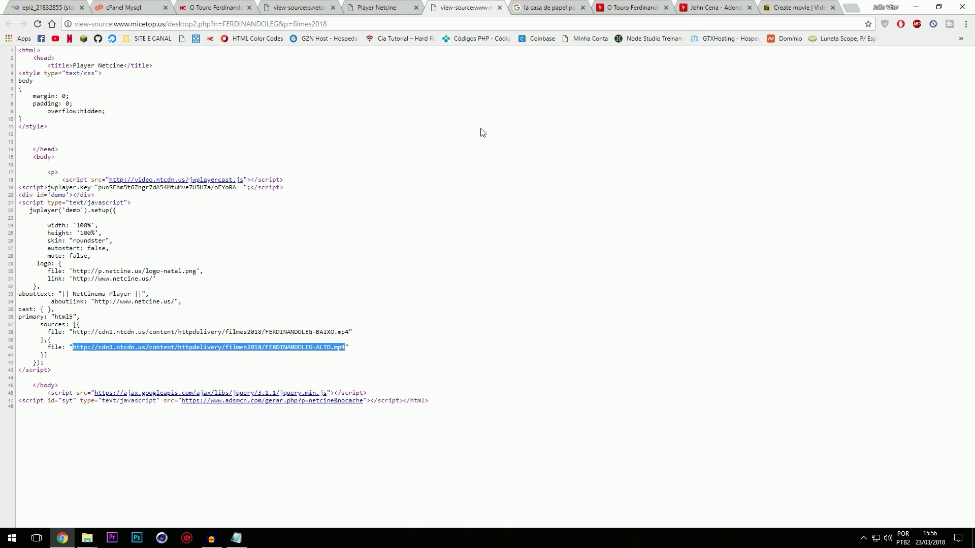
left_click(722, 5)
left_click(621, 6)
left_click(789, 6)
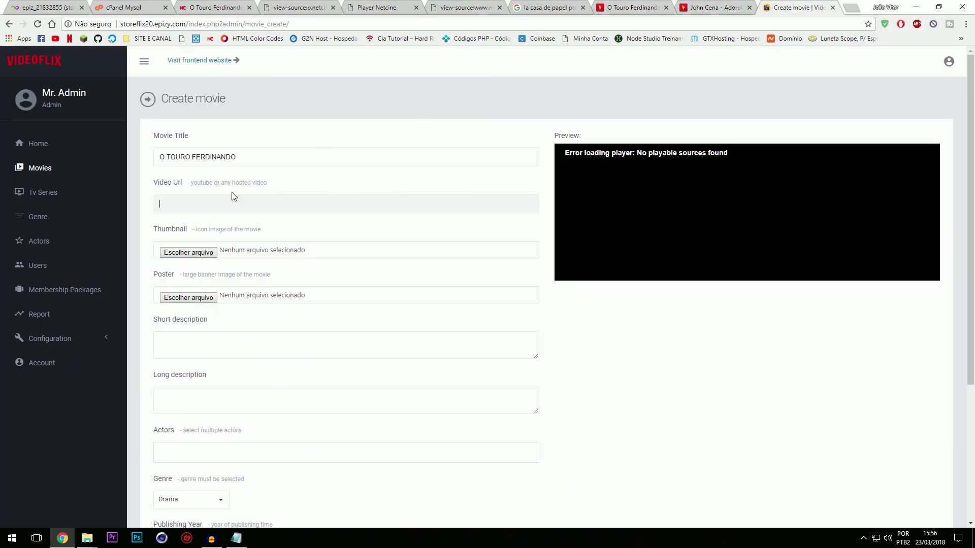
Step: Paste the FERDINANDOLEG-ALTO.mp4 address into the movie's Video Url
type("http://cdn1.ntcdn.us/content/httpdelivery/filmes2018/FERDINANDOLEG-ALTO.mp4")
left_click(195, 252)
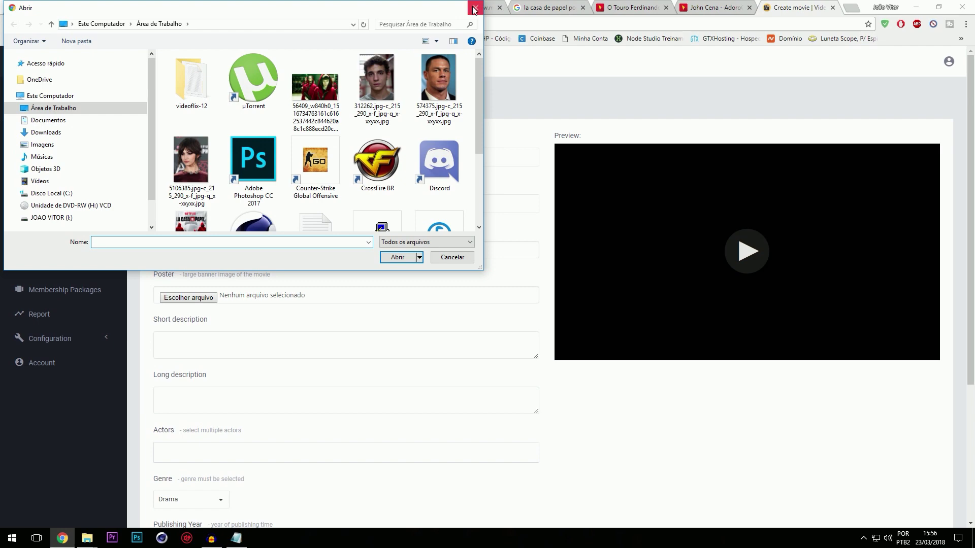
left_click(476, 9)
Step: Search Google Images for 'o touro ferdinando thumbnail' and save a bull image to the desktop
left_click(464, 7)
left_click(546, 7)
scroll(195, 67, "up", 2)
left_click_drag(195, 67, 6, 71)
type("o touro ferdinando t")
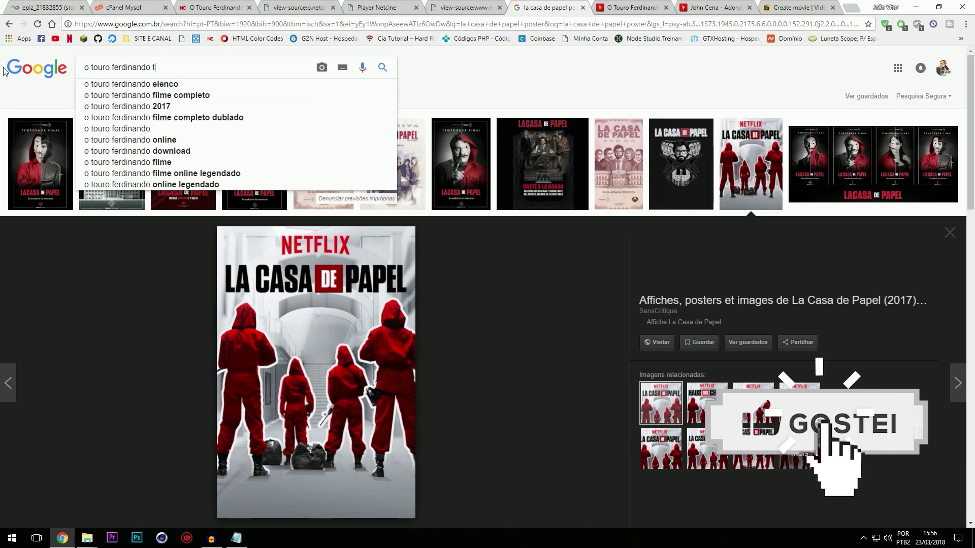
type("humbnail")
key("Return")
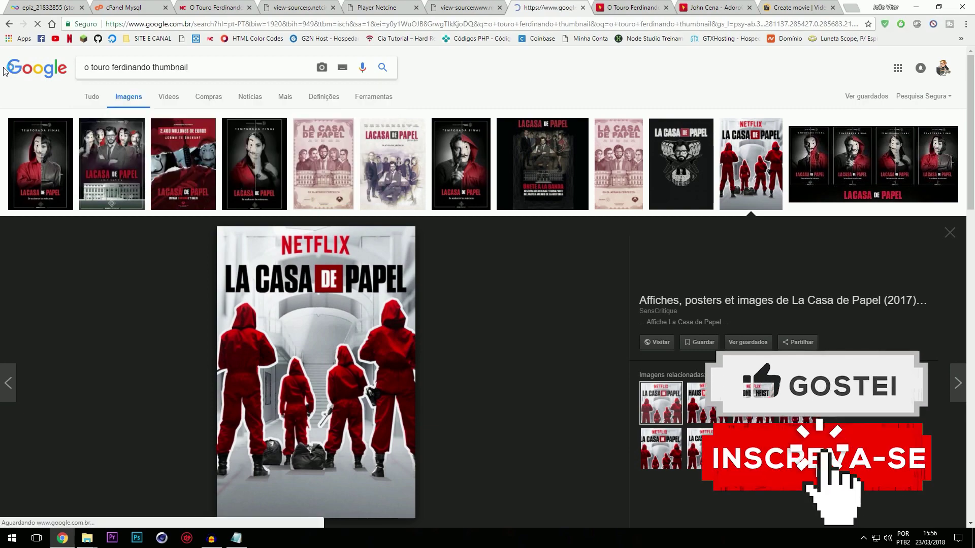
left_click(393, 223)
right_click(354, 259)
left_click(396, 341)
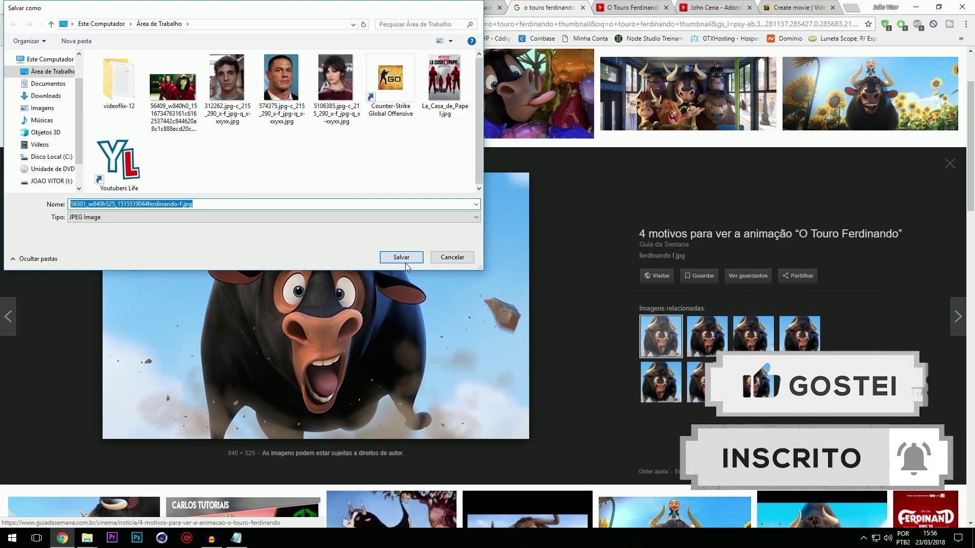
left_click(405, 262)
Step: Search 'o touro ferdinando poster' and save the first poster image to the desktop
left_click_drag(153, 68, 321, 68)
type("poster")
key("Return")
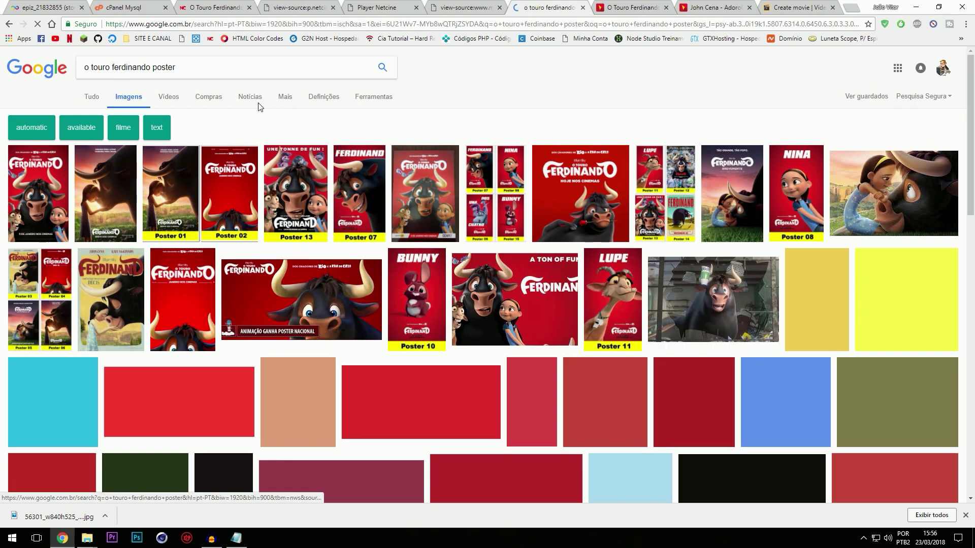
left_click(51, 193)
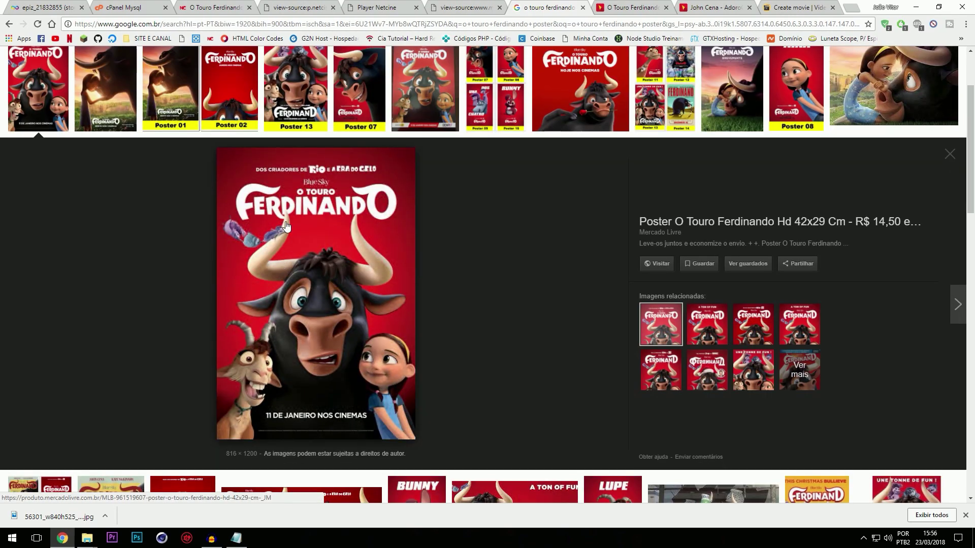
right_click(291, 226)
left_click(337, 314)
left_click(390, 262)
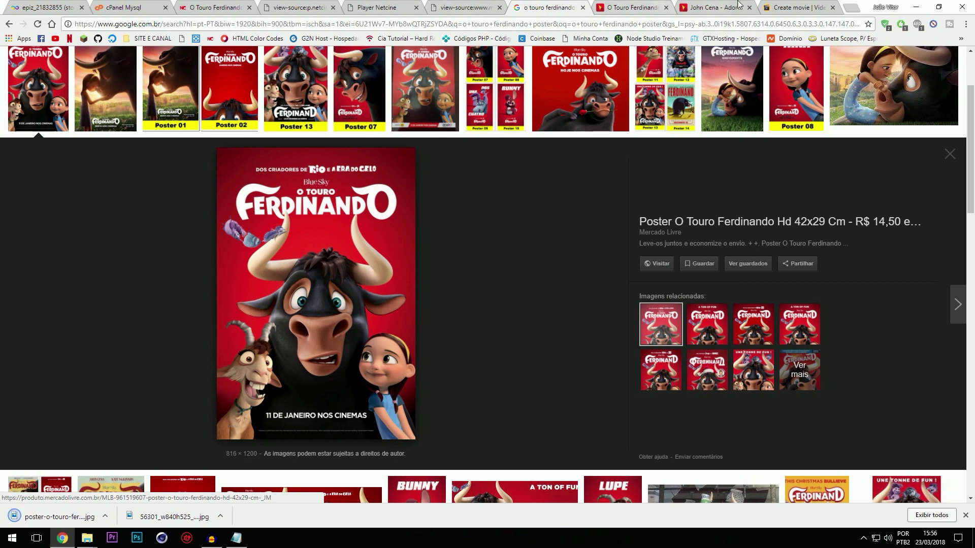
left_click(798, 7)
left_click(203, 252)
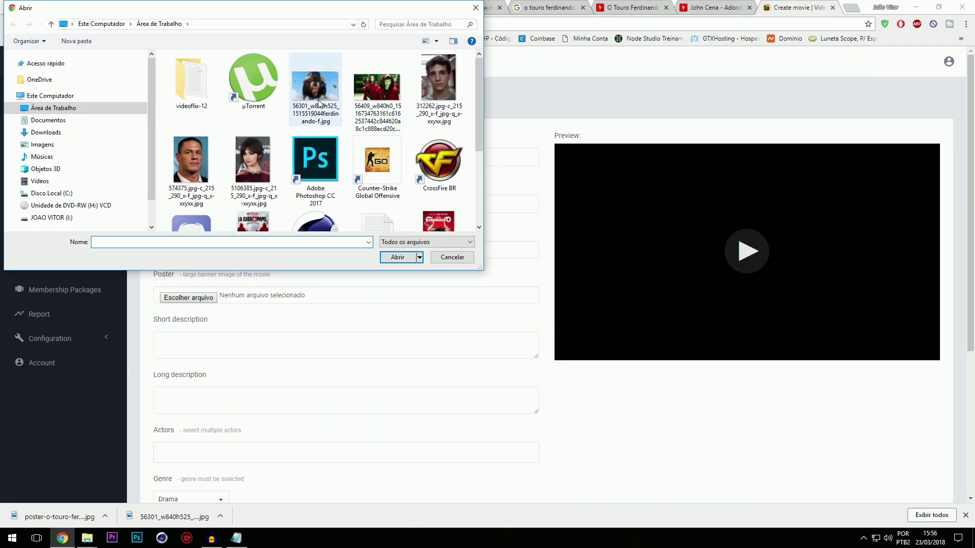
Step: Attach the downloaded bull image as Thumbnail and the poster JPG as Poster
double_click(333, 106)
left_click(193, 295)
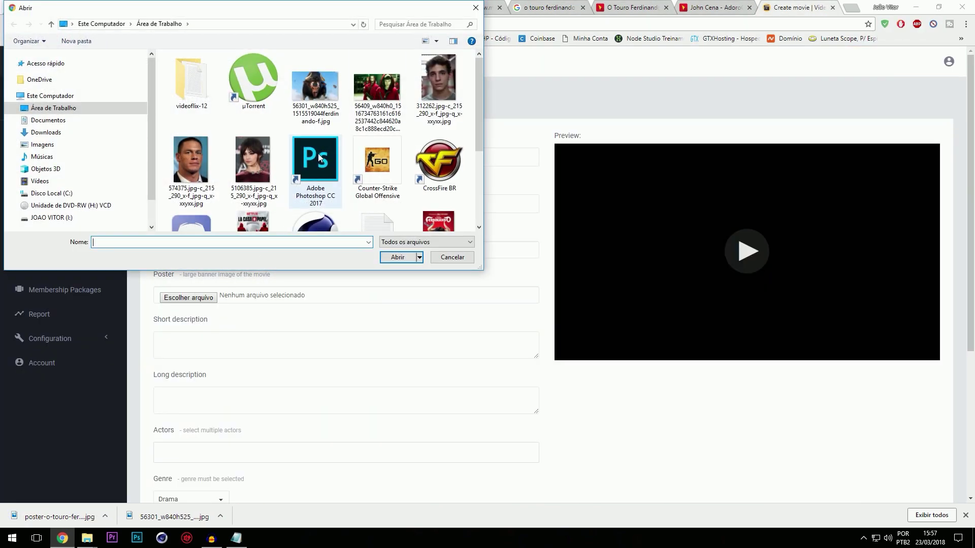
scroll(397, 171, "down", 2)
double_click(438, 109)
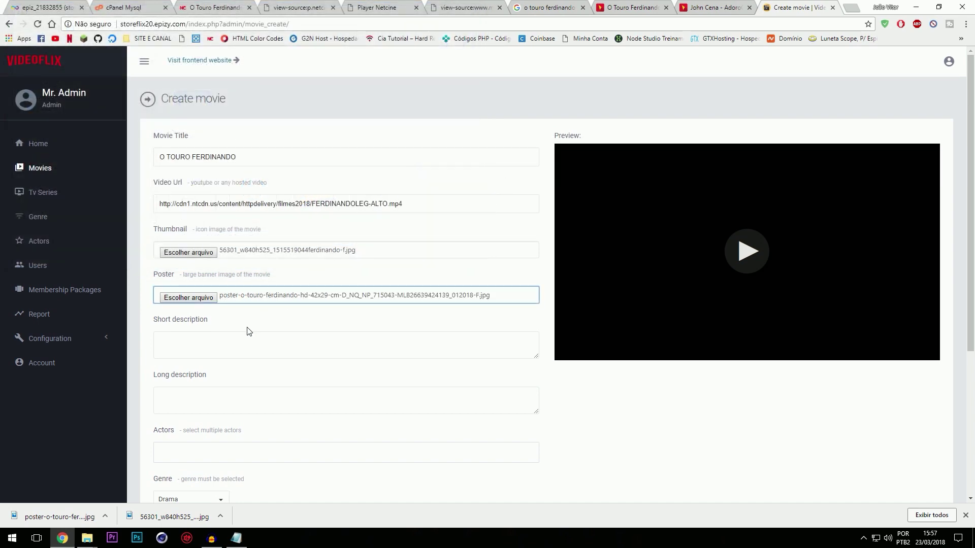
Step: Fill Short description with the first sentence of AdoroCinema's synopsis
left_click(632, 7)
scroll(237, 332, "down", 2)
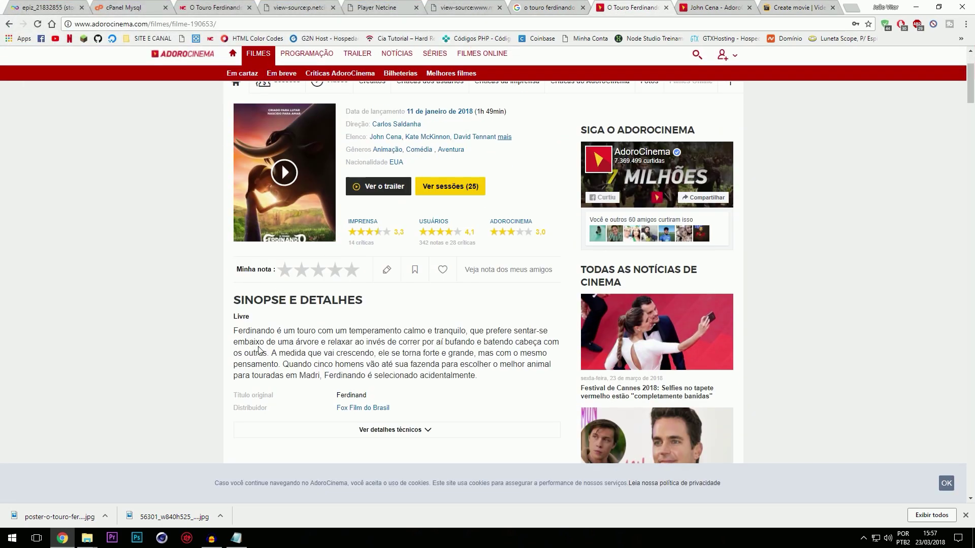
left_click_drag(234, 332, 269, 353)
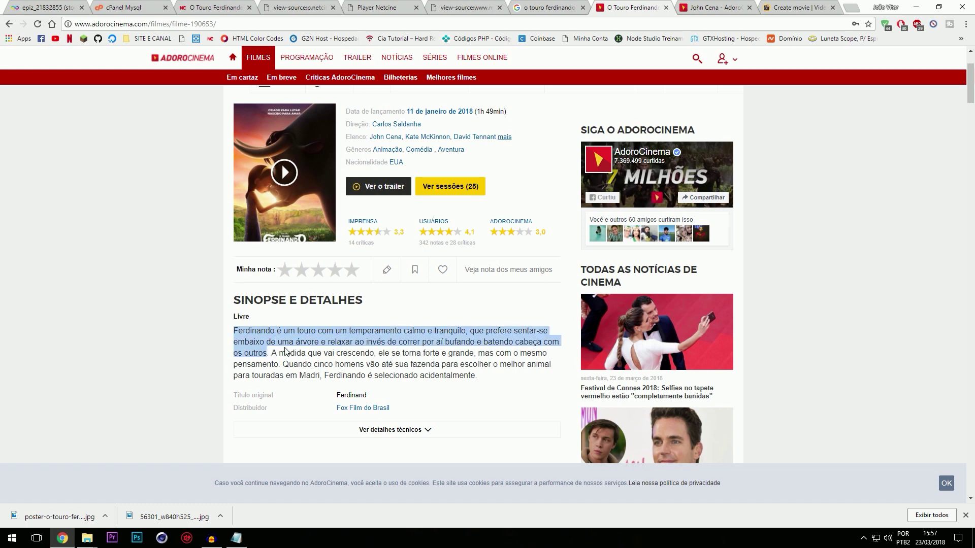
left_click(807, 7)
left_click(267, 339)
key("ctrl+shift+Tab")
key("ctrl+shift+Tab")
Step: Paste the full AdoroCinema synopsis paragraph into Long description
left_click(233, 332)
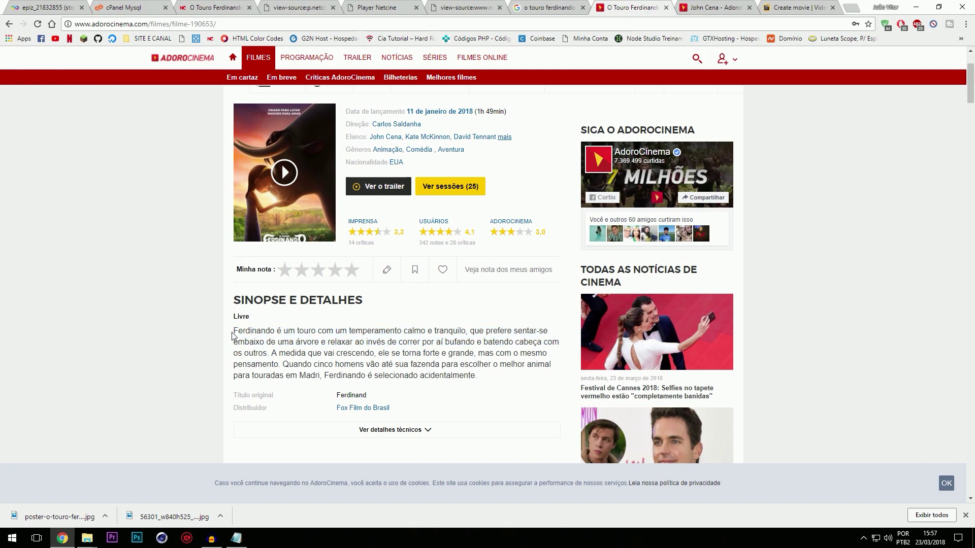
left_click_drag(236, 332, 477, 377)
left_click(269, 339)
left_click_drag(233, 332, 475, 376)
key("ctrl+c")
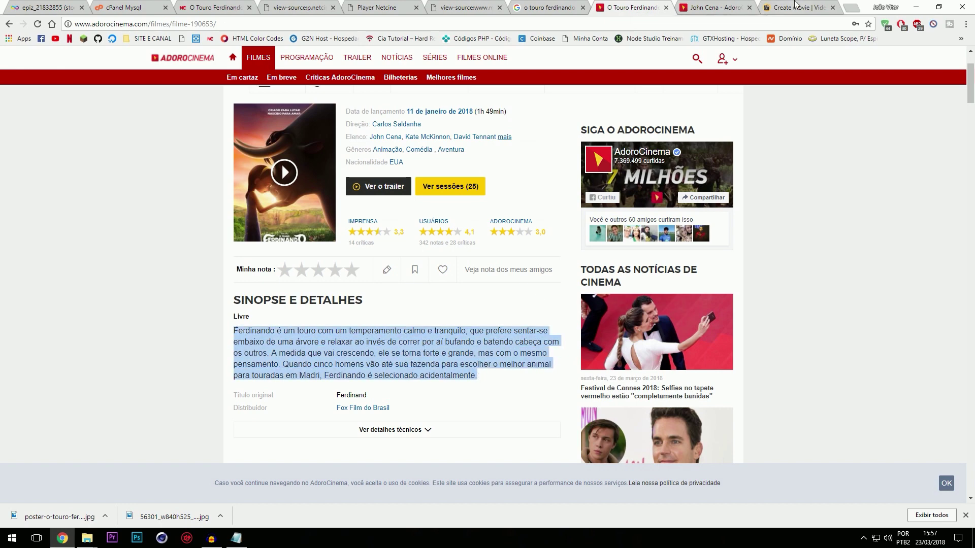
left_click(796, 6)
left_click(254, 399)
key("ctrl+v")
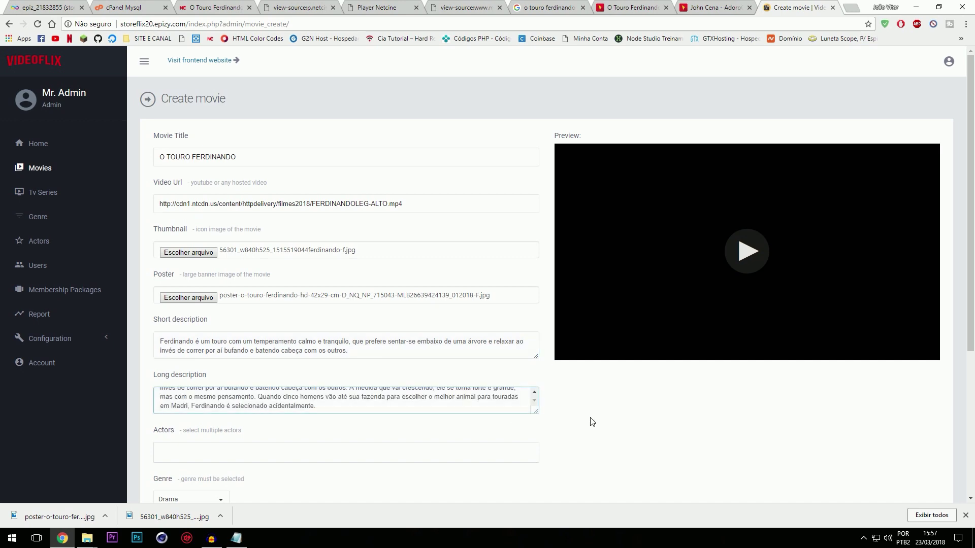
Step: Add actor JOHN CENA and set the genre to Animação
left_click(592, 421)
scroll(510, 393, "down", 3)
left_click(206, 295)
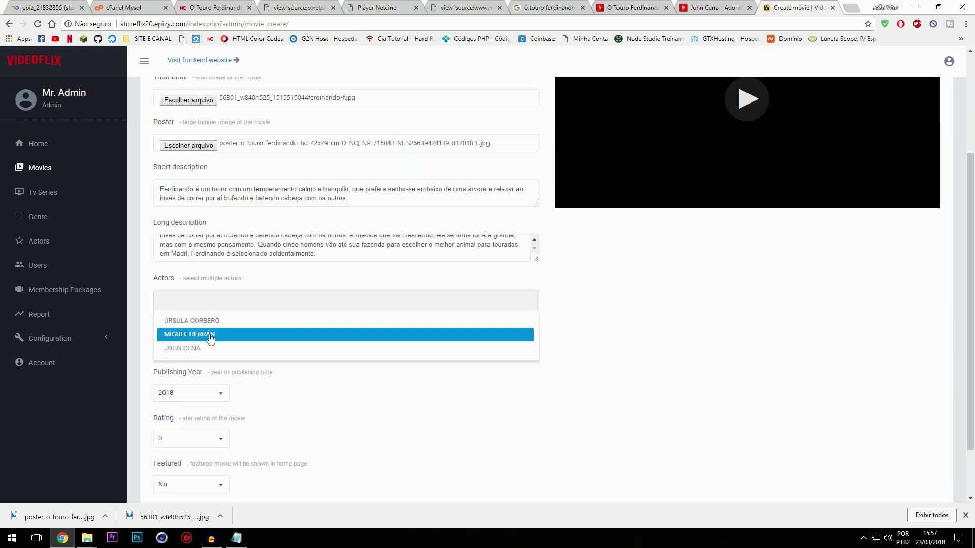
left_click(202, 349)
left_click(197, 352)
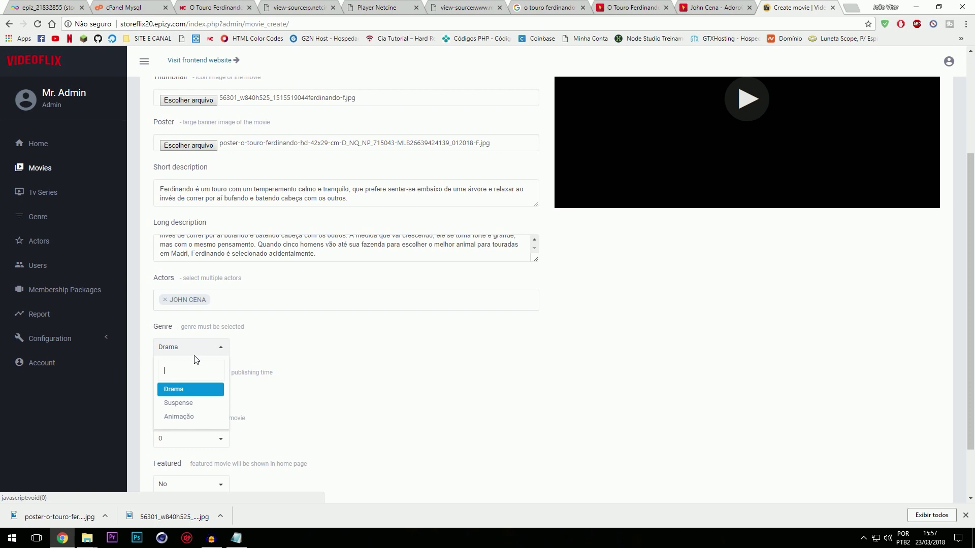
left_click(189, 417)
Step: Set rating 5 and Featured Yes, then submit with Create Movie
left_click(199, 438)
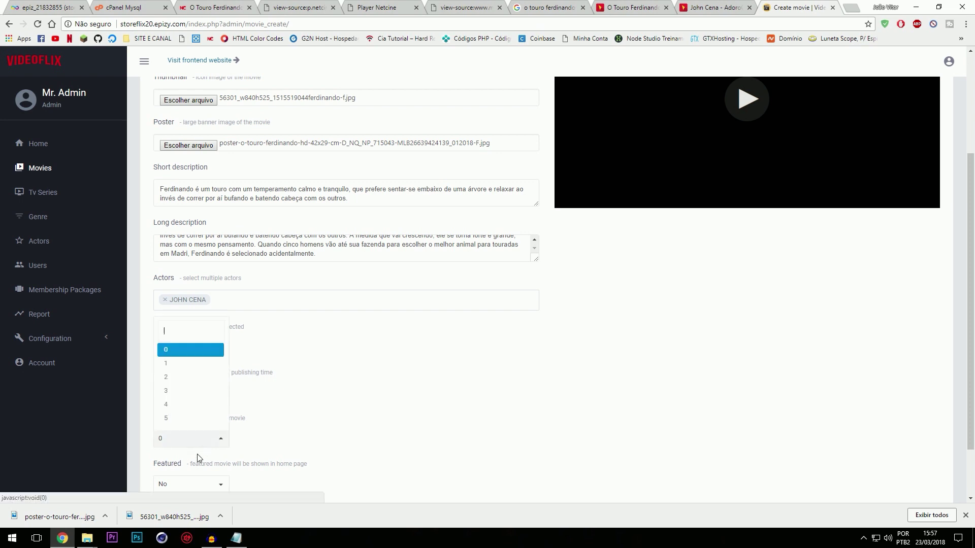
left_click(186, 421)
scroll(186, 426, "down", 2)
left_click(219, 417)
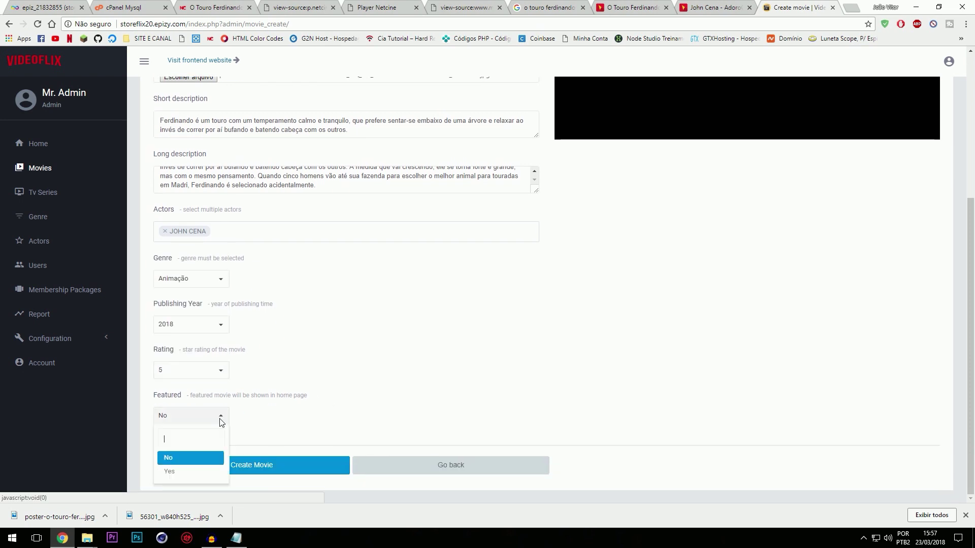
left_click(186, 473)
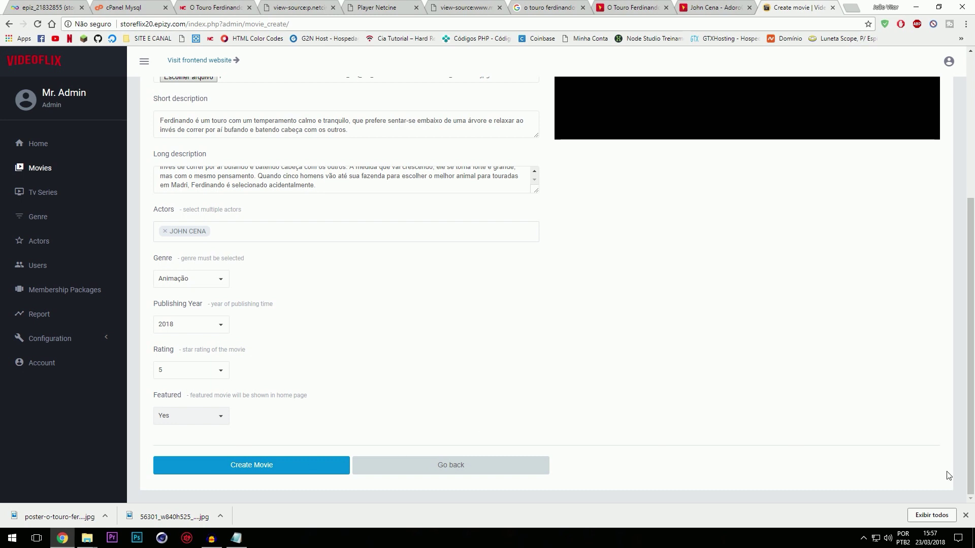
left_click(966, 514)
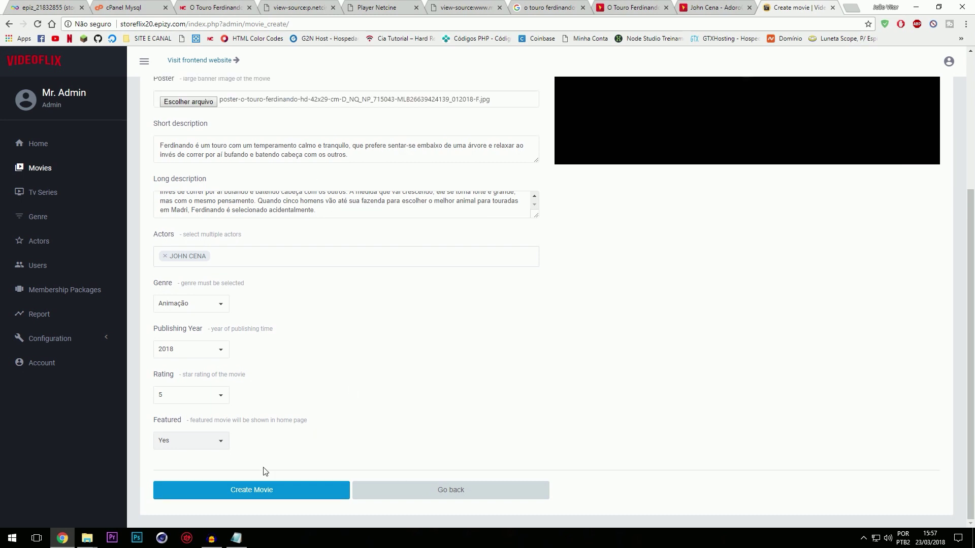
left_click(270, 490)
scroll(508, 310, "up", 2)
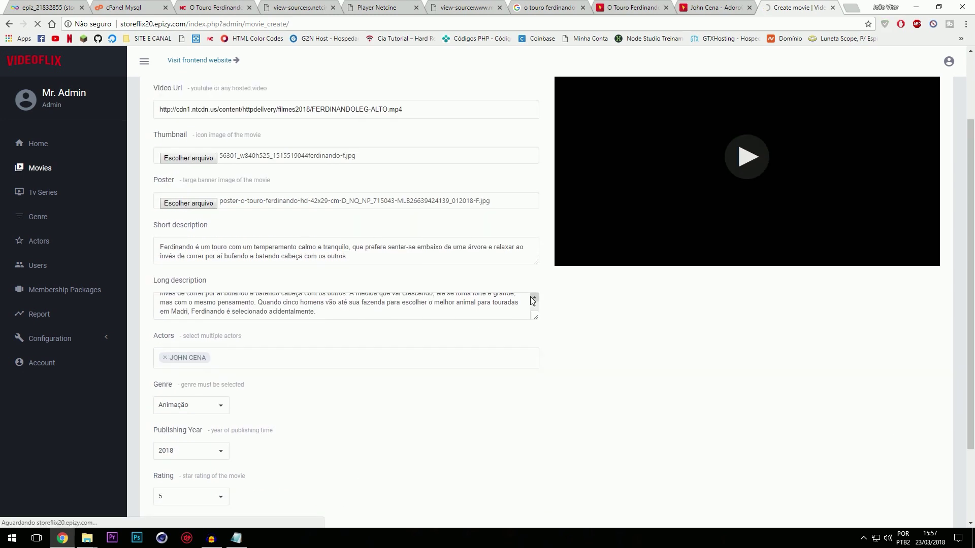
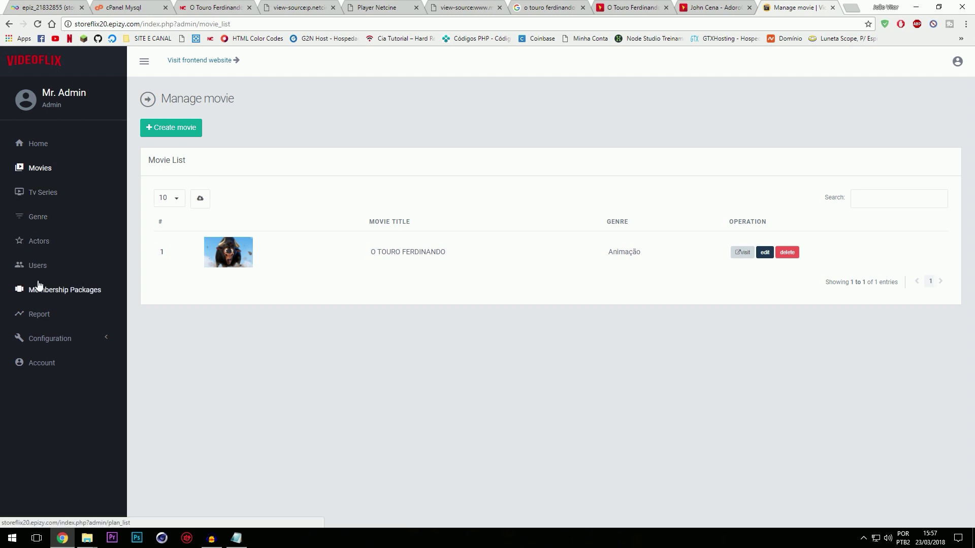
Step: Review the website name, Stripe key, Envato code and policy fields, then list the membership packages
left_click(26, 339)
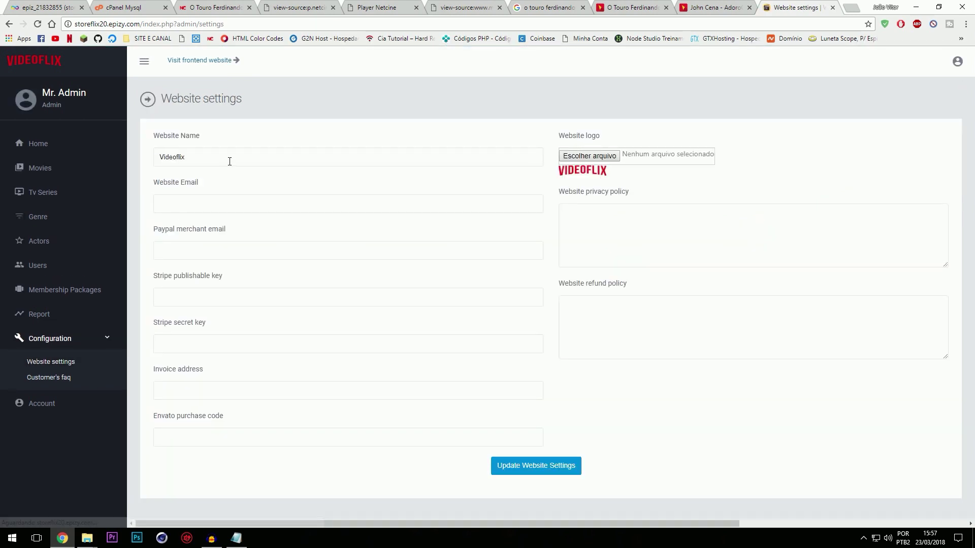
double_click(228, 159)
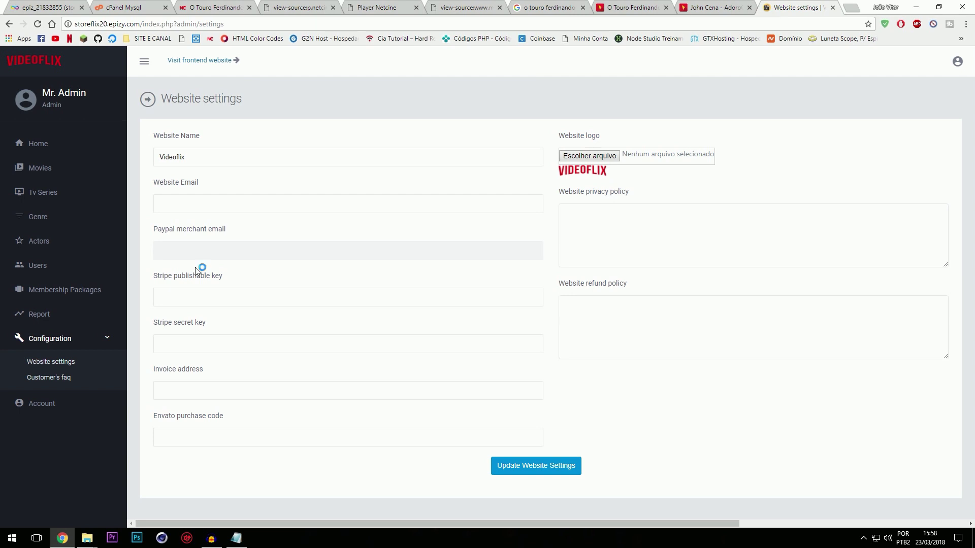
left_click(206, 302)
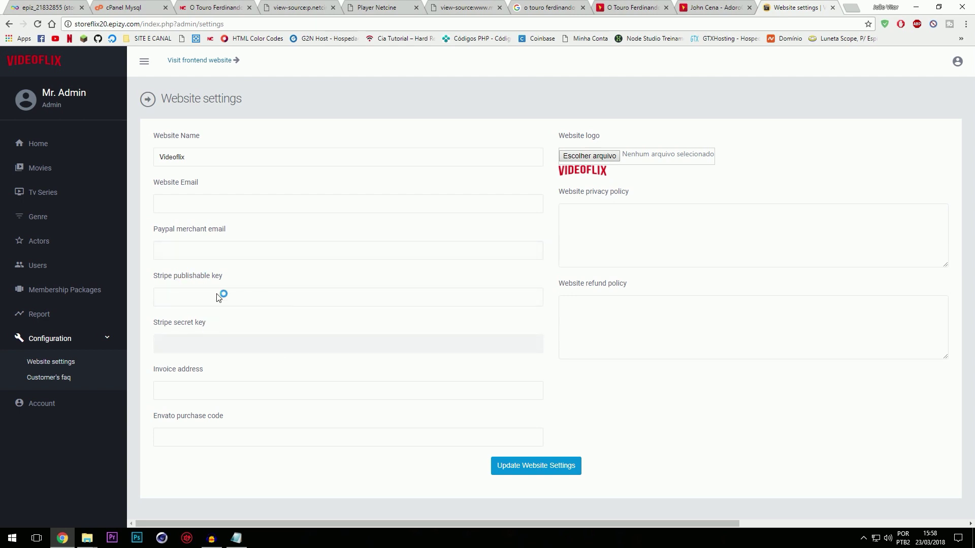
left_click(229, 436)
left_click(623, 331)
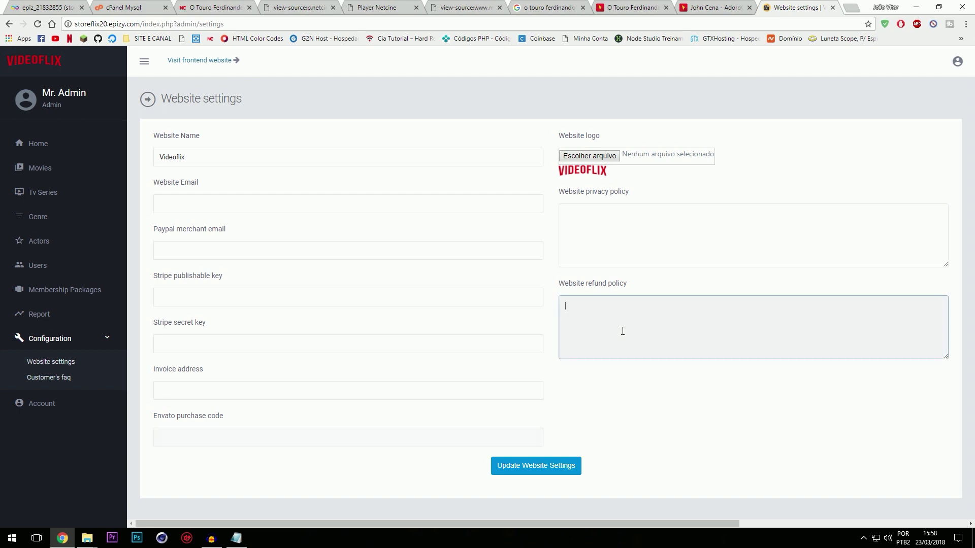
left_click(627, 223)
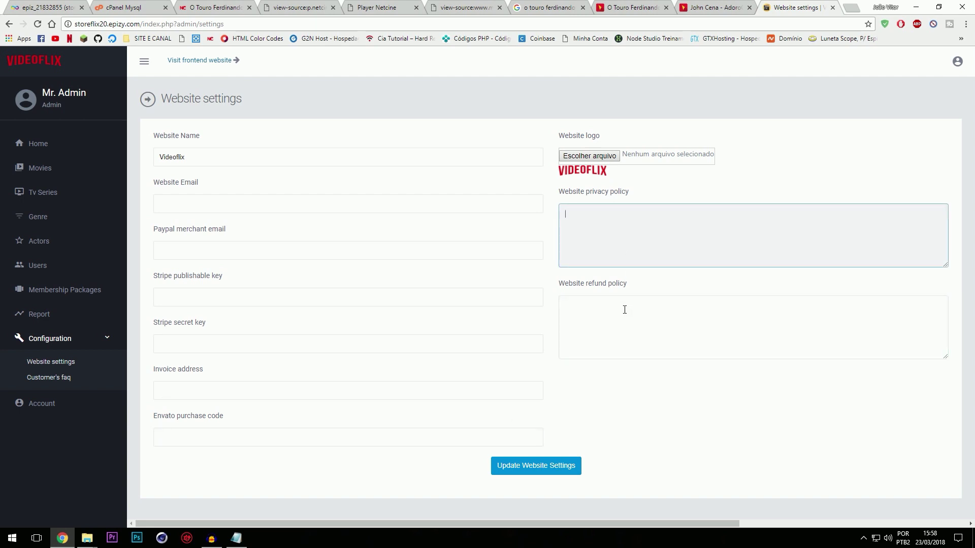
left_click(72, 295)
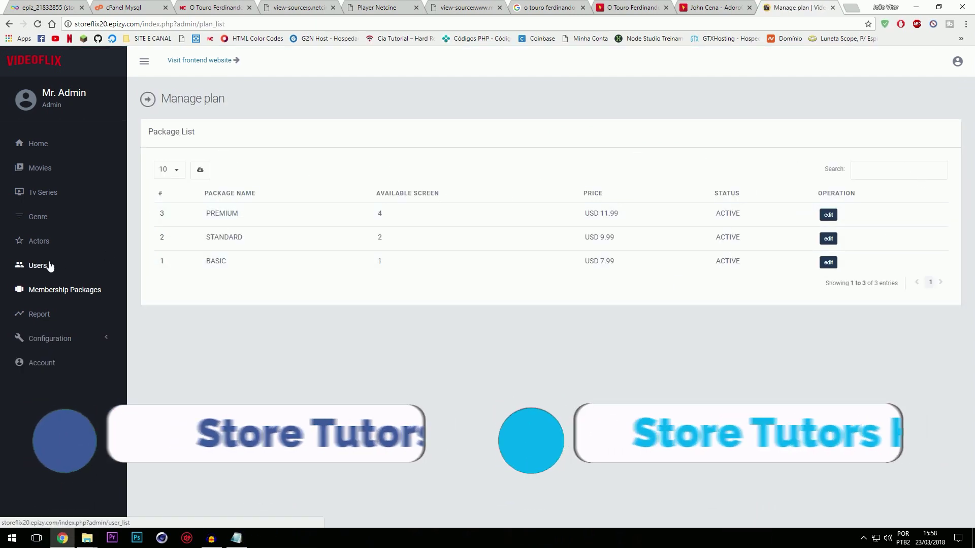
Step: Log out of the admin panel and go to the JOIN TODAY sign-up page
left_click(960, 71)
left_click(920, 104)
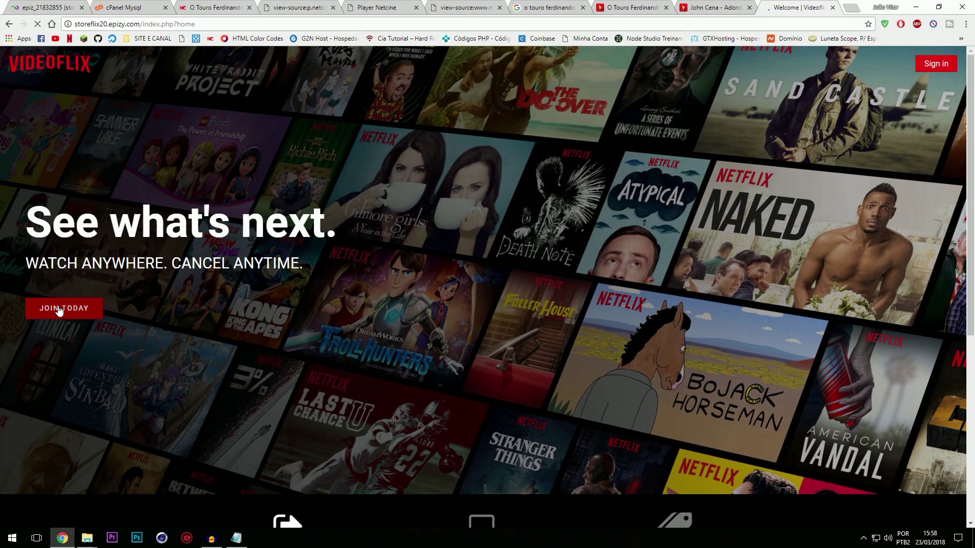
left_click(94, 307)
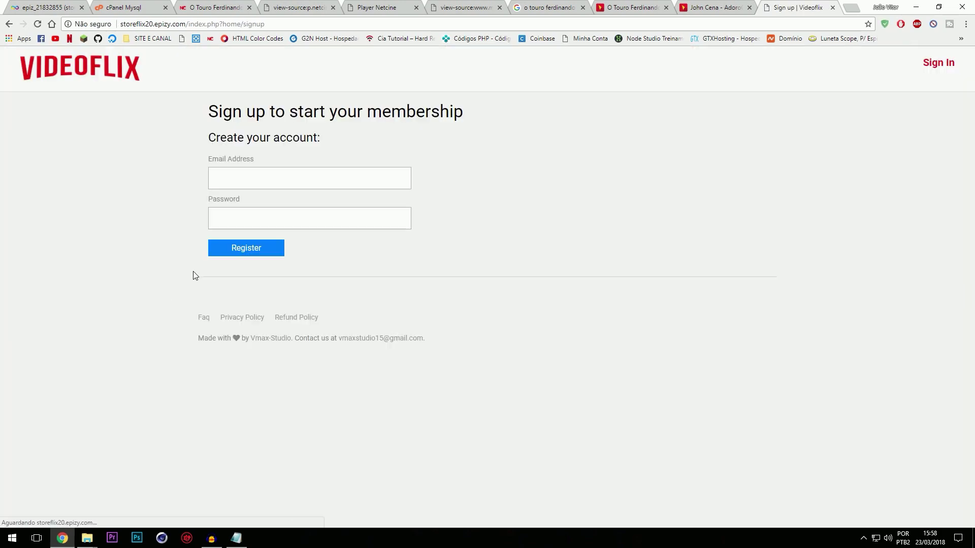
Step: Register a new member account with an e-mail address and password
left_click(248, 181)
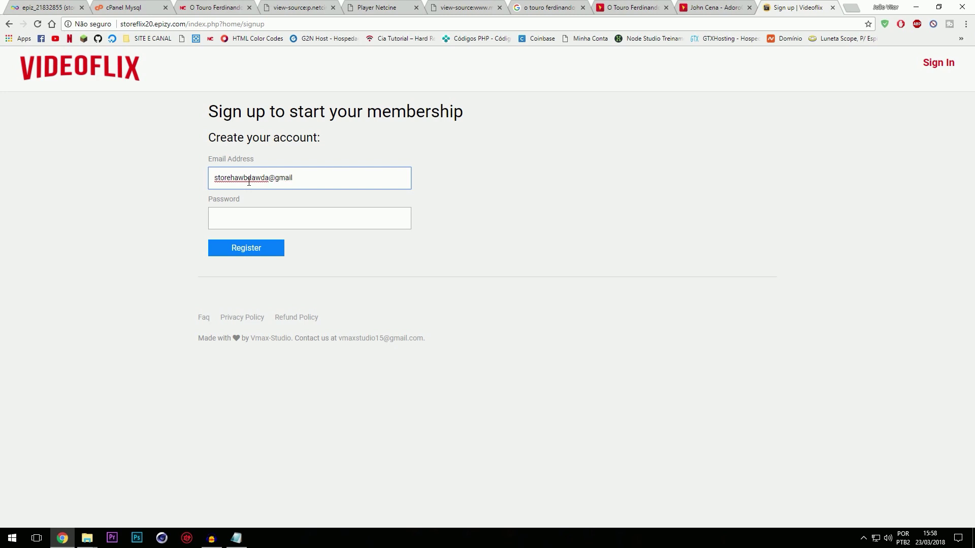
key("Tab")
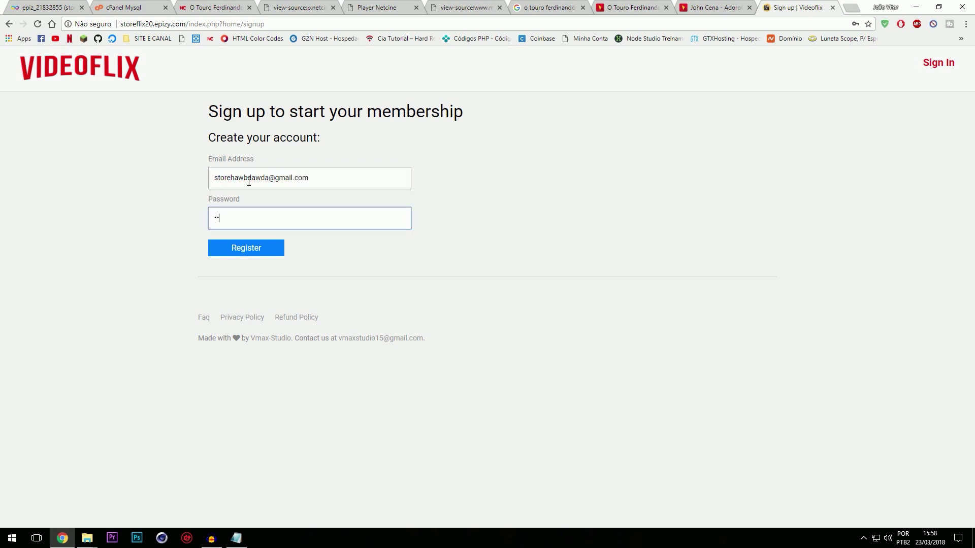
left_click(236, 251)
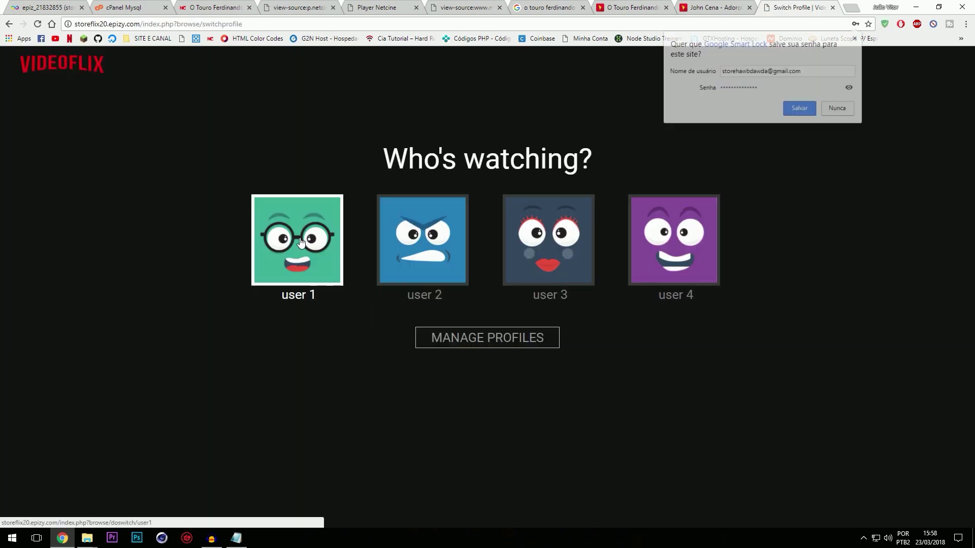
Step: As user 1, browse Tv Serial > Drama and open the La Casa de Papel series
left_click(297, 236)
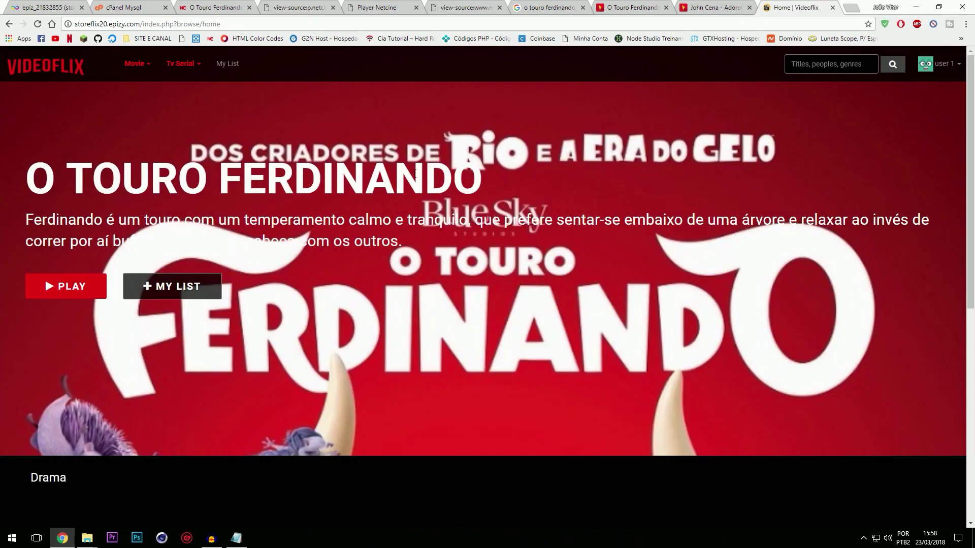
scroll(208, 252, "down", 6)
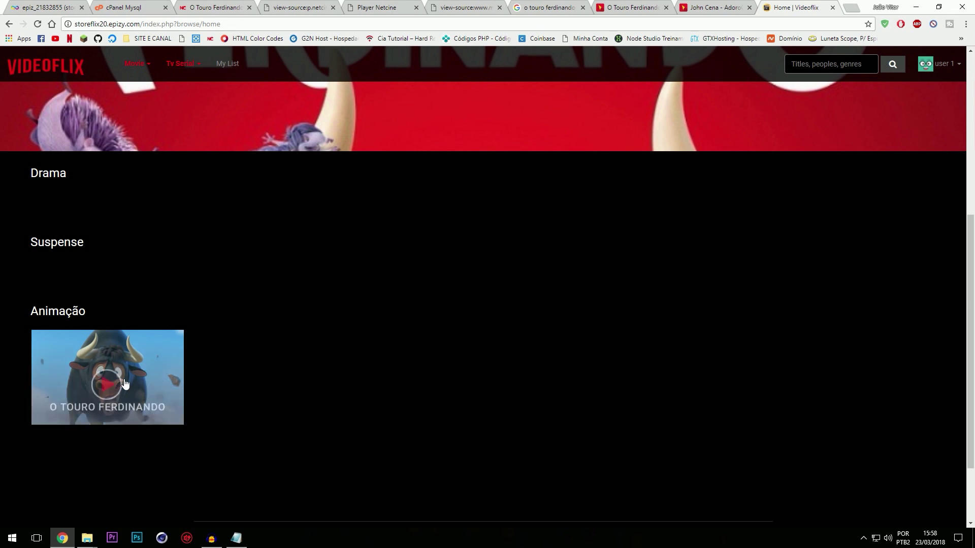
left_click(187, 71)
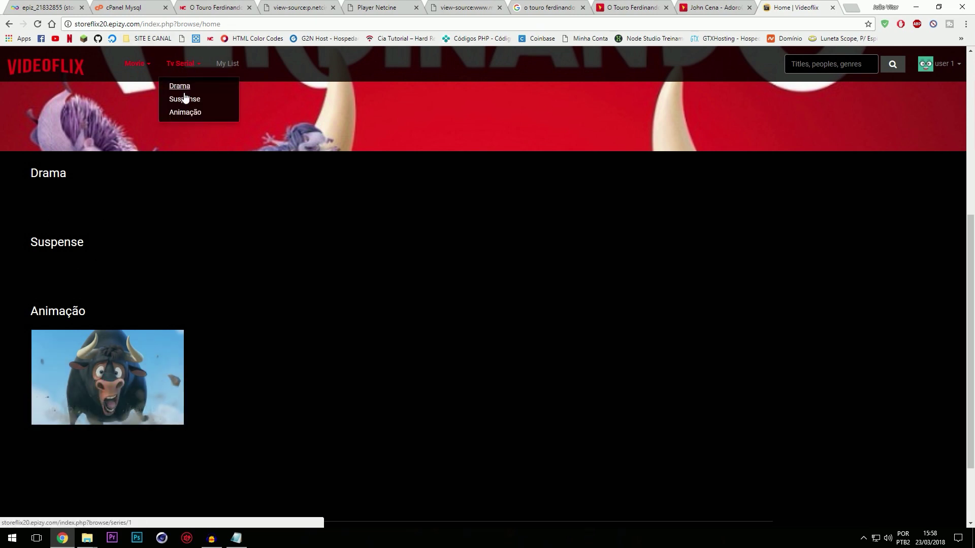
left_click(189, 90)
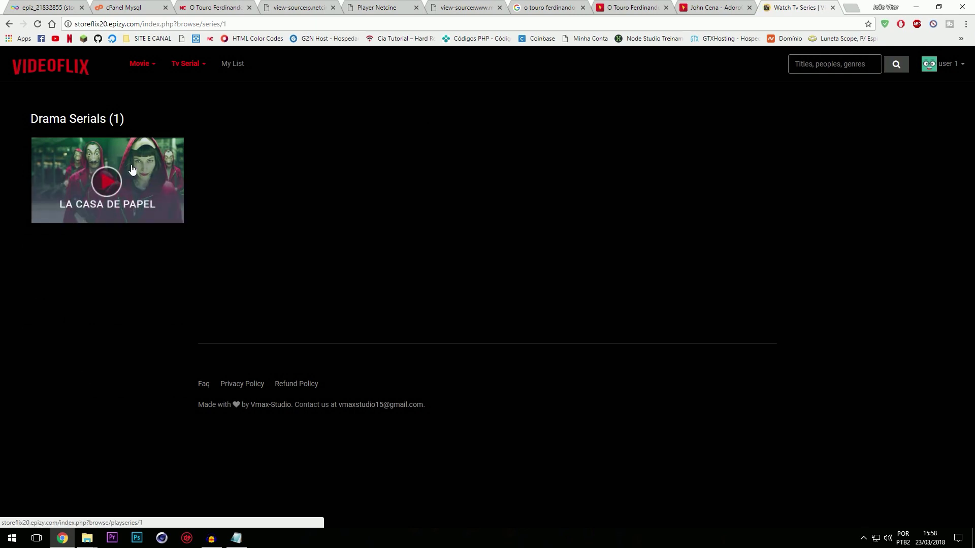
left_click(120, 177)
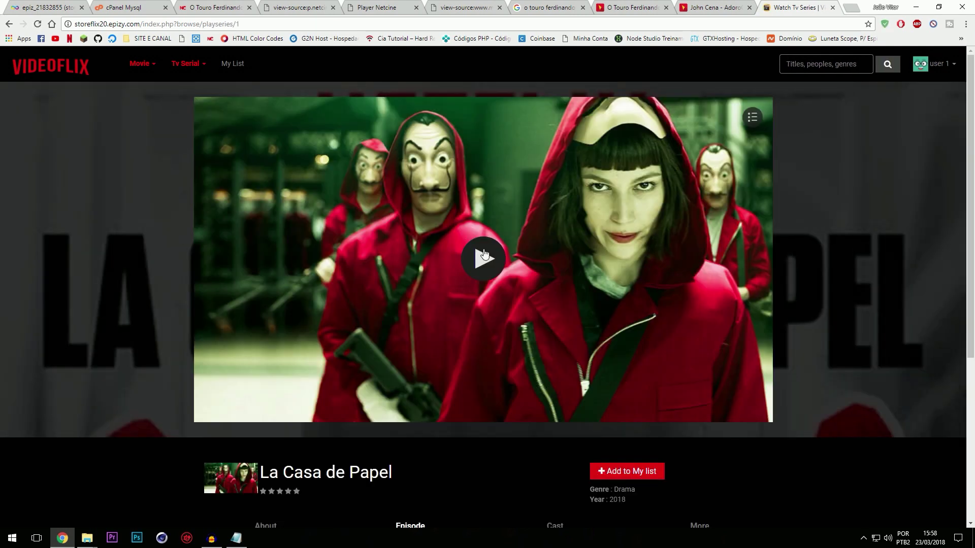
Step: Play the first episode, skip to near its end, then return to the home page
left_click(489, 251)
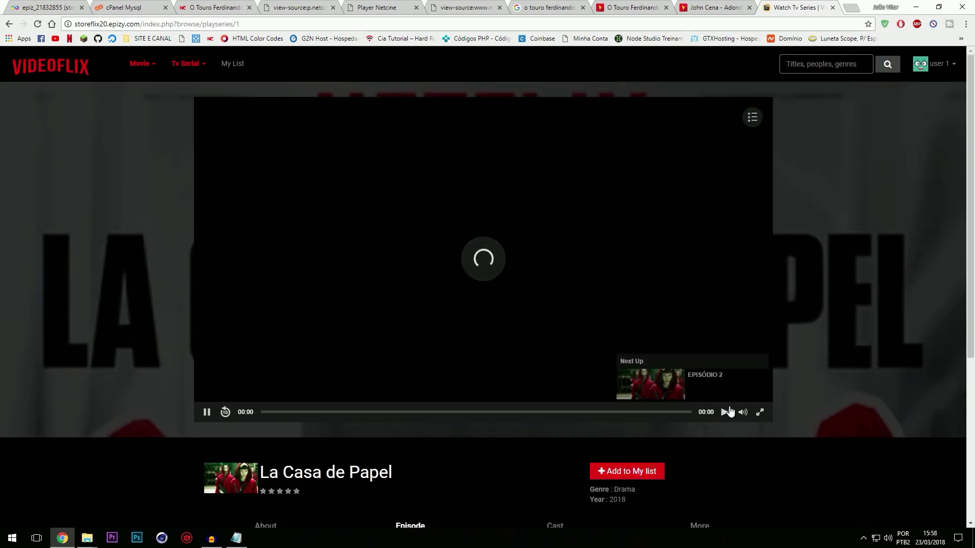
mouse_move(742, 415)
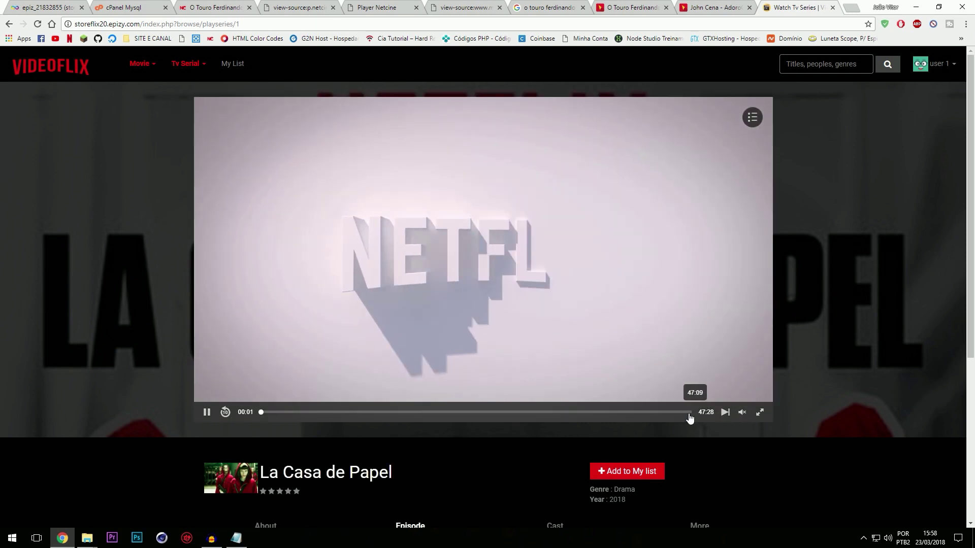
left_click(687, 416)
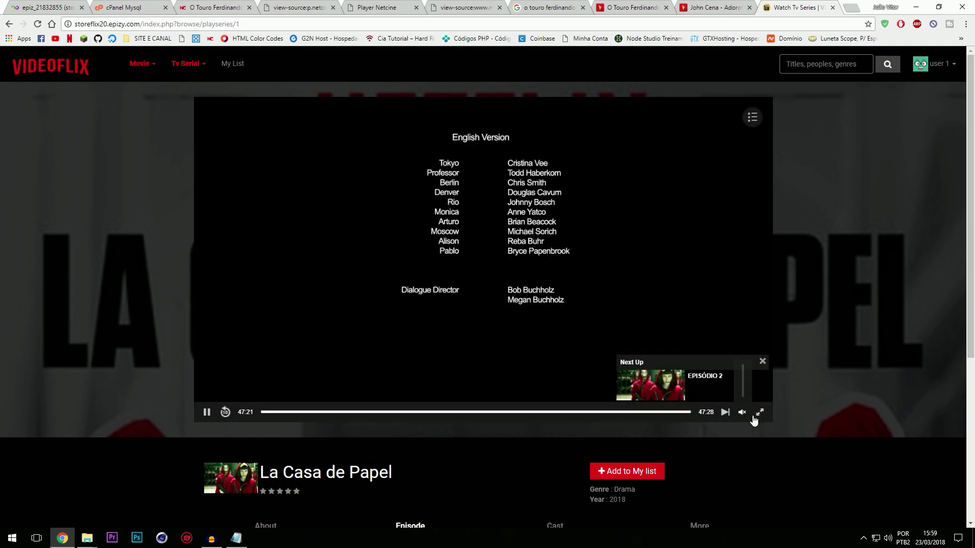
left_click(133, 72)
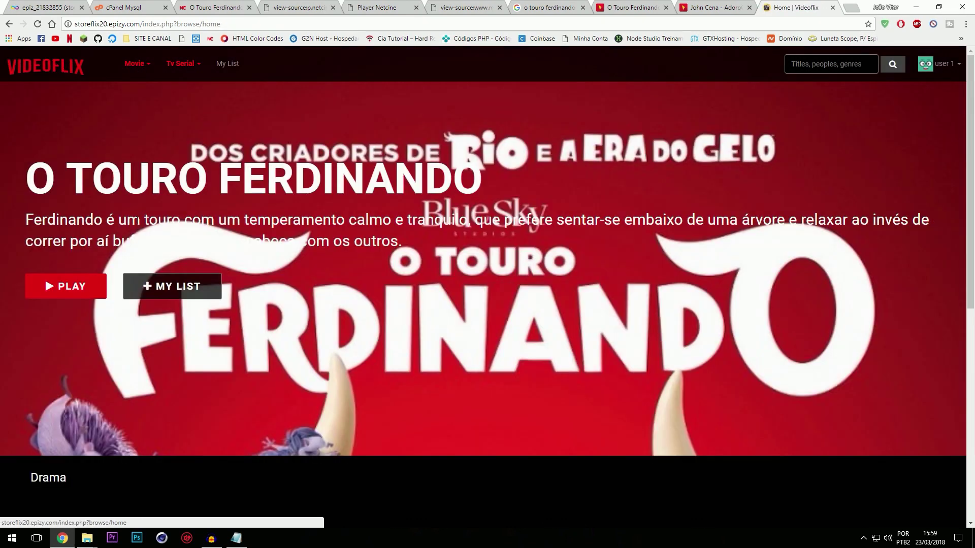
Step: Open O Touro Ferdinando and start playing it with the sound muted
scroll(131, 310, "down", 5)
scroll(126, 401, "up", 2)
scroll(122, 356, "down", 4)
left_click(120, 327)
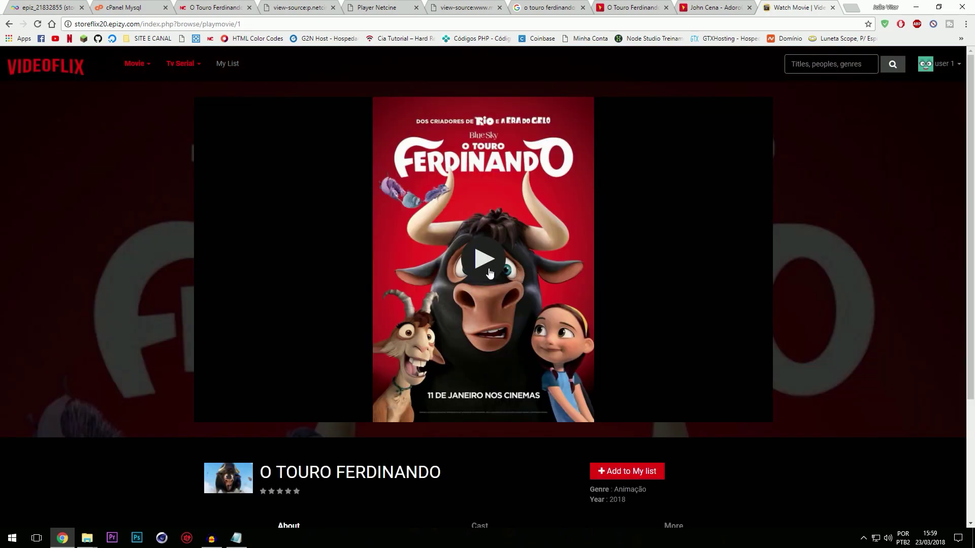
left_click(490, 273)
left_click(742, 413)
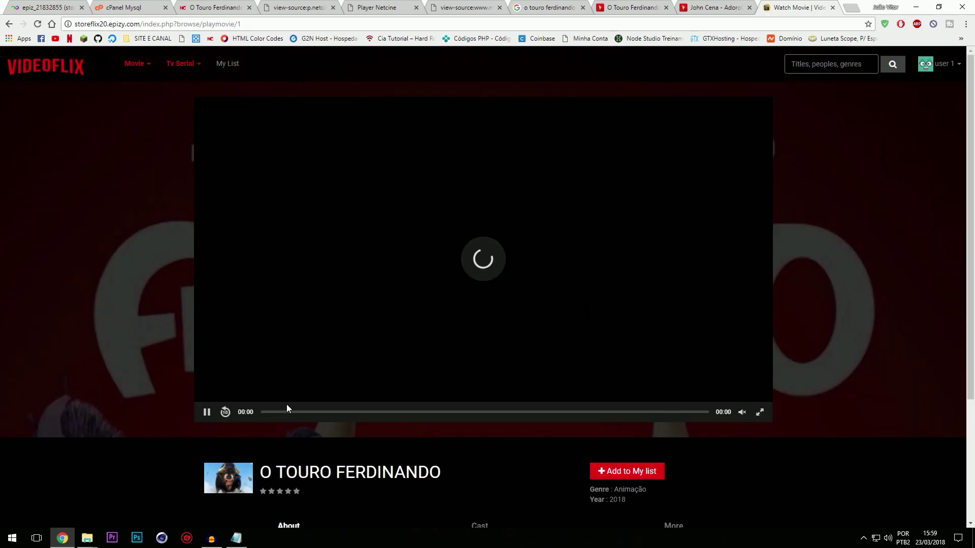
Step: Jump the film ahead to 1:25:43 and pause it there
scroll(428, 407, "down", 2)
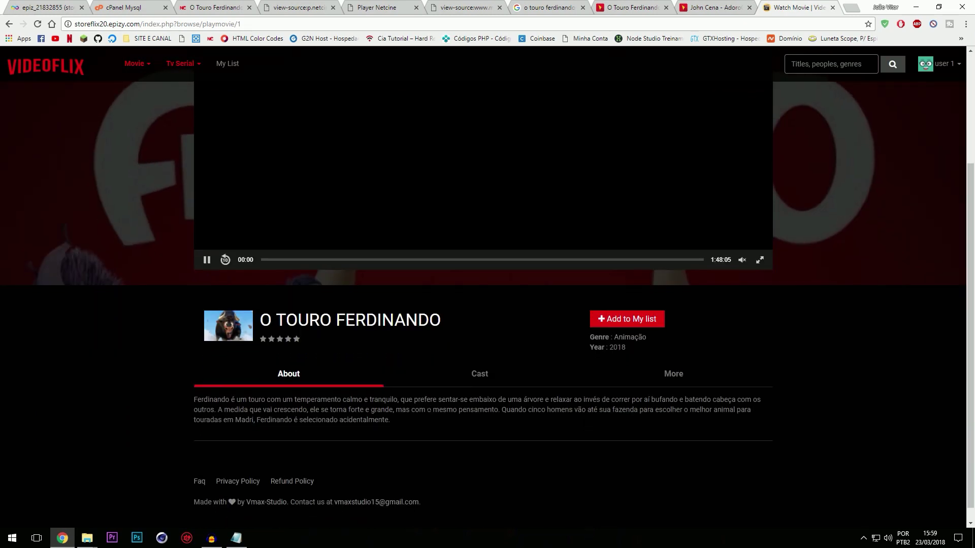
scroll(428, 391, "up", 2)
left_click(614, 412)
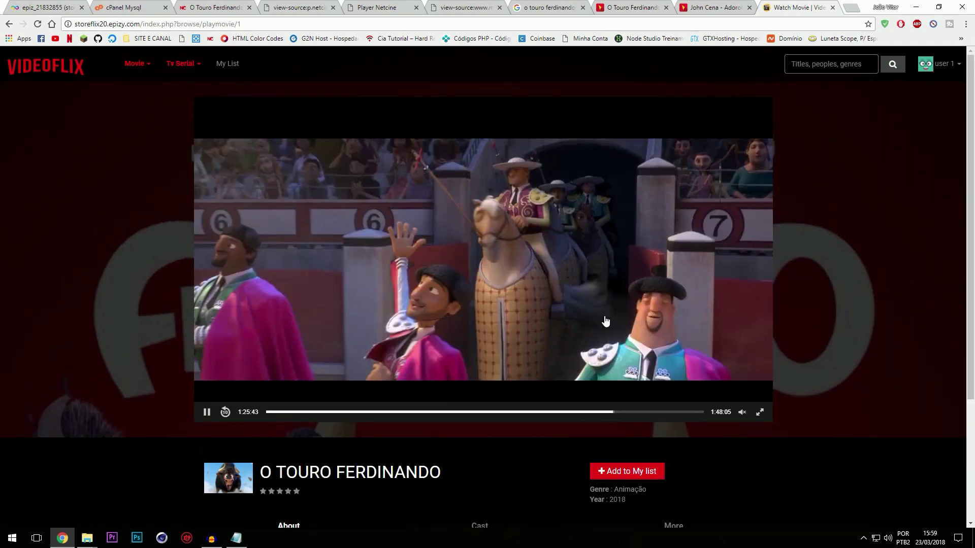
left_click(467, 272)
scroll(712, 342, "down", 4)
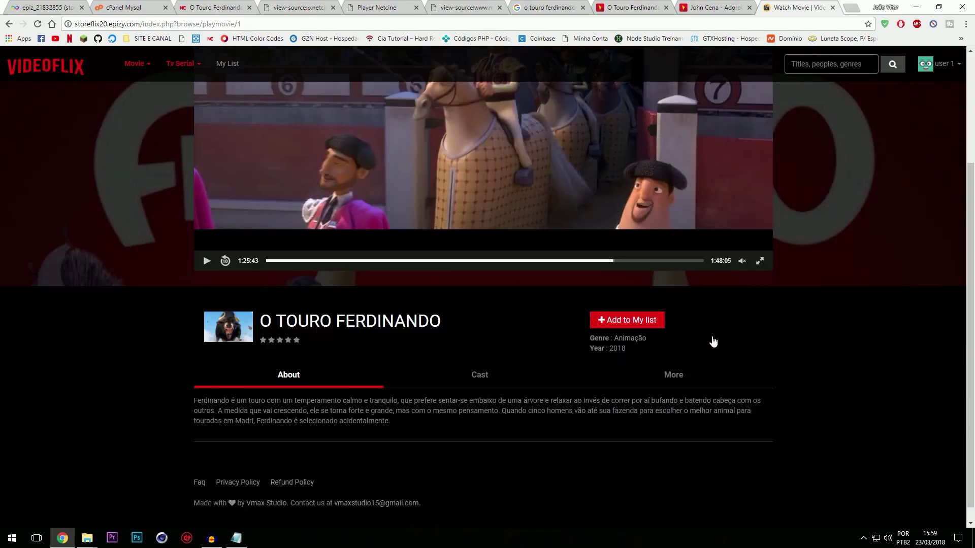
left_click(939, 66)
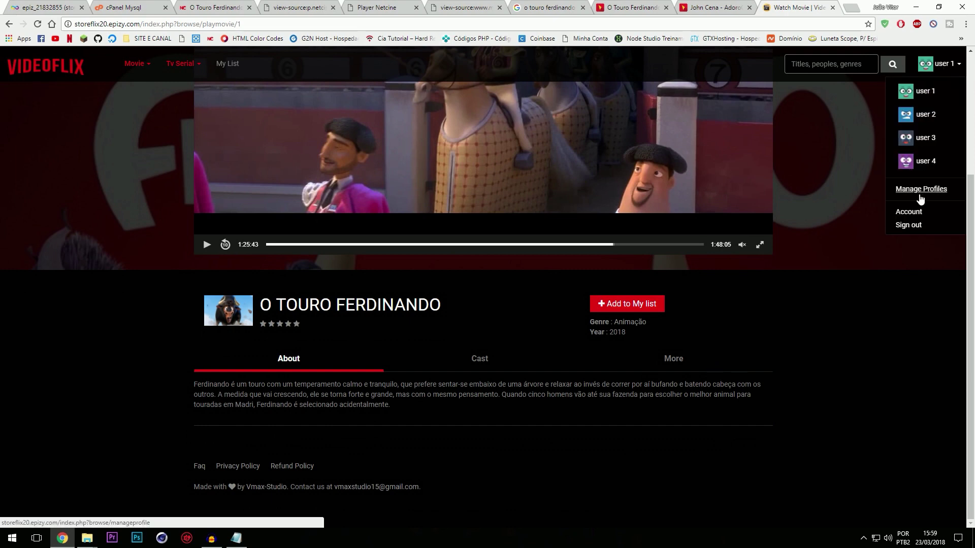
Step: Open user 1's profile in Manage Profiles, cancel without changes, and finish managing
left_click(921, 189)
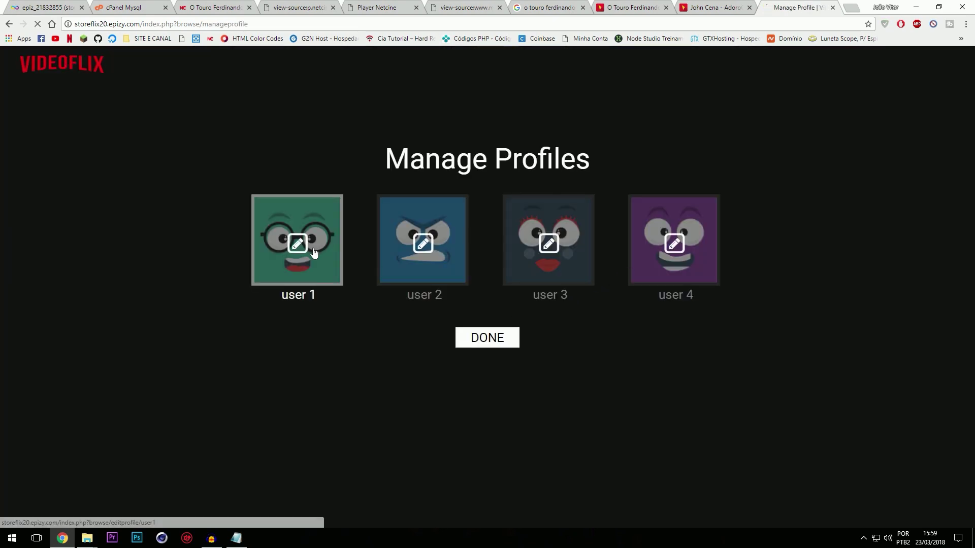
left_click(313, 252)
left_click(428, 280)
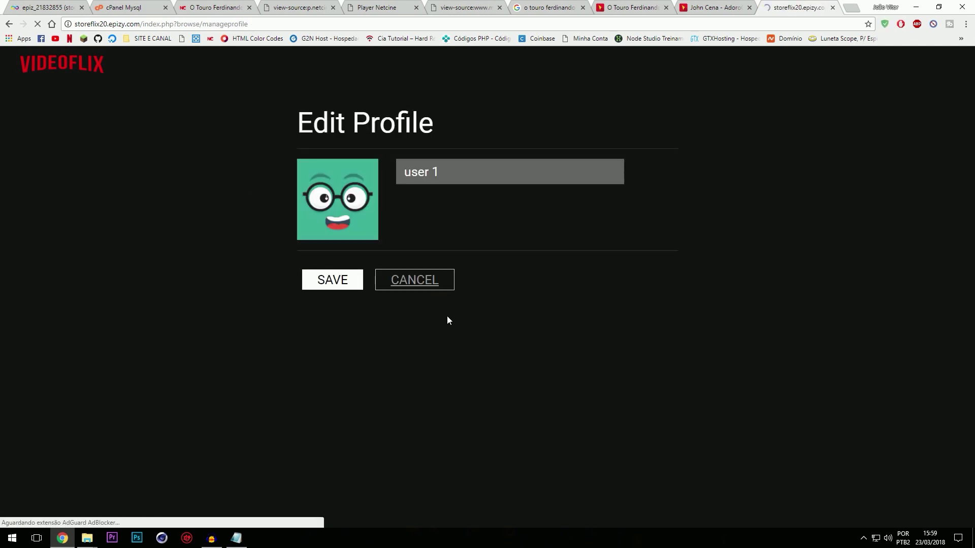
left_click(467, 337)
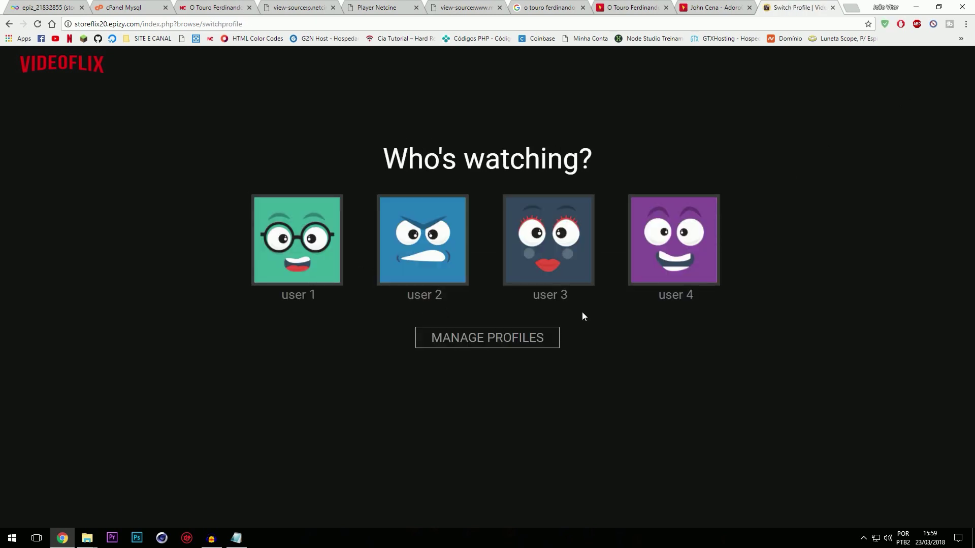
Step: Continue as user 1 and open the Account page showing the Premium (4 Screens) plan
left_click(339, 264)
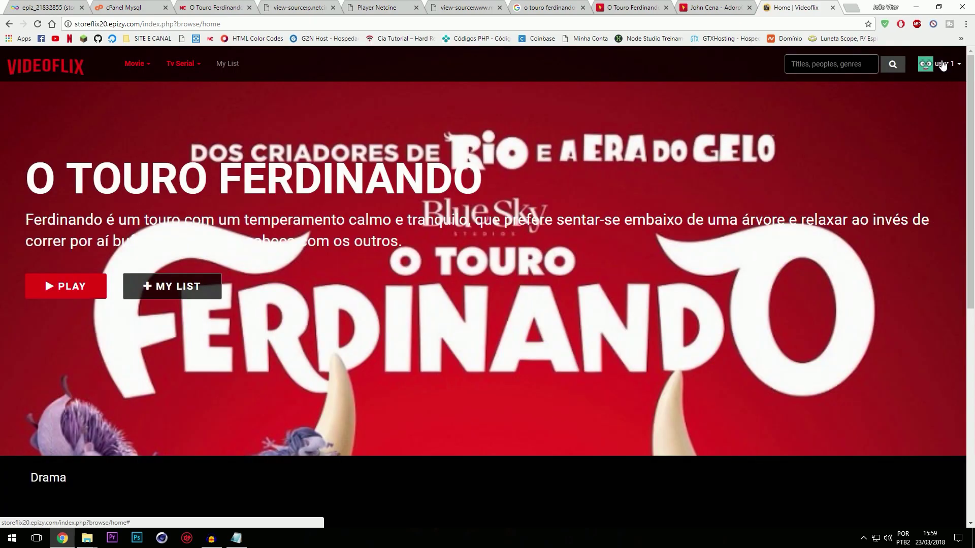
left_click(942, 65)
left_click(909, 212)
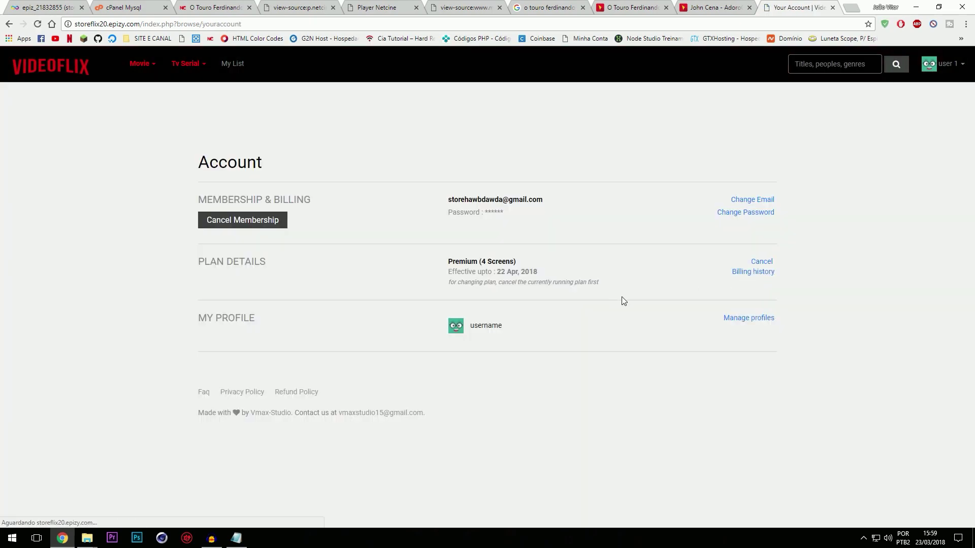